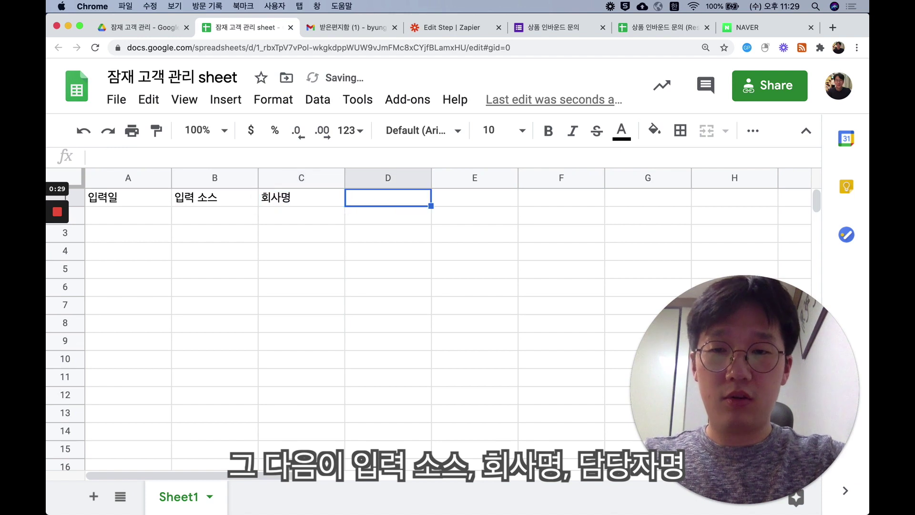
# - Type the headers 담당자명, 이메일, 전화번호, 메모 and Funnel into D1–H1
pyautogui.write('자명')
pyautogui.press('Tab')
pyautogui.write('이메일')
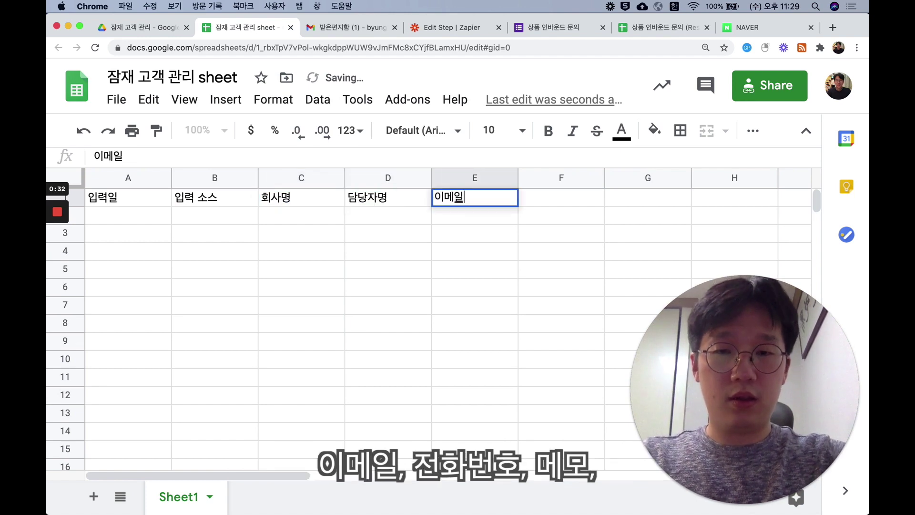
pyautogui.press('Tab')
pyautogui.write('전호호')
pyautogui.press('Tab')
pyautogui.write('메모')
pyautogui.press('Tab')
pyautogui.hotkey('ctrl', 'space')
pyautogui.write('F')
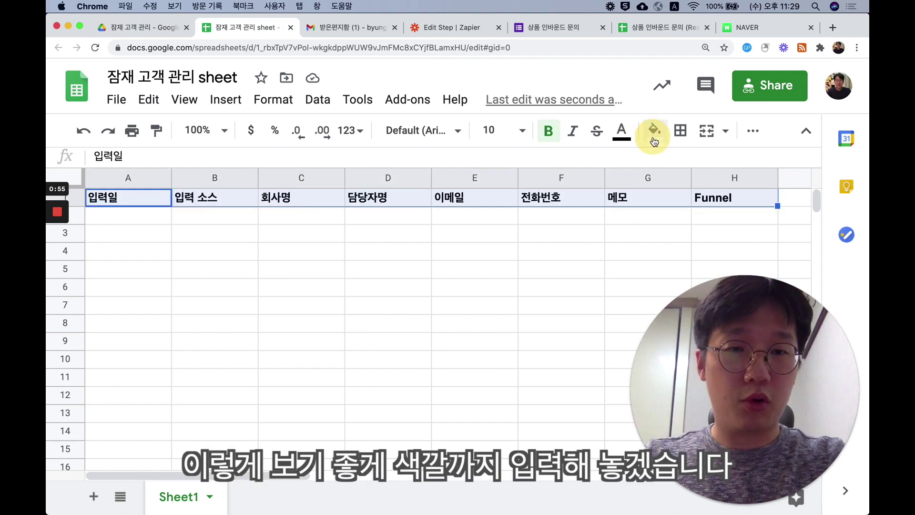
# - Give header row 1 a light yellow fill colour
pyautogui.click(654, 131)
pyautogui.click(717, 230)
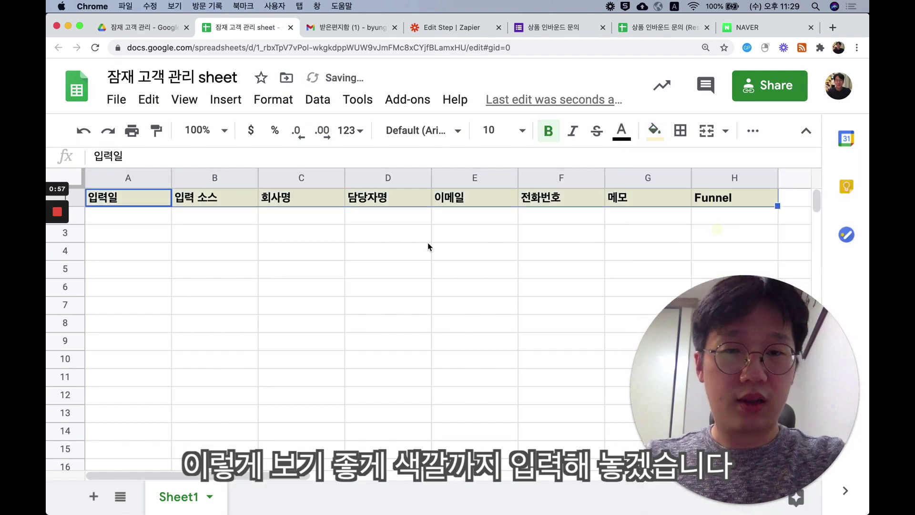
pyautogui.click(427, 241)
pyautogui.click(155, 220)
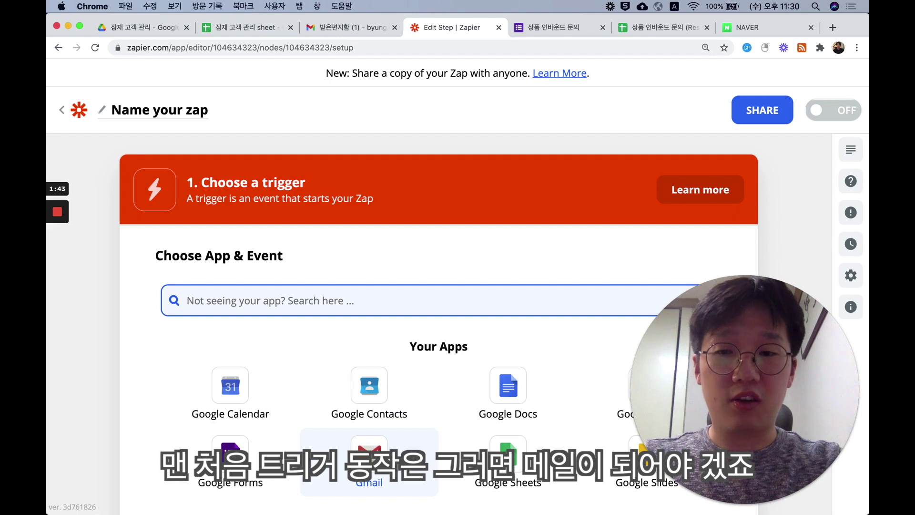
# - Choose Gmail with the New Email trigger event and confirm the Gmail account
pyautogui.click(369, 460)
pyautogui.click(331, 381)
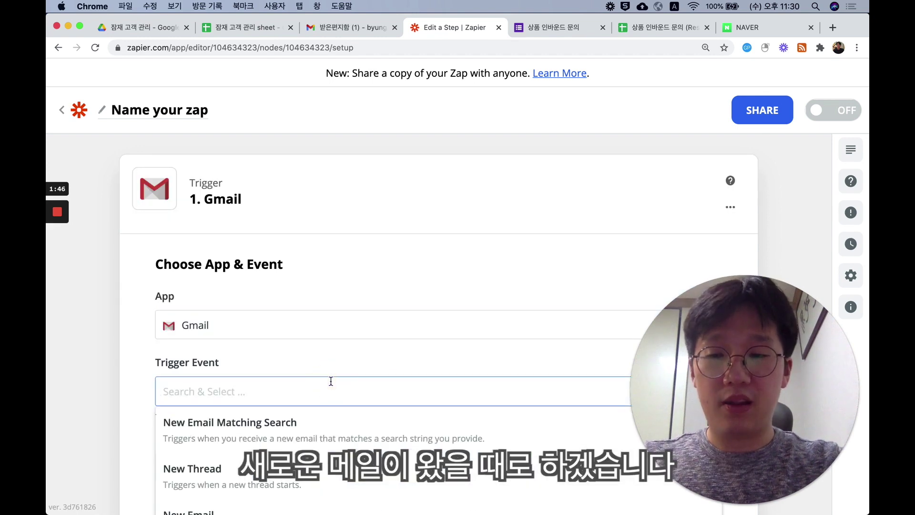
pyautogui.scroll(-2, 304, 433)
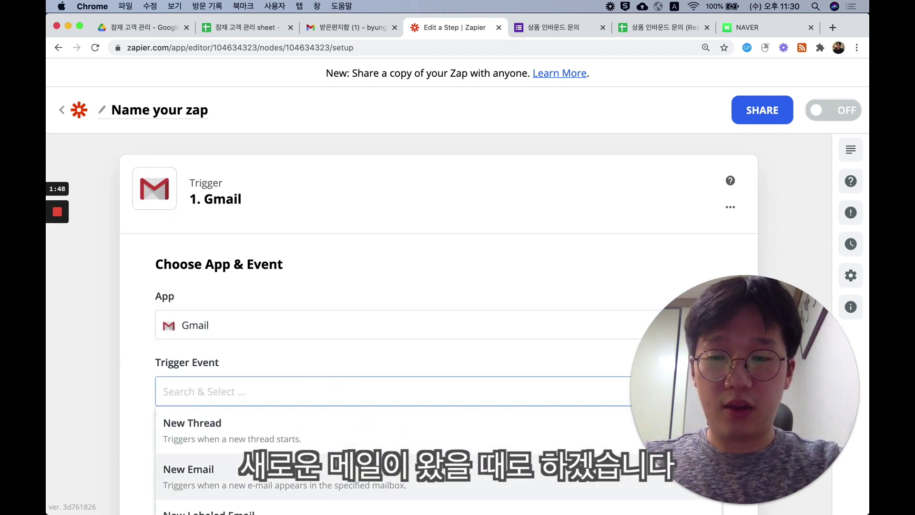
pyautogui.click(288, 465)
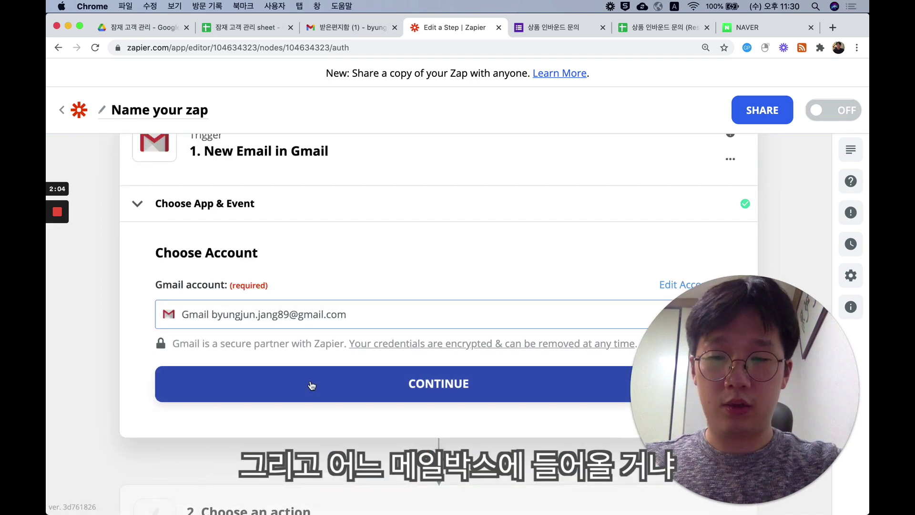
pyautogui.click(306, 380)
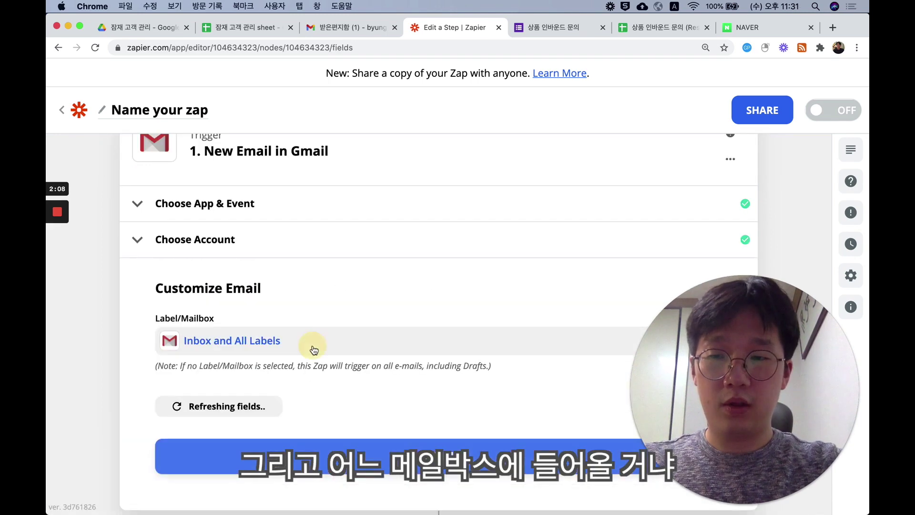
# - Watch the INBOX mailbox and test the trigger to fetch a sample email
pyautogui.click(314, 348)
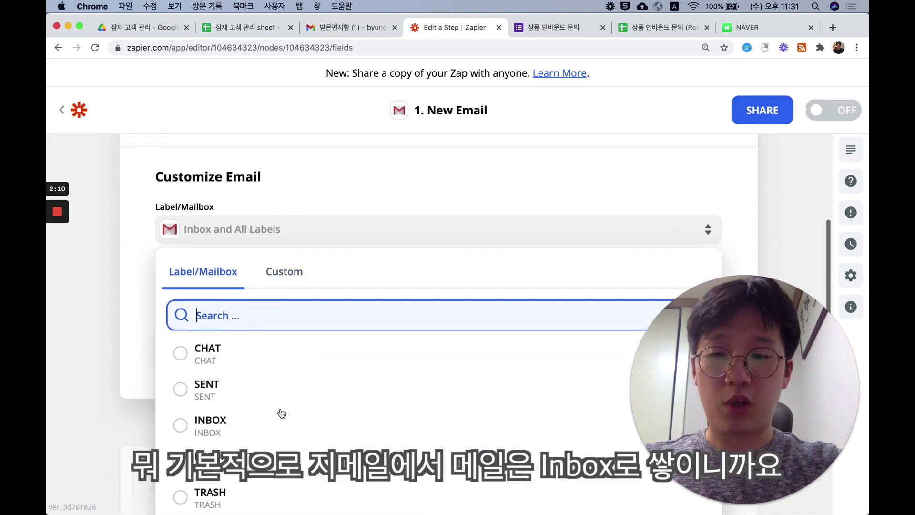
pyautogui.scroll(-1, 269, 423)
pyautogui.click(270, 414)
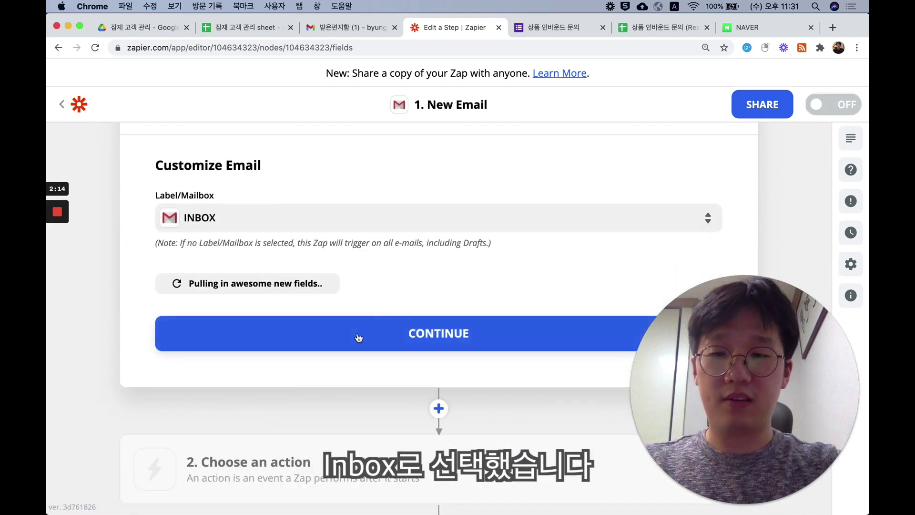
pyautogui.click(358, 335)
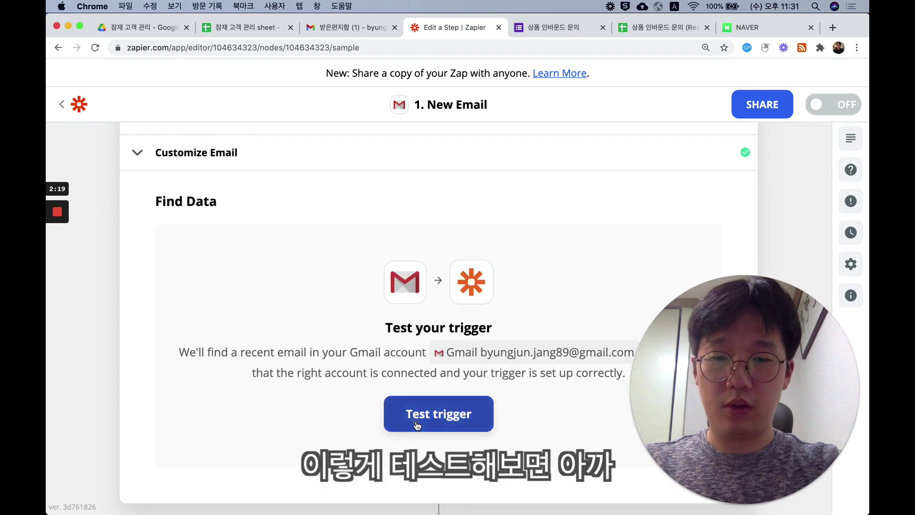
pyautogui.click(415, 421)
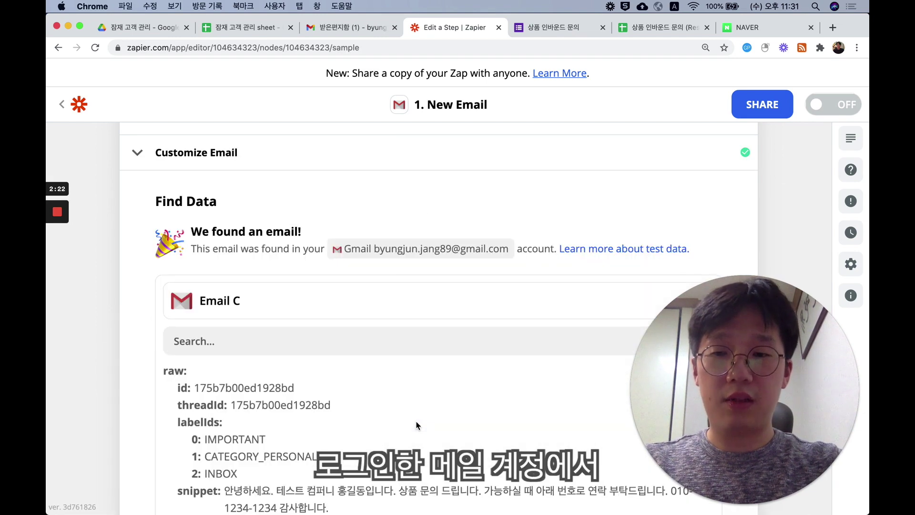
pyautogui.scroll(-5, 284, 366)
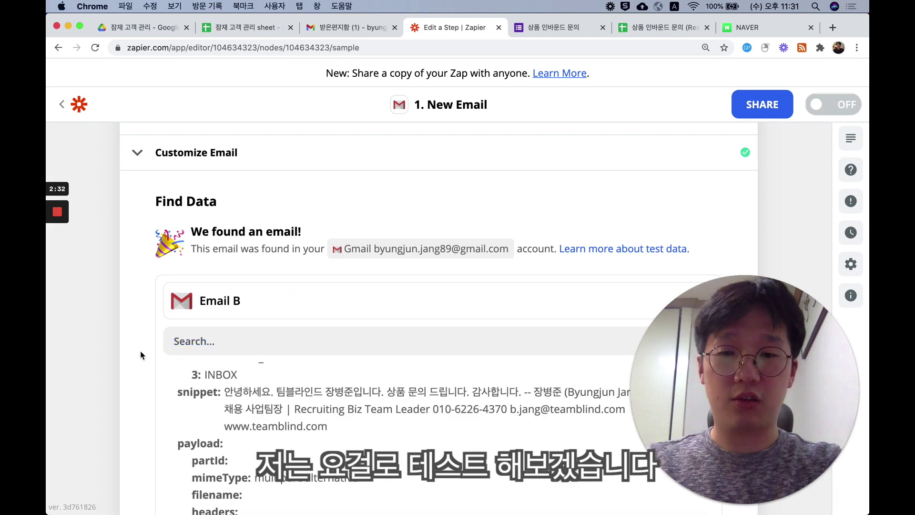
pyautogui.scroll(-5, 129, 349)
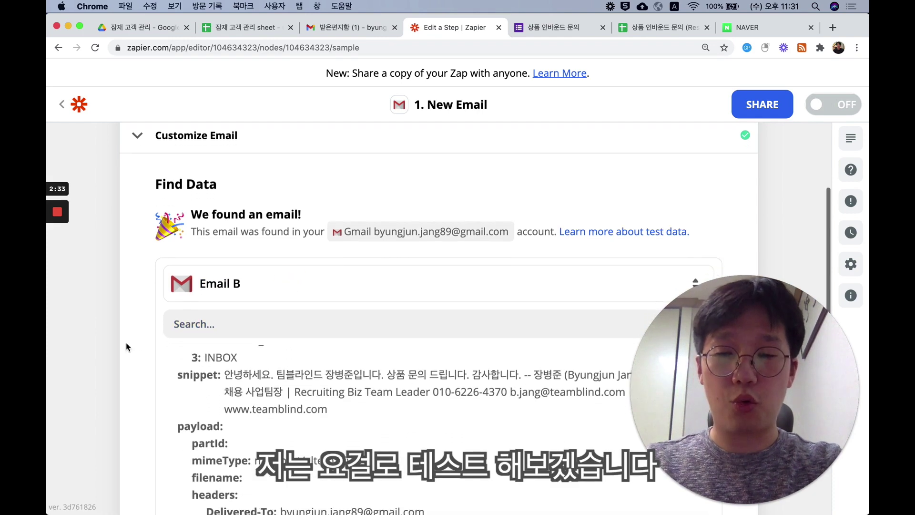
pyautogui.scroll(-10, 126, 347)
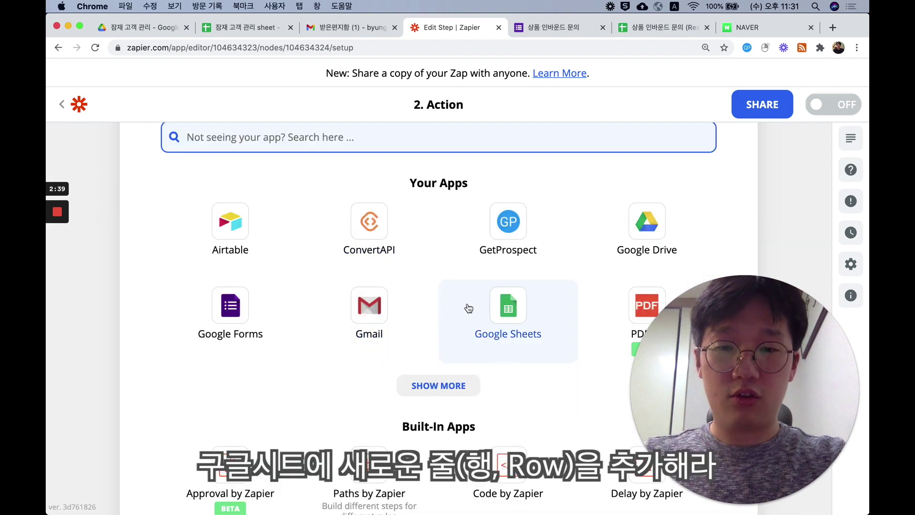
# - Choose Google Sheets with the Create Spreadsheet Row action event
pyautogui.click(467, 307)
pyautogui.click(410, 218)
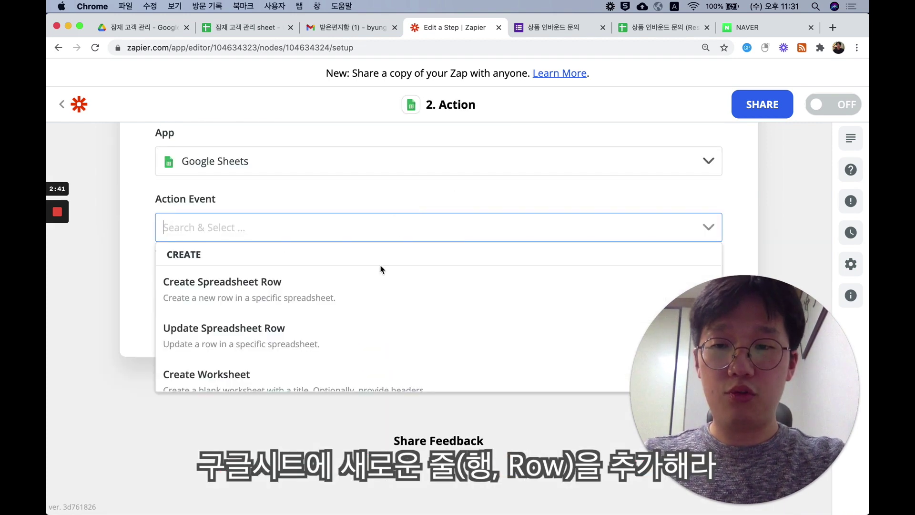
pyautogui.click(361, 305)
pyautogui.click(363, 305)
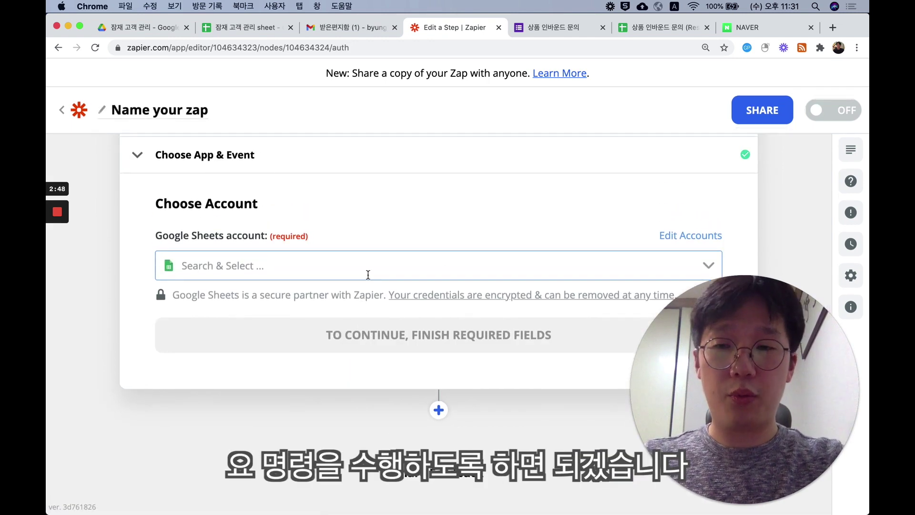
# - Select the account, the 잠재 고객 관리 spreadsheet and Sheet1, then refresh its column fields
pyautogui.click(368, 275)
pyautogui.click(360, 299)
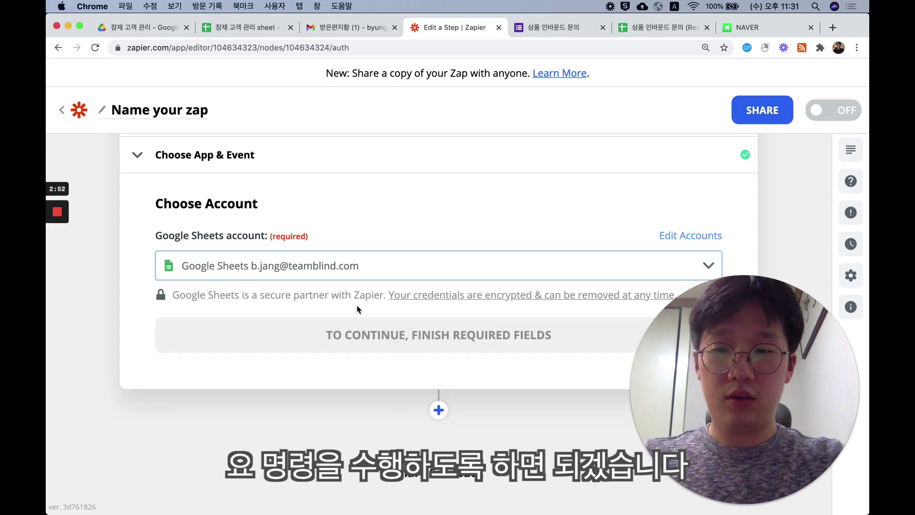
pyautogui.click(349, 335)
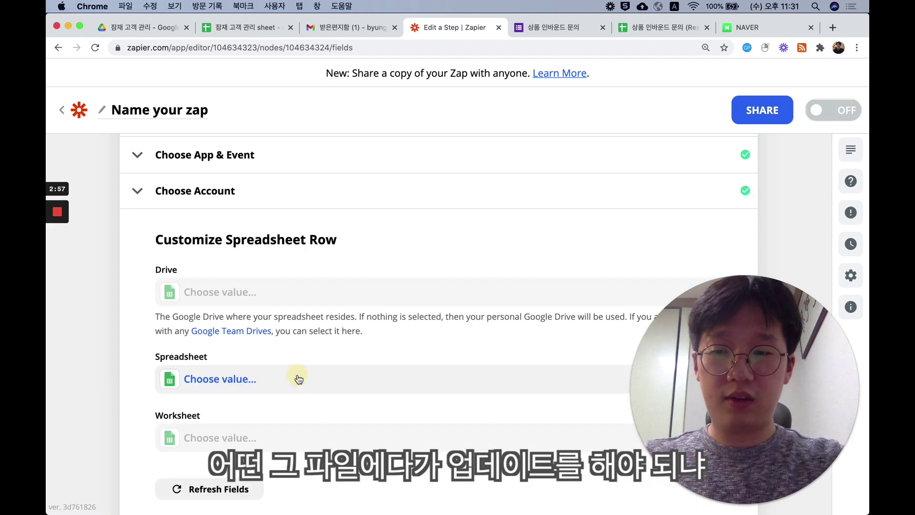
pyautogui.click(297, 377)
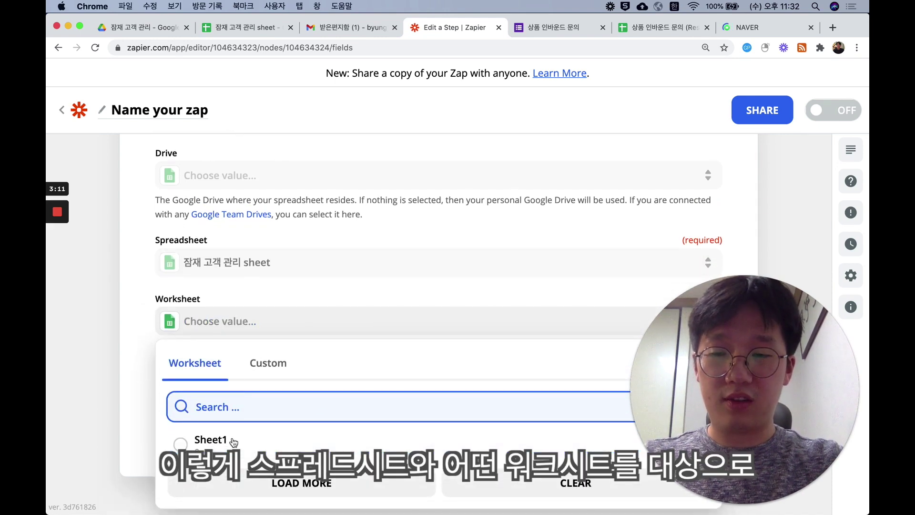
pyautogui.click(233, 442)
pyautogui.click(328, 371)
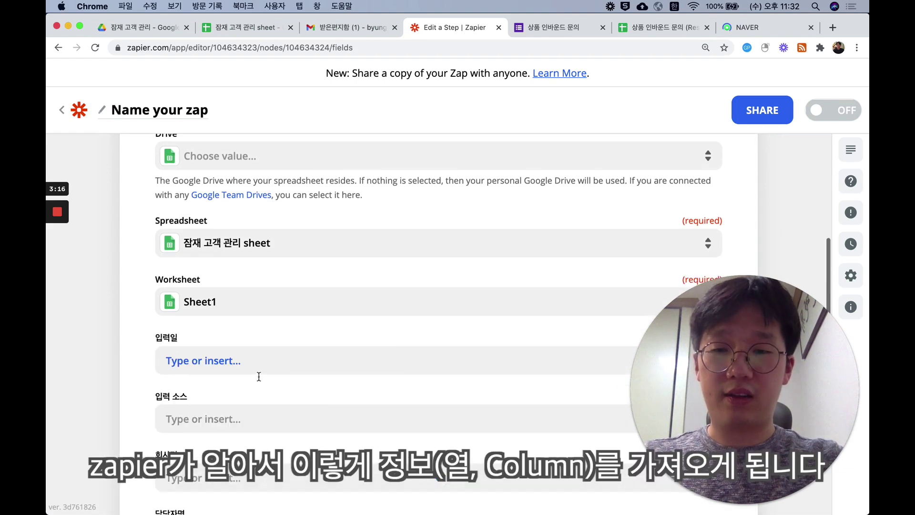
pyautogui.scroll(-3, 275, 444)
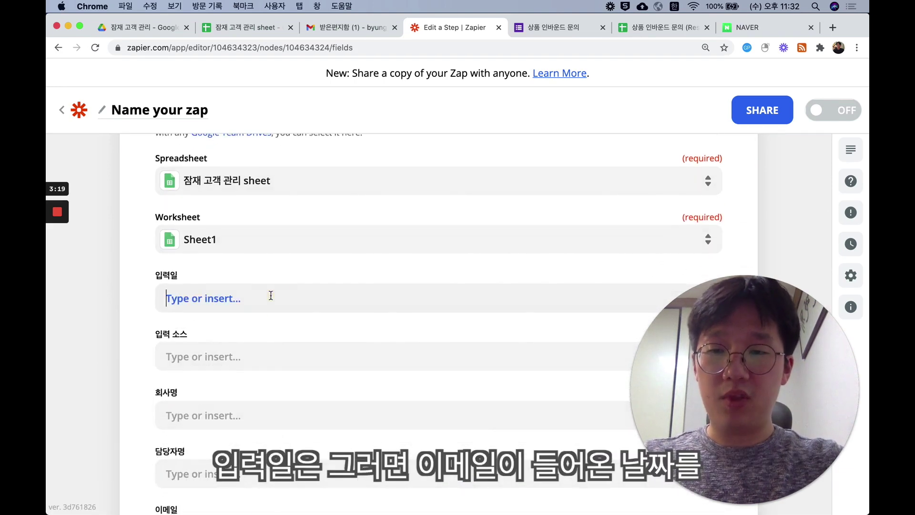
# - Map the email's Date to 입력일 and enter '이메일' as the 입력 소스
pyautogui.click(270, 294)
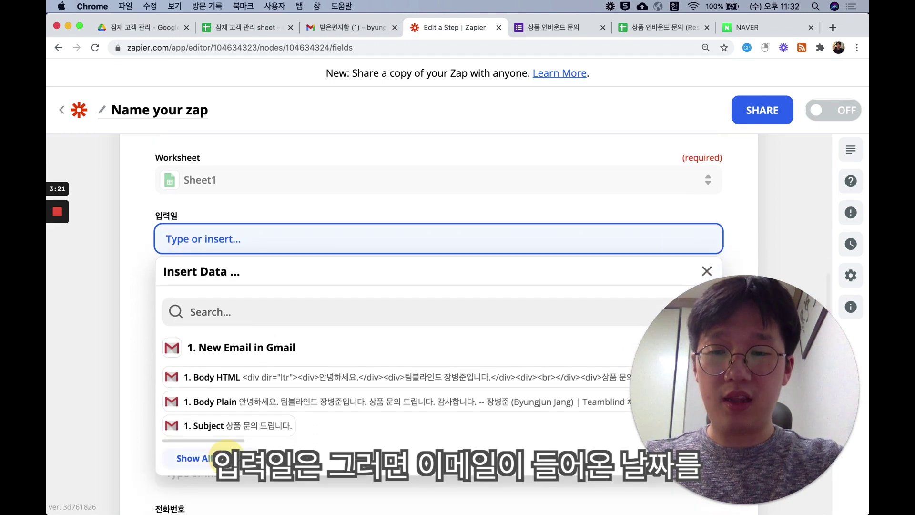
pyautogui.click(212, 456)
pyautogui.scroll(-2, 264, 415)
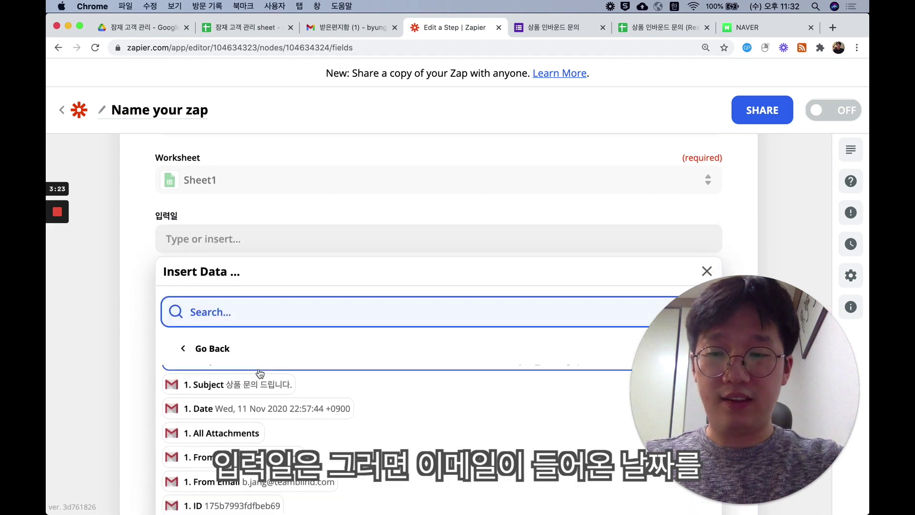
pyautogui.click(264, 410)
pyautogui.click(148, 342)
pyautogui.click(189, 298)
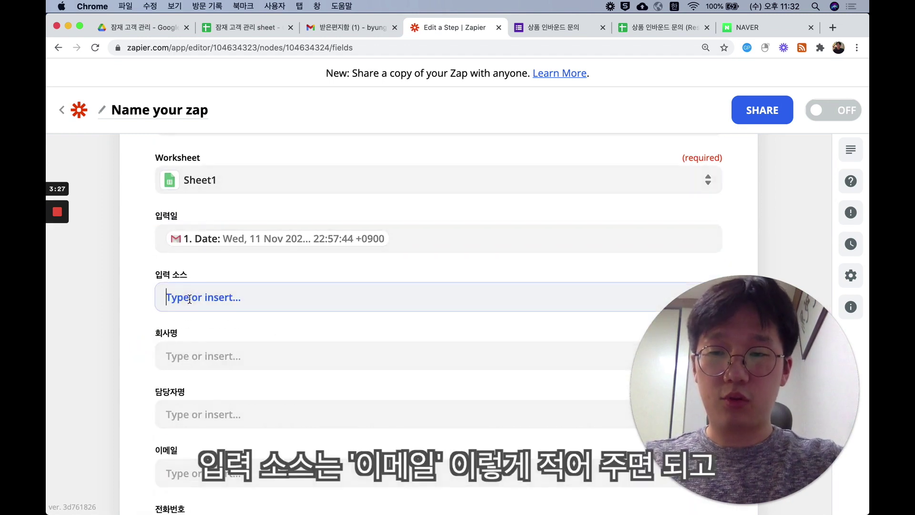
pyautogui.write('임')
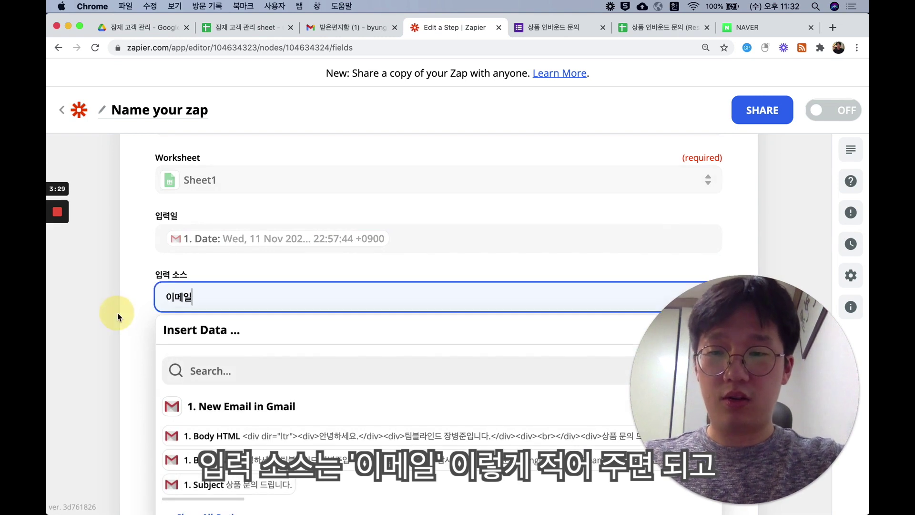
pyautogui.click(118, 312)
pyautogui.click(181, 365)
pyautogui.scroll(-5, 182, 367)
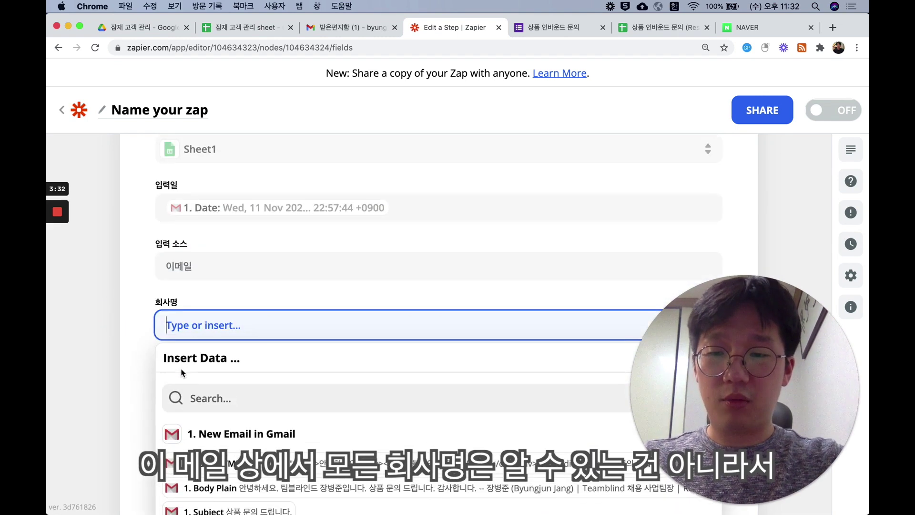
pyautogui.scroll(2, 182, 373)
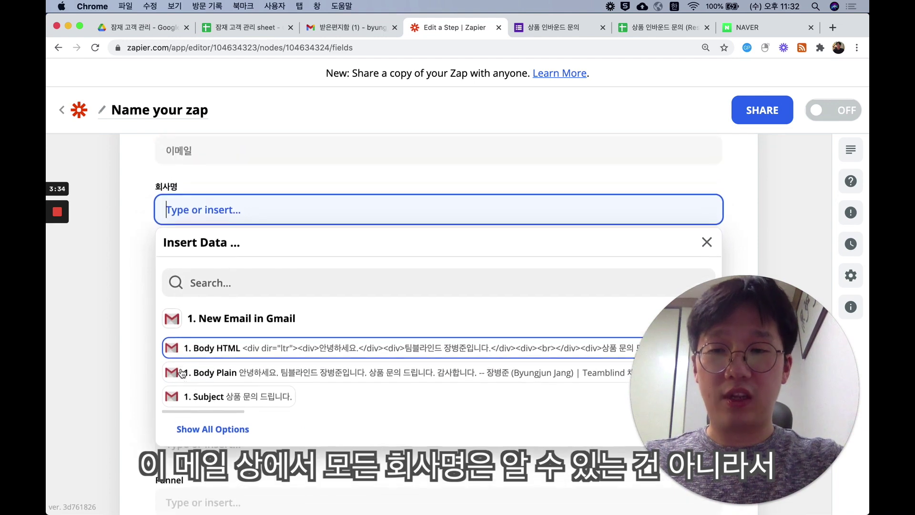
pyautogui.click(141, 333)
# - Insert the sender's From Name into 담당자명 and From Email into 이메일
pyautogui.click(191, 285)
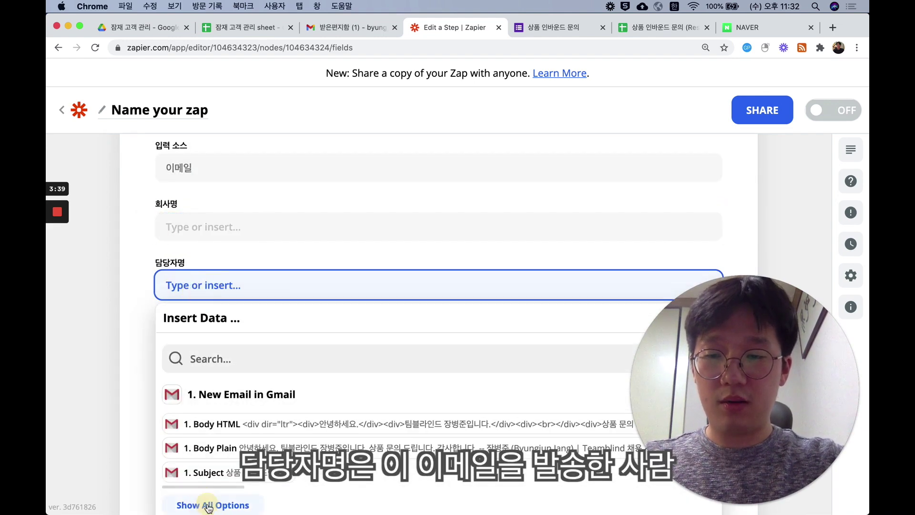
pyautogui.click(209, 504)
pyautogui.scroll(-5, 226, 393)
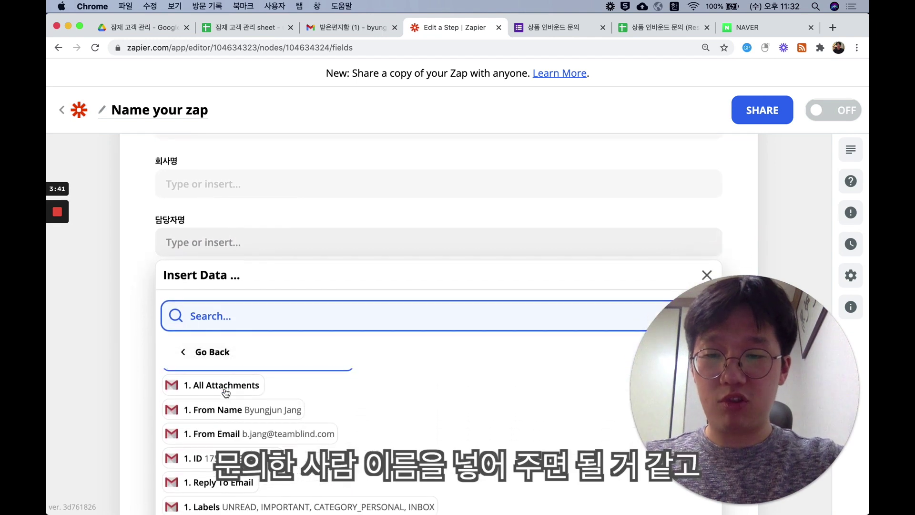
pyautogui.click(226, 409)
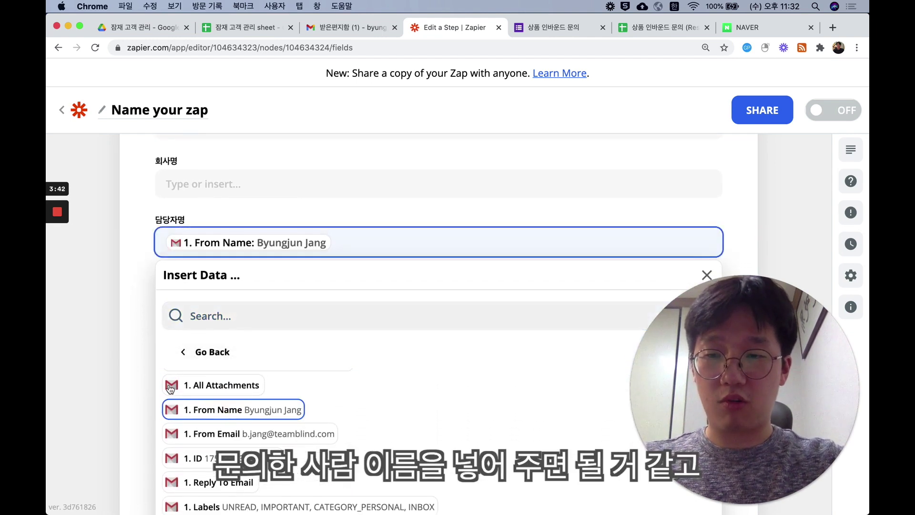
pyautogui.click(184, 307)
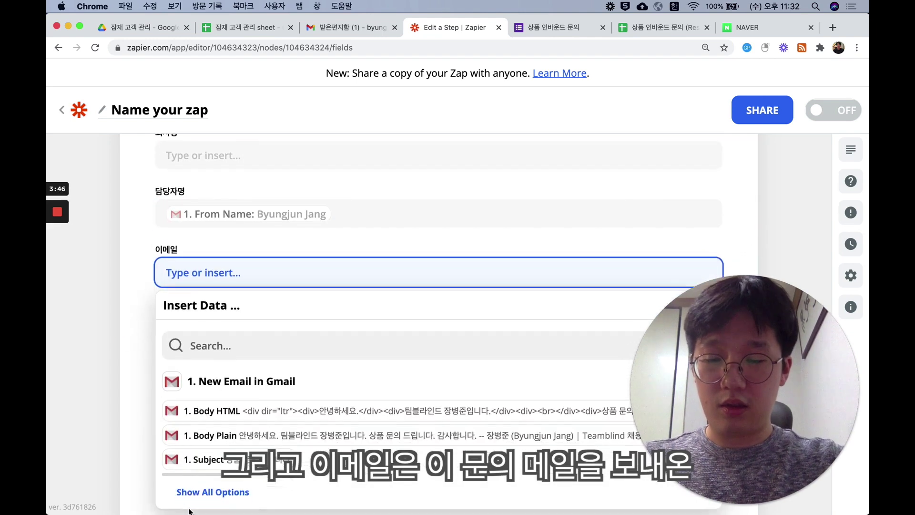
pyautogui.click(200, 470)
pyautogui.scroll(-3, 231, 422)
pyautogui.scroll(-1, 232, 422)
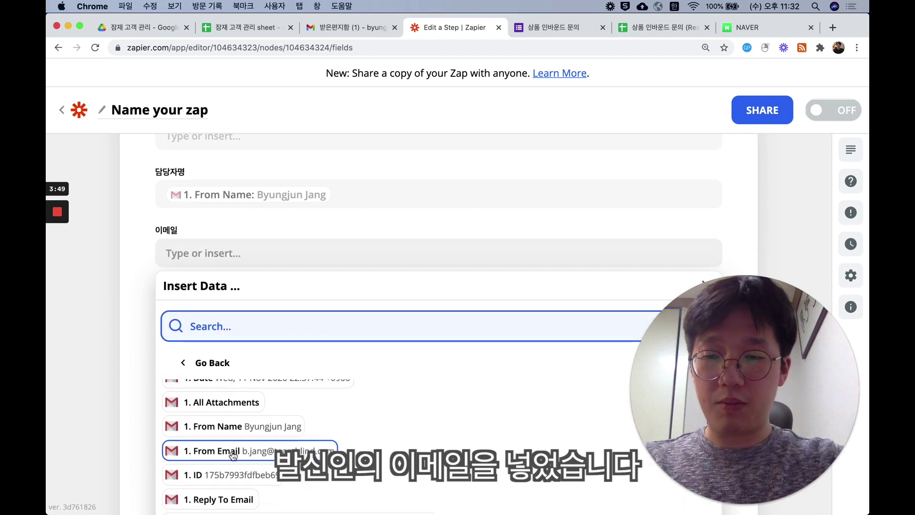
pyautogui.click(224, 450)
# - Confirm the row mapping and send a test row to Google Sheets
pyautogui.scroll(-2, 136, 360)
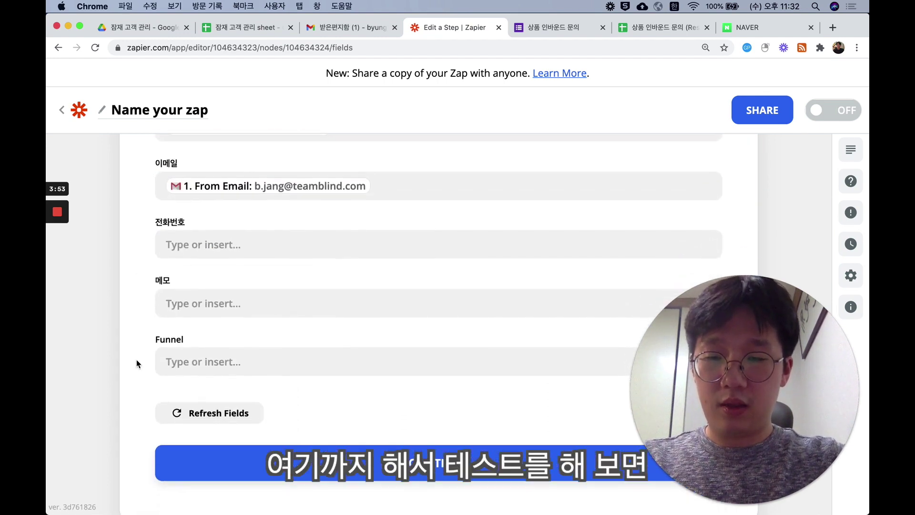
pyautogui.click(211, 443)
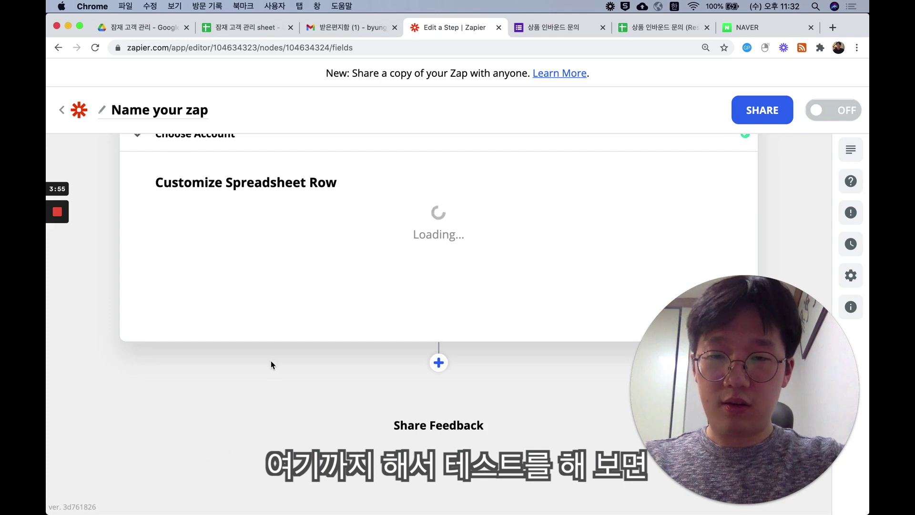
pyautogui.scroll(-4, 334, 334)
pyautogui.click(481, 377)
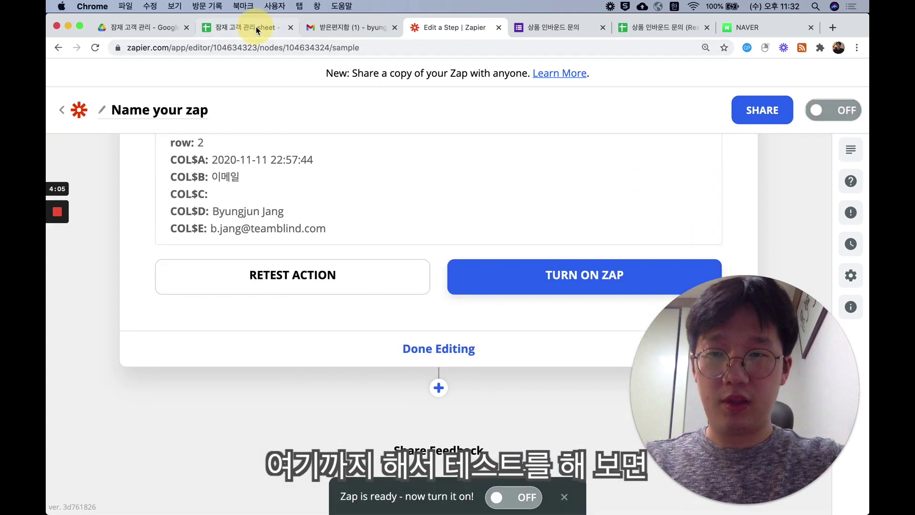
# - Check the test entry in the sheet, then unbold row 2 and reset its fill colour
pyautogui.click(257, 30)
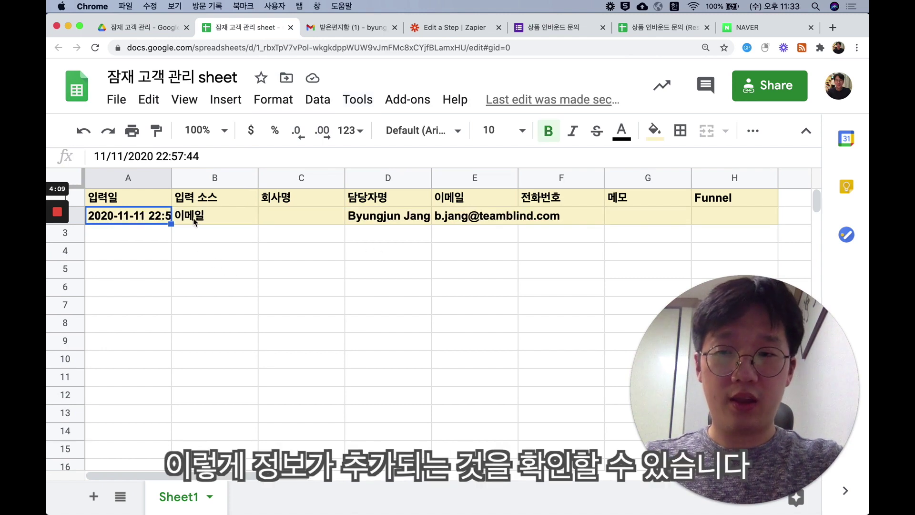
pyautogui.click(75, 217)
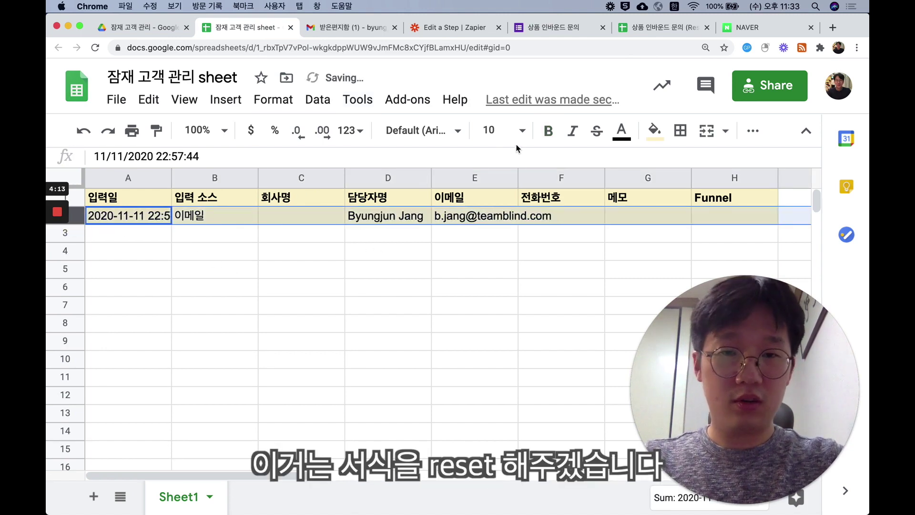
pyautogui.click(655, 130)
pyautogui.click(809, 168)
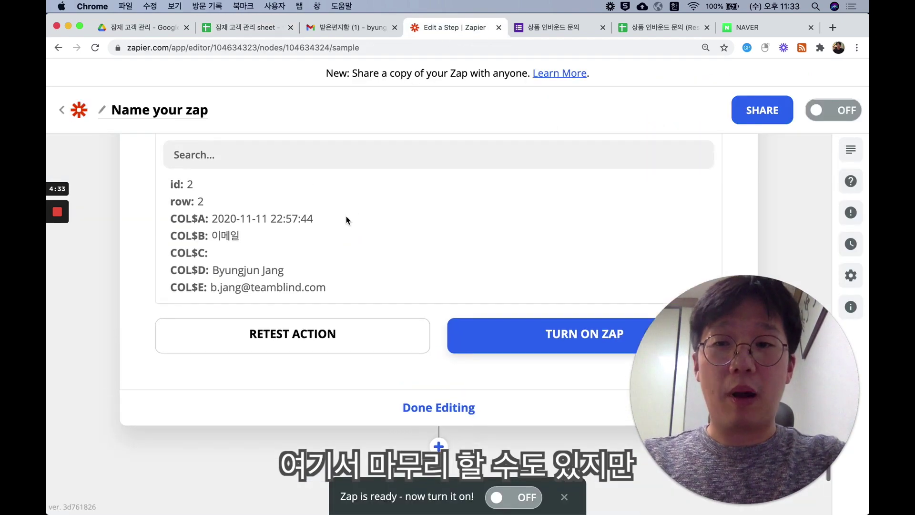
pyautogui.scroll(10, 171, 298)
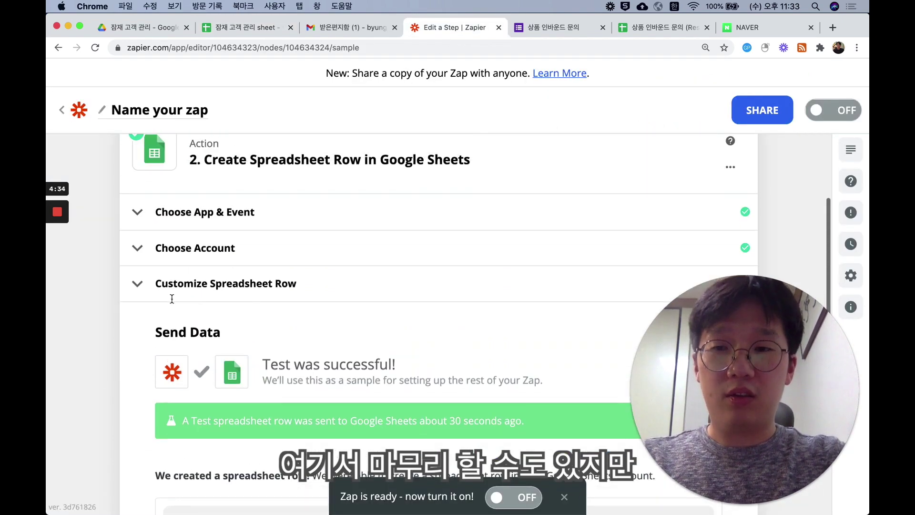
# - Add a Formatter by Zapier step after the Gmail trigger, checking the sheet's date format
pyautogui.scroll(1, 172, 298)
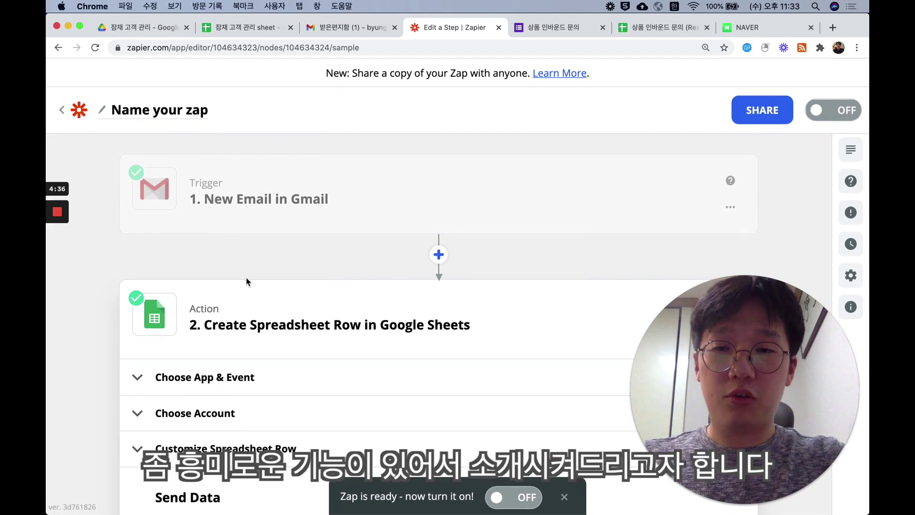
pyautogui.click(439, 255)
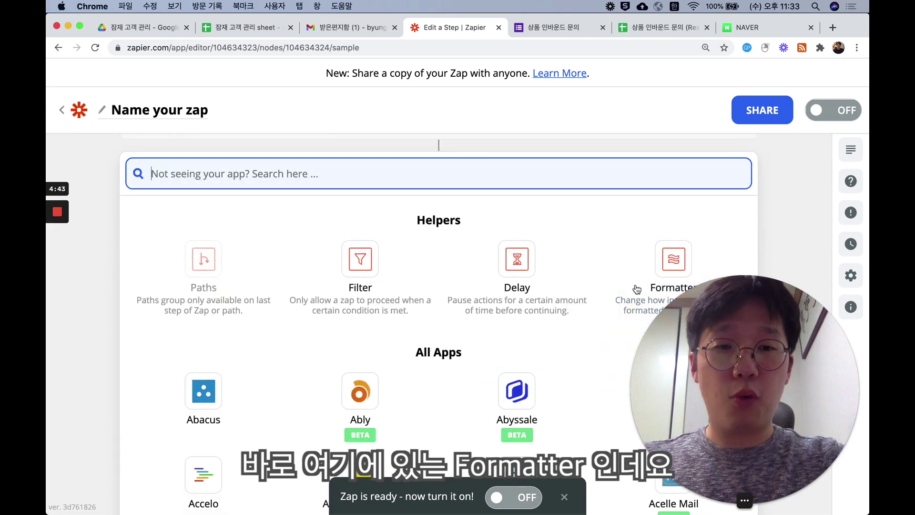
pyautogui.click(670, 265)
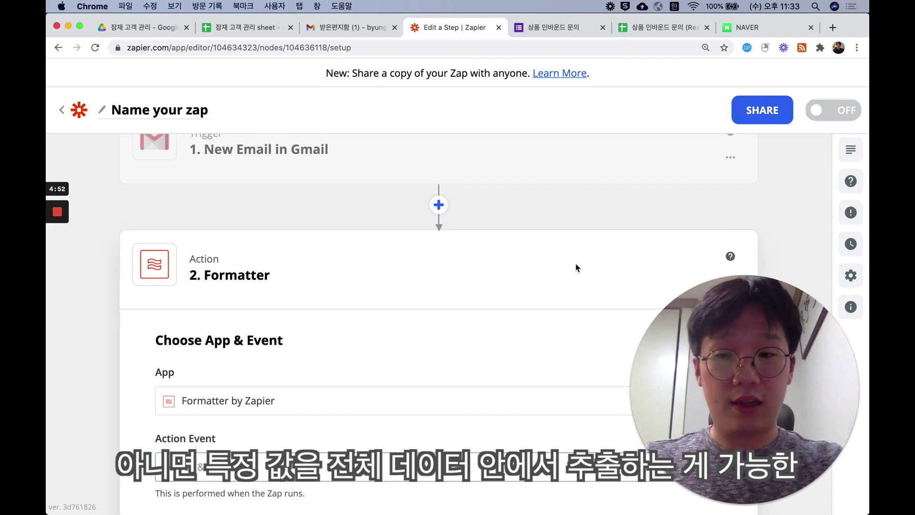
pyautogui.scroll(-3, 576, 268)
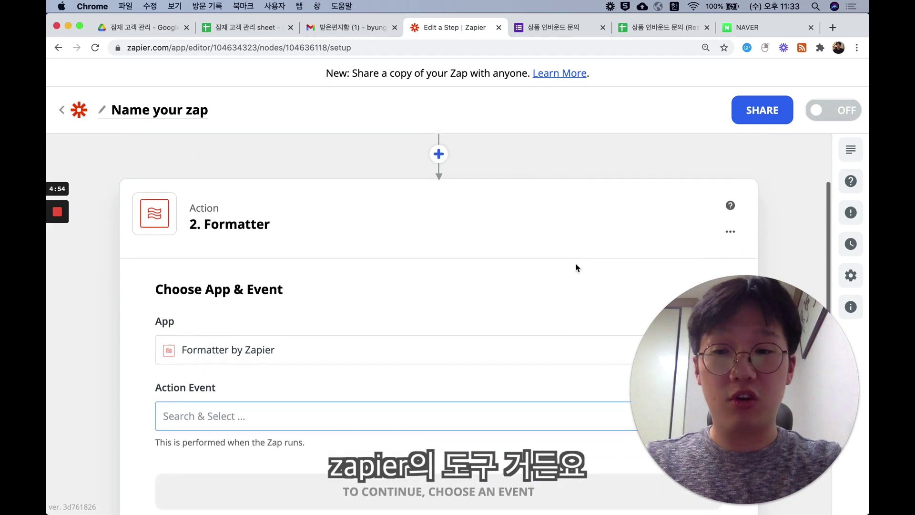
pyautogui.click(258, 29)
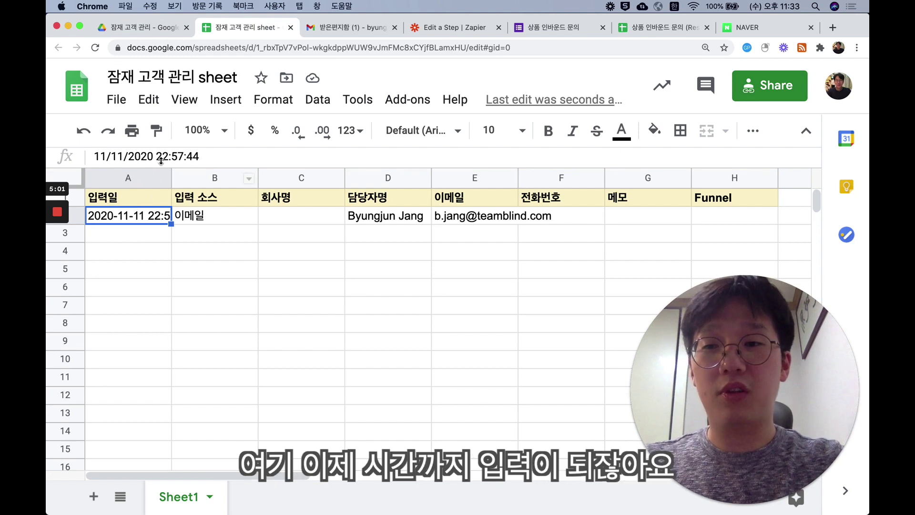
pyautogui.click(453, 28)
pyautogui.scroll(-2, 294, 284)
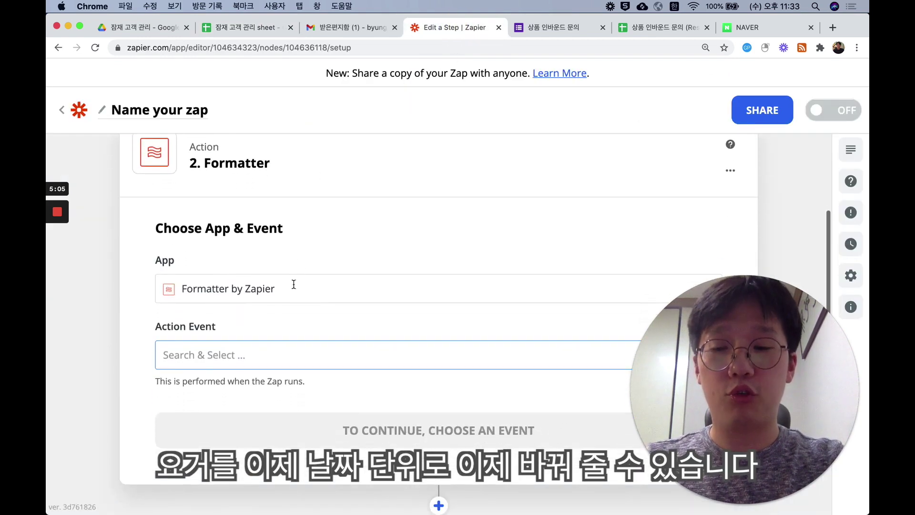
pyautogui.click(275, 354)
# - Set the Formatter action event to Date / Time with the Format transform
pyautogui.scroll(-3, 276, 381)
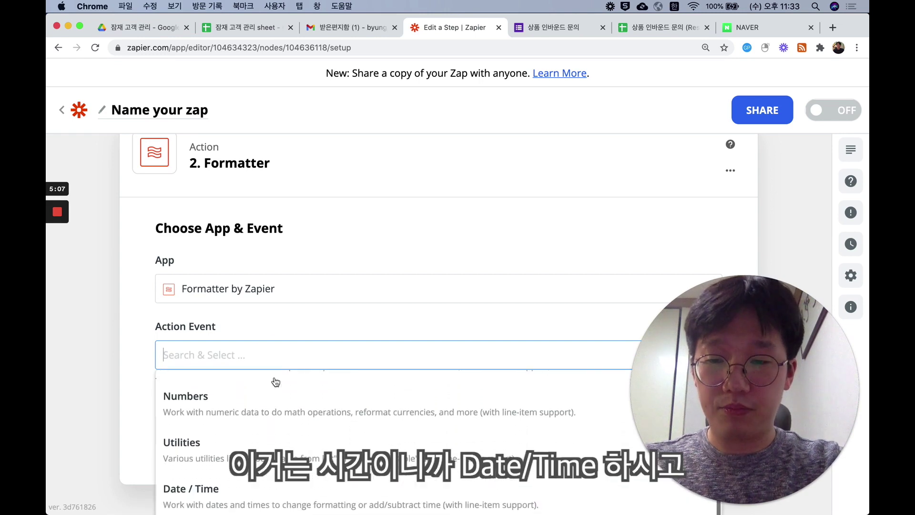
pyautogui.click(237, 491)
pyautogui.click(236, 403)
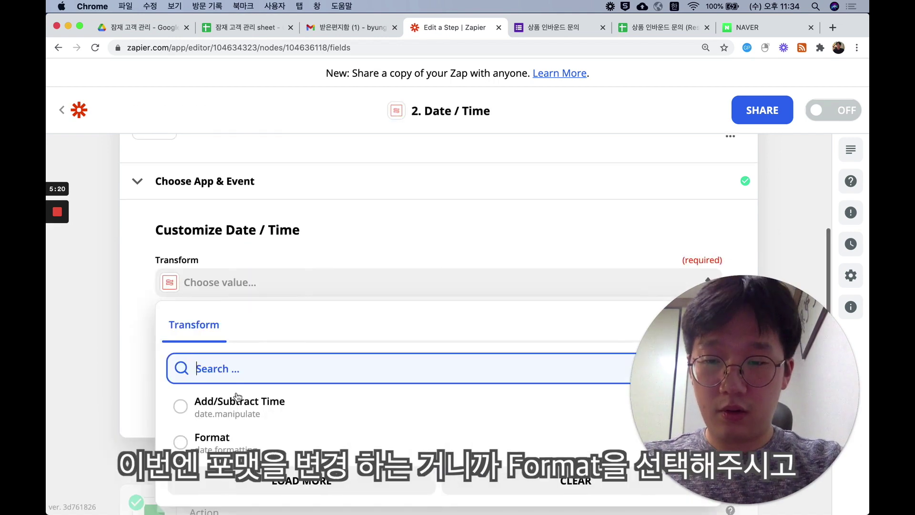
pyautogui.click(229, 434)
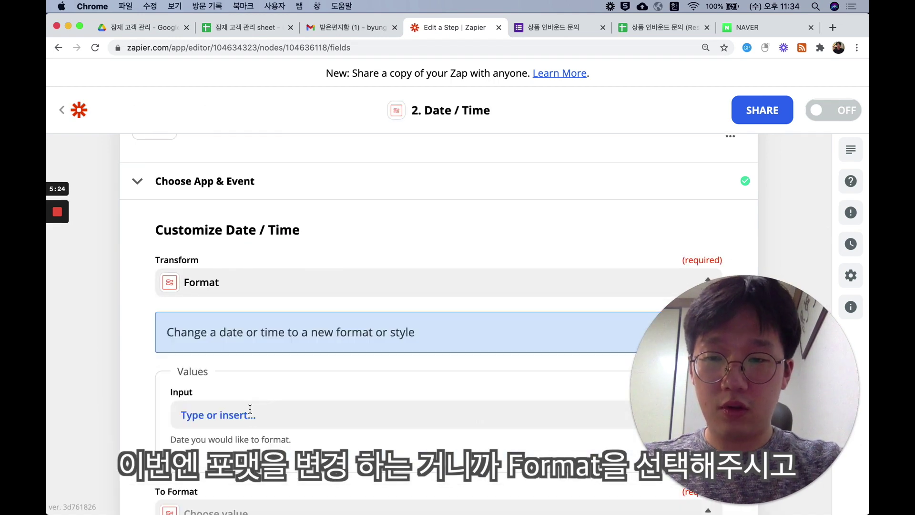
# - Use the email's 1. Date as Input and choose YYYY-MM-DD as the output format
pyautogui.click(249, 412)
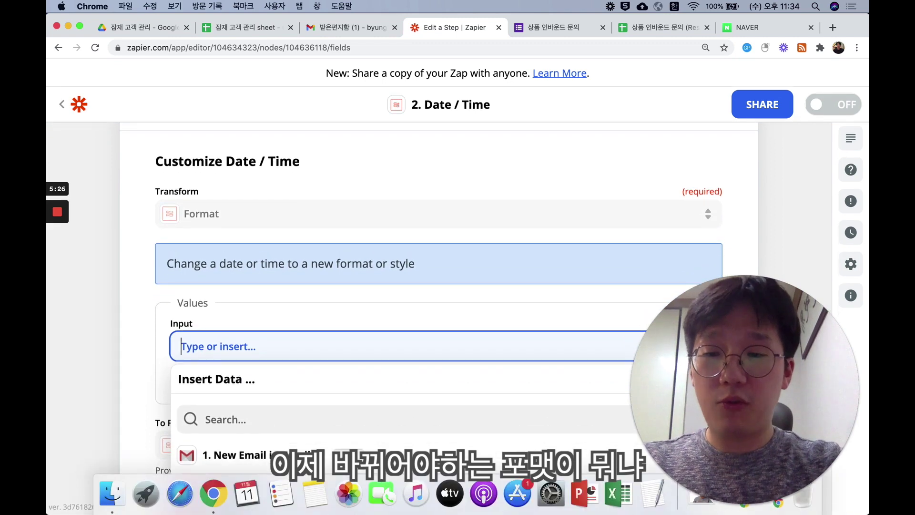
pyautogui.scroll(-3, 233, 401)
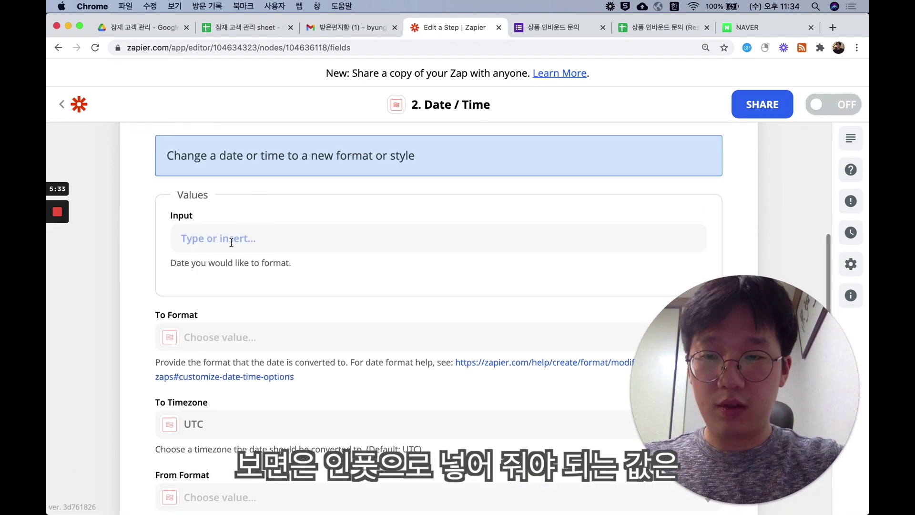
pyautogui.click(231, 238)
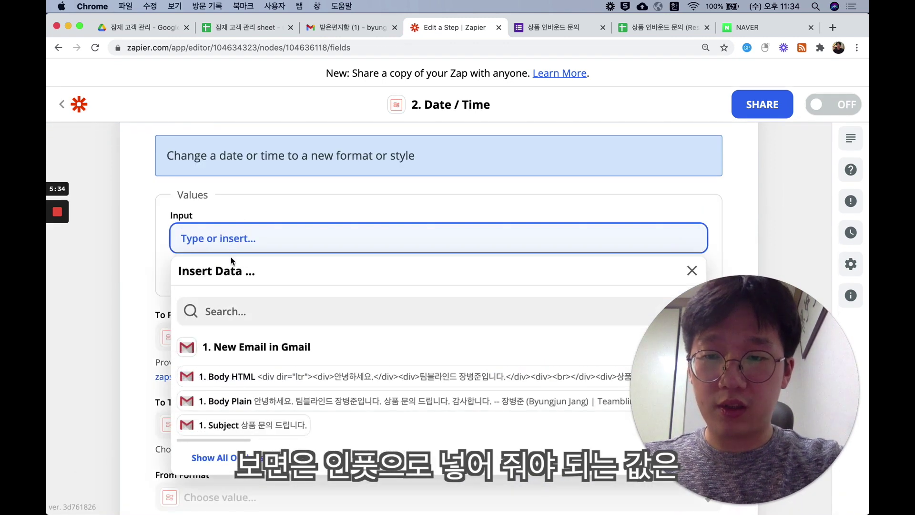
pyautogui.click(231, 457)
pyautogui.click(270, 434)
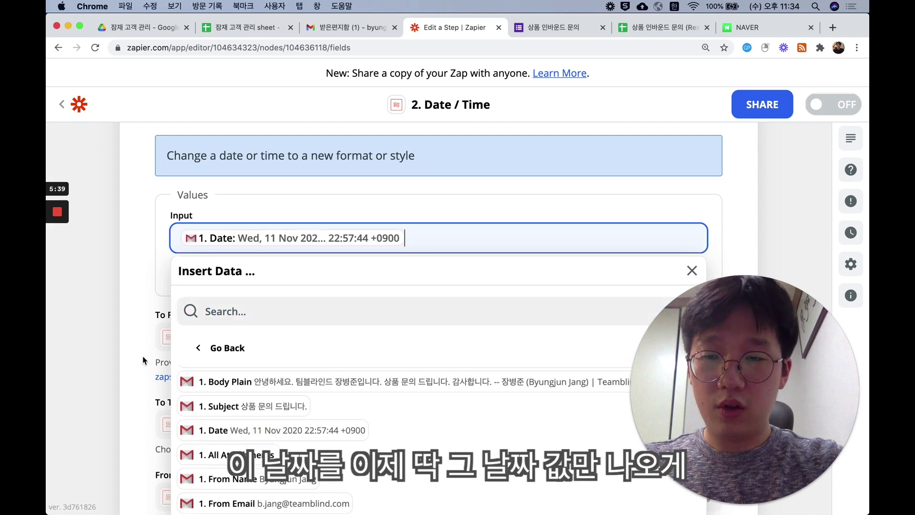
pyautogui.click(142, 356)
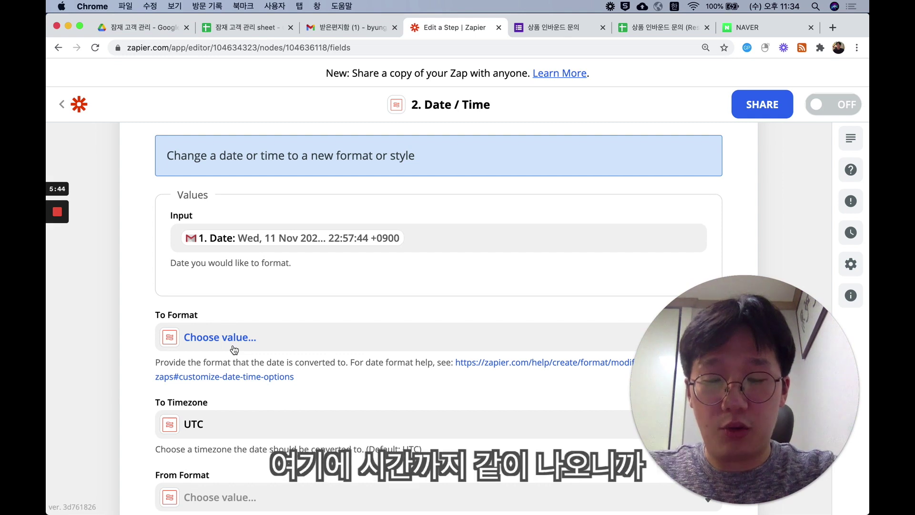
pyautogui.scroll(-1, 241, 336)
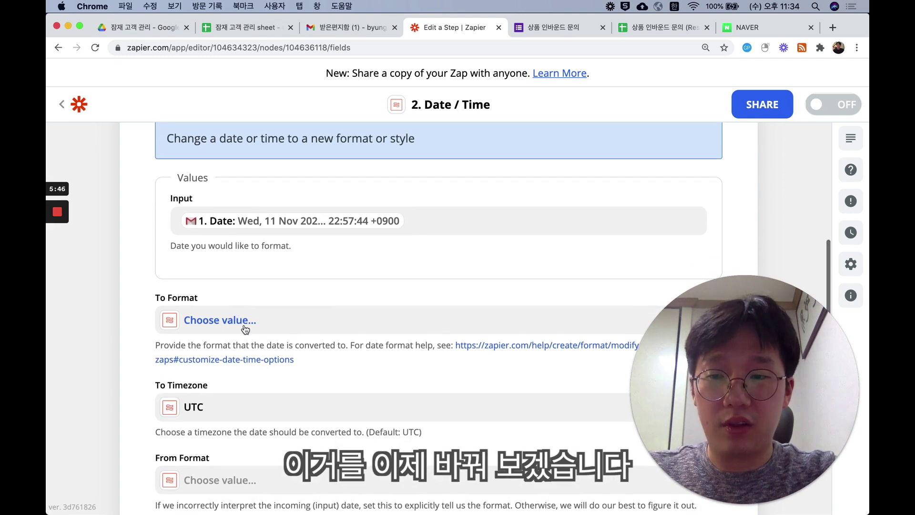
pyautogui.click(245, 330)
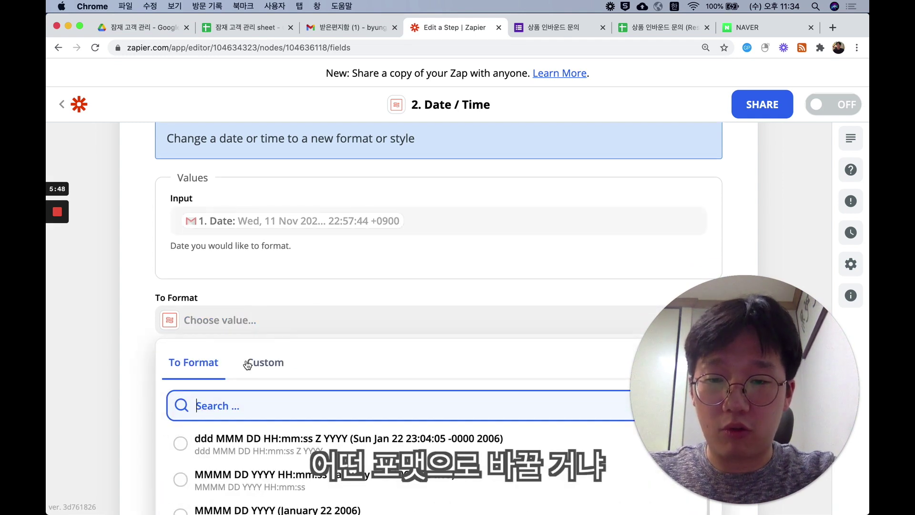
pyautogui.scroll(-5, 248, 365)
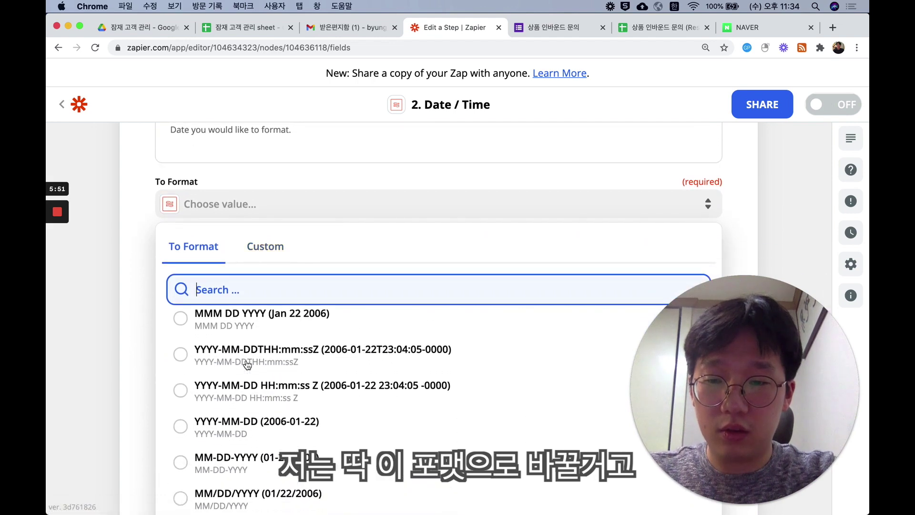
pyautogui.scroll(-1, 248, 365)
pyautogui.click(245, 413)
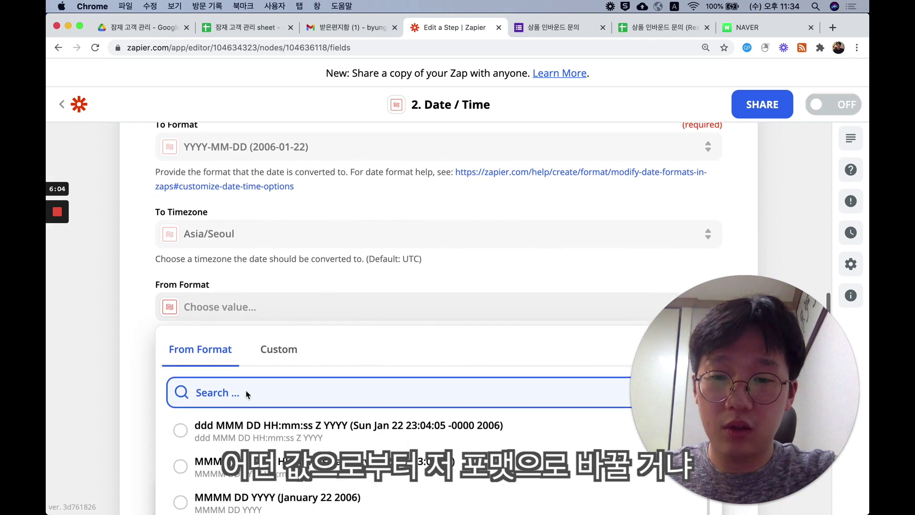
# - Set From Format to ddd MMM DD HH:mm:ss Z YYYY and test the date conversion
pyautogui.scroll(5, 285, 261)
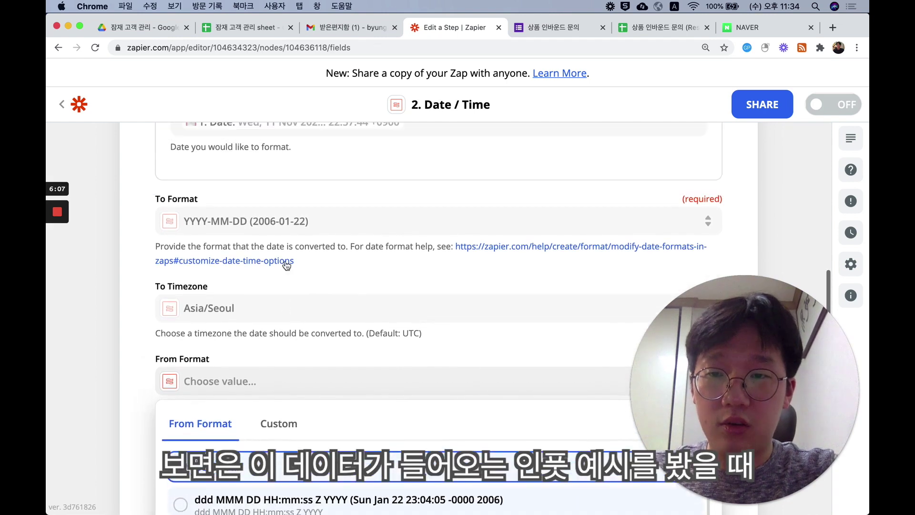
pyautogui.scroll(5, 307, 186)
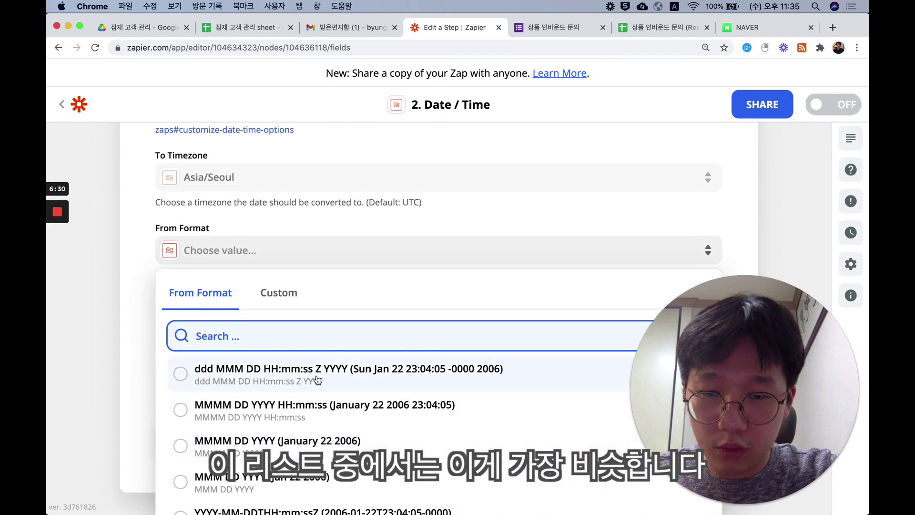
pyautogui.click(317, 379)
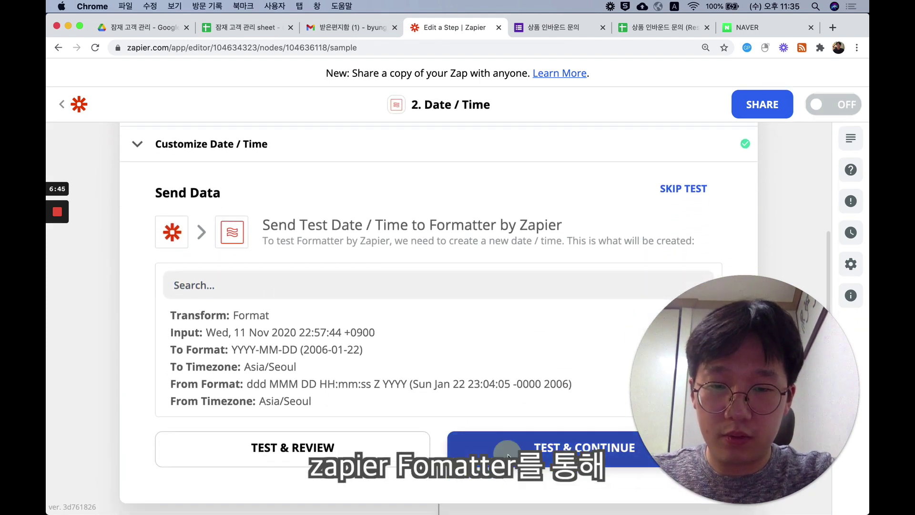
pyautogui.click(511, 451)
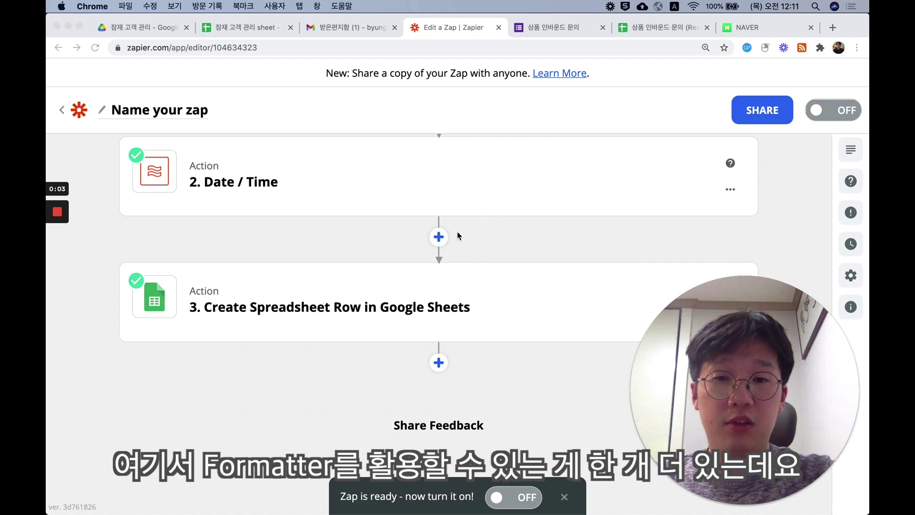
# - Insert a new step between the Date / Time formatter and the Google Sheets row action
pyautogui.click(444, 237)
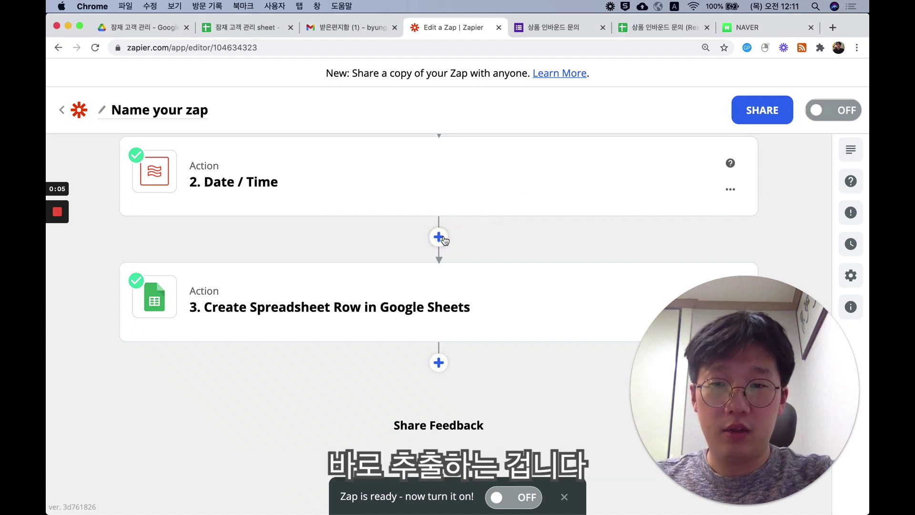
pyautogui.click(441, 238)
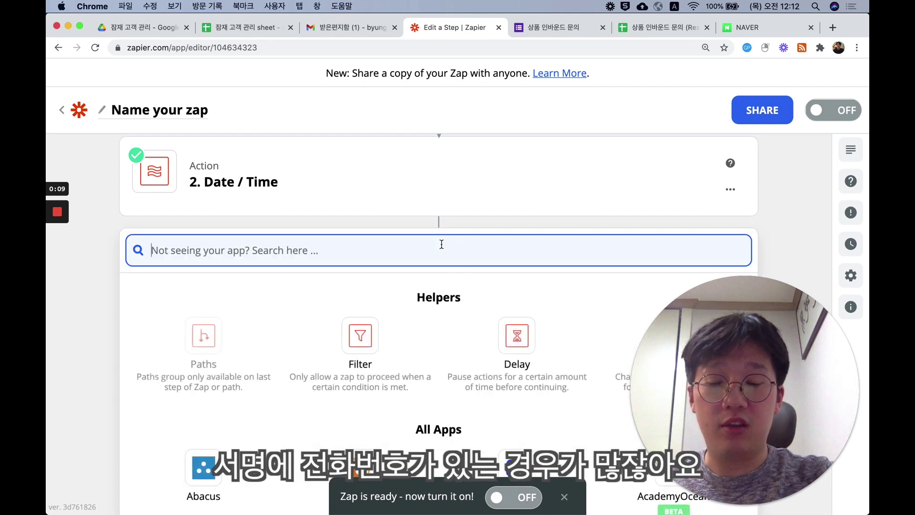
pyautogui.scroll(-1, 504, 298)
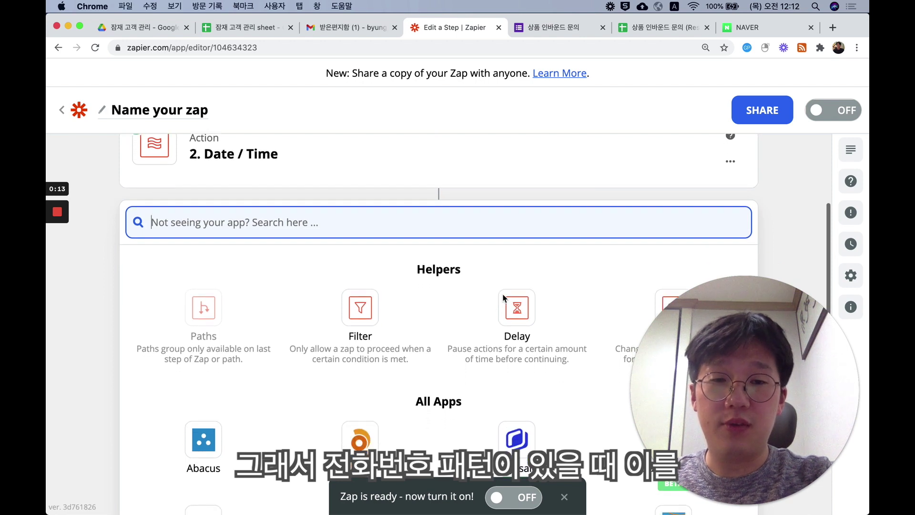
pyautogui.scroll(-1, 504, 298)
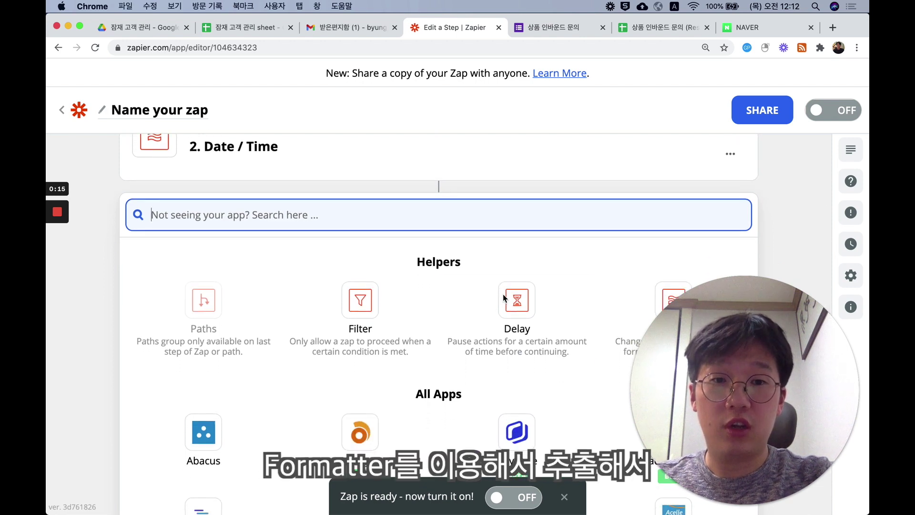
# - Make the new step a Formatter Text action with the Extract Phone Number transform
pyautogui.click(610, 301)
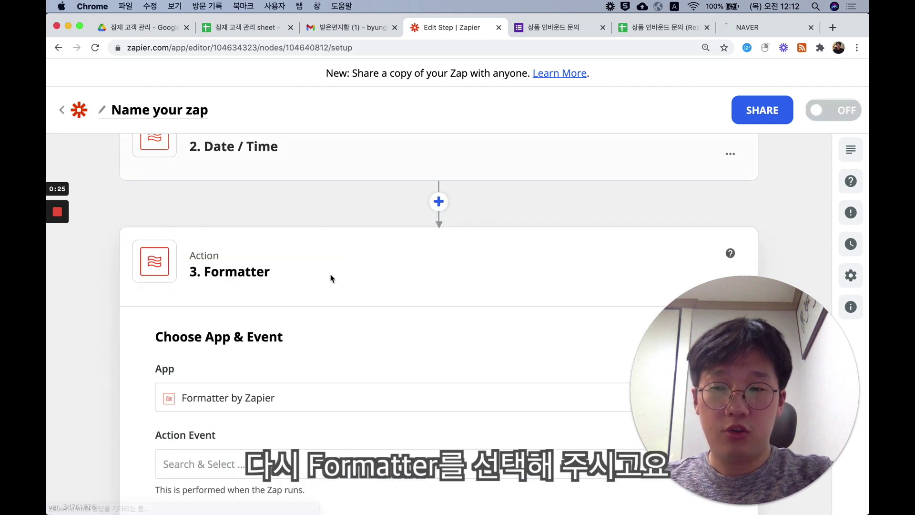
pyautogui.click(266, 352)
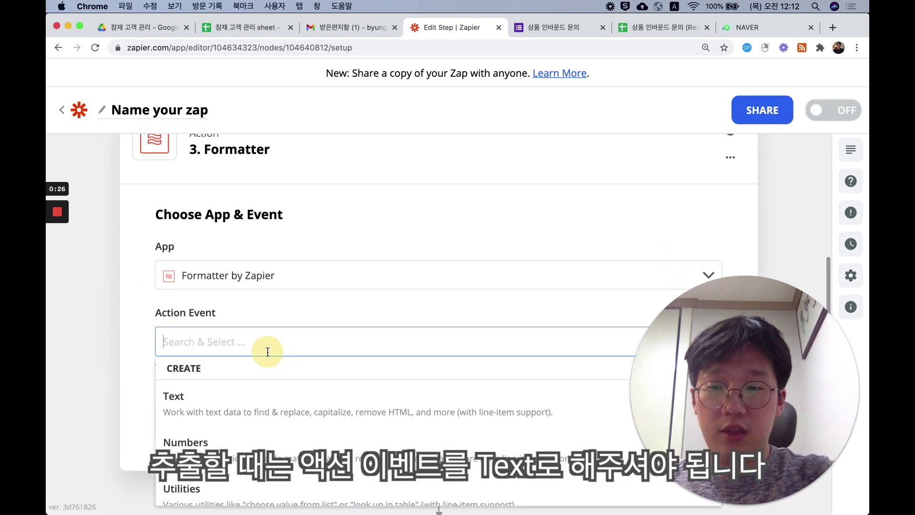
pyautogui.click(260, 404)
pyautogui.click(273, 411)
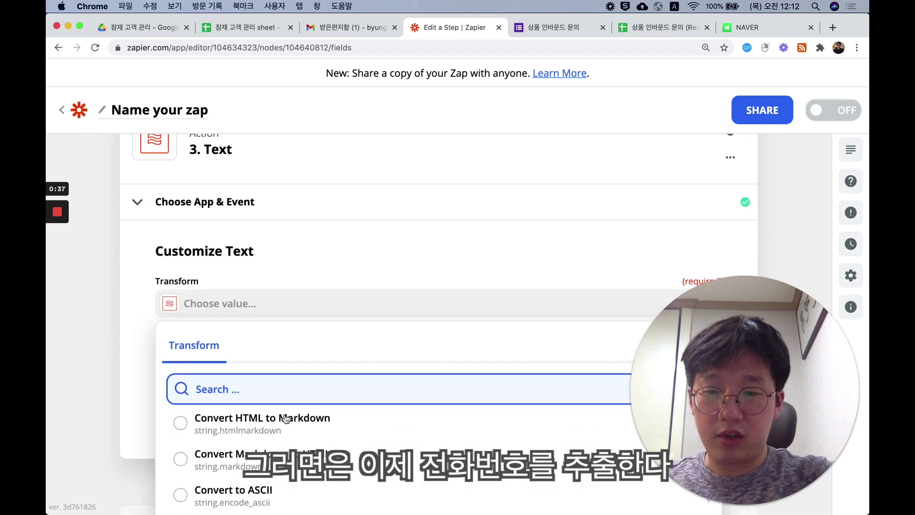
pyautogui.scroll(-5, 286, 417)
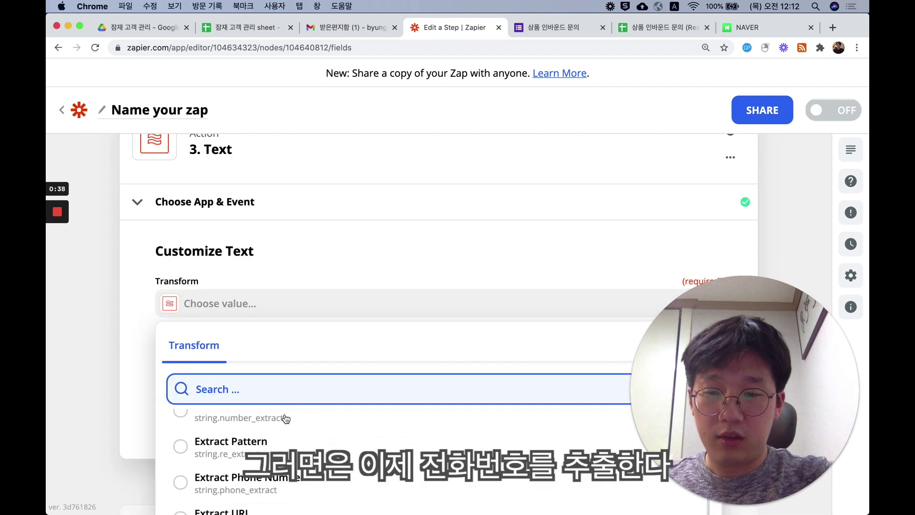
pyautogui.scroll(-1, 286, 418)
pyautogui.click(267, 453)
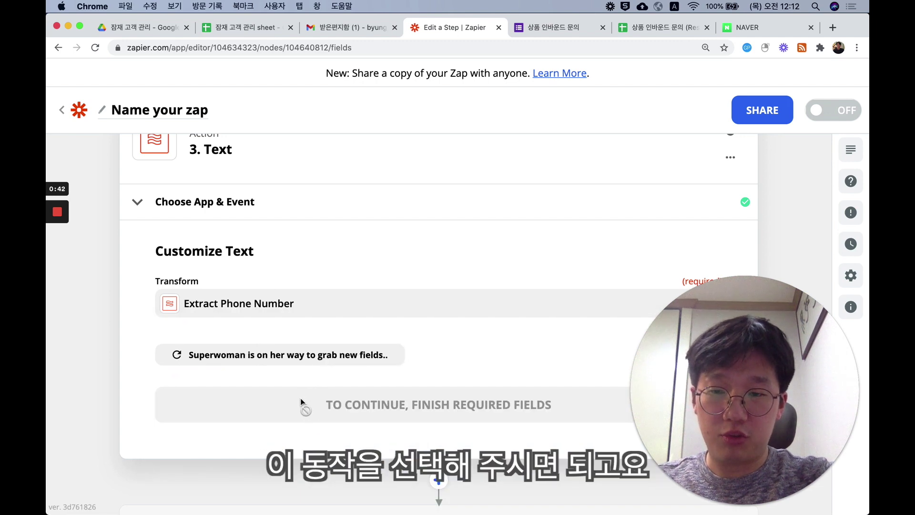
# - Use the email's 1. Body Plain as input with Universal 2 phone format, and continue
pyautogui.scroll(-5, 295, 400)
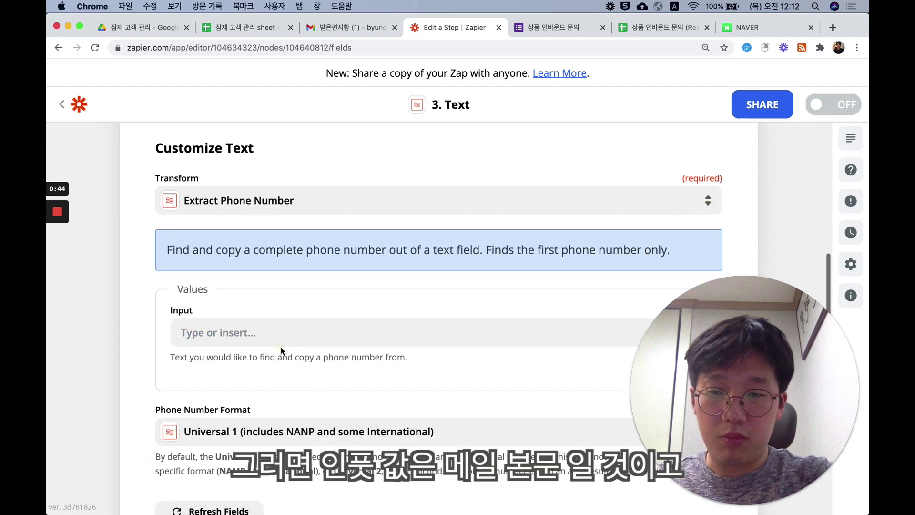
pyautogui.click(282, 333)
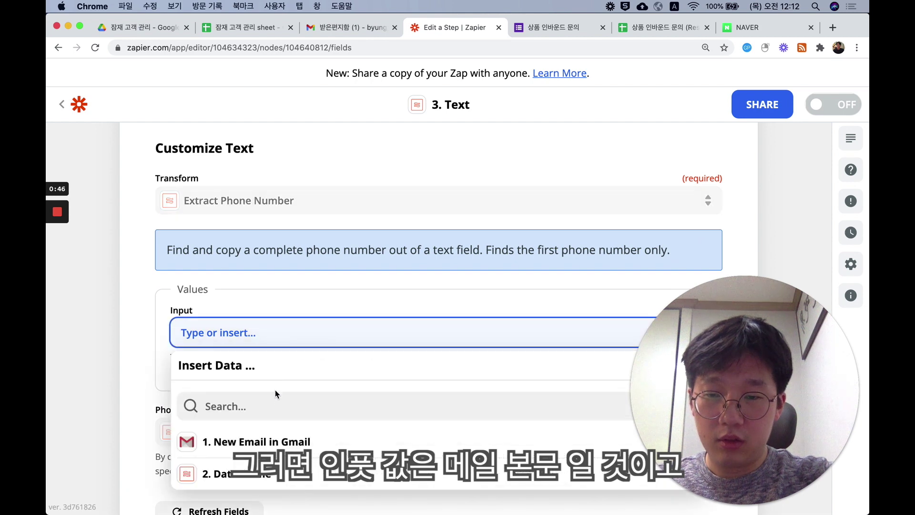
pyautogui.click(261, 448)
pyautogui.click(224, 448)
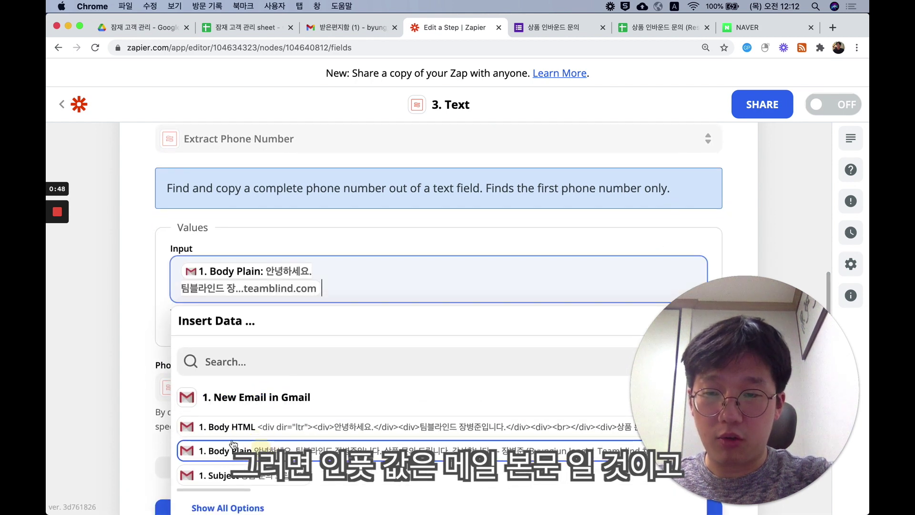
pyautogui.click(150, 345)
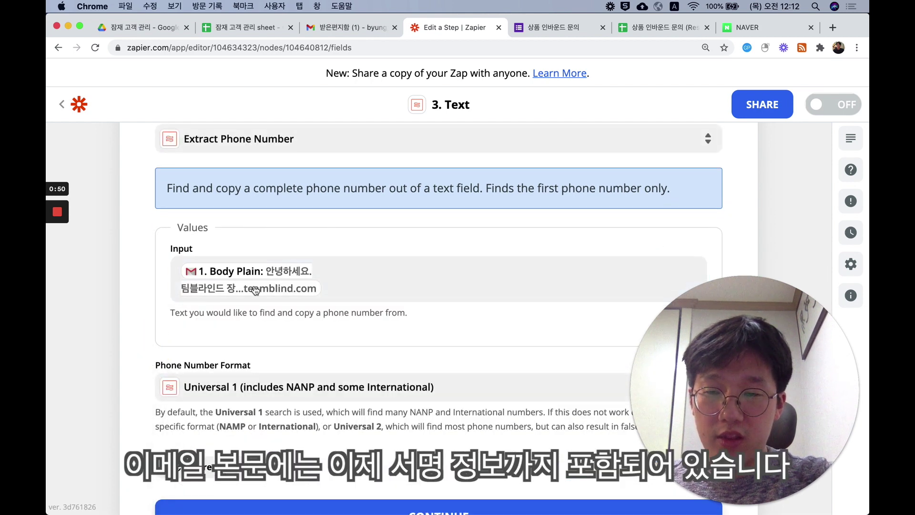
pyautogui.click(284, 387)
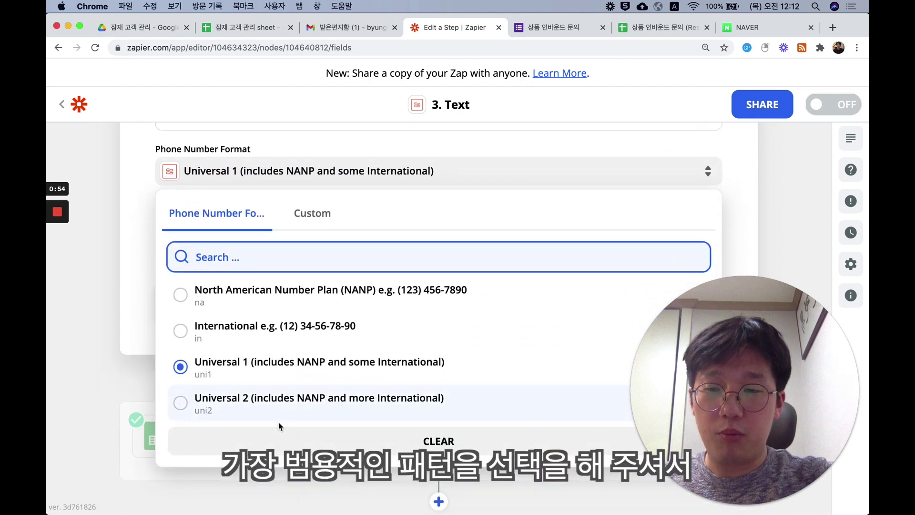
pyautogui.click(282, 408)
pyautogui.scroll(4, 289, 365)
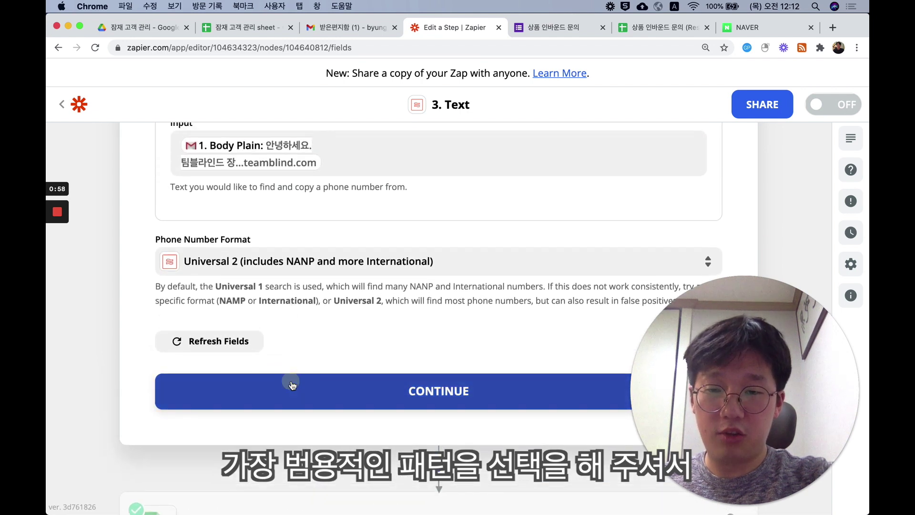
pyautogui.click(292, 384)
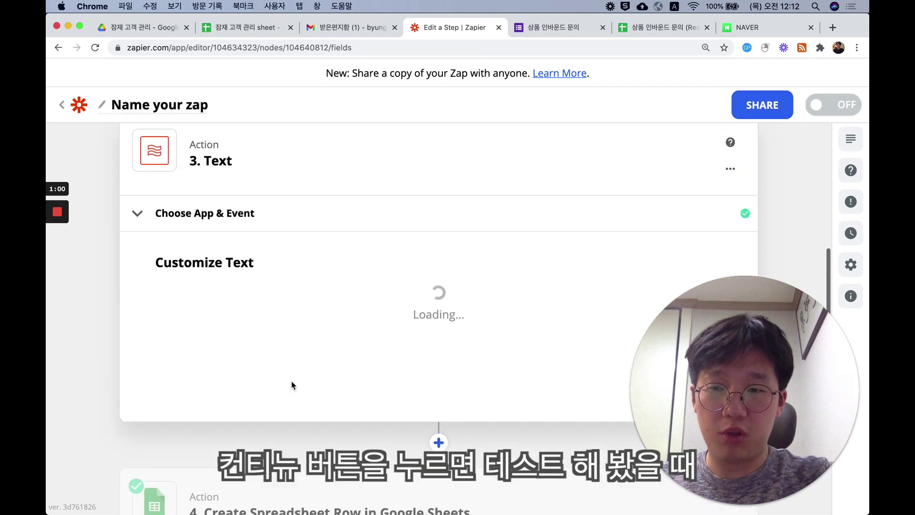
# - Test the phone-extraction step, check the returned phone number, and go back to the outline
pyautogui.scroll(-10, 291, 385)
pyautogui.click(486, 406)
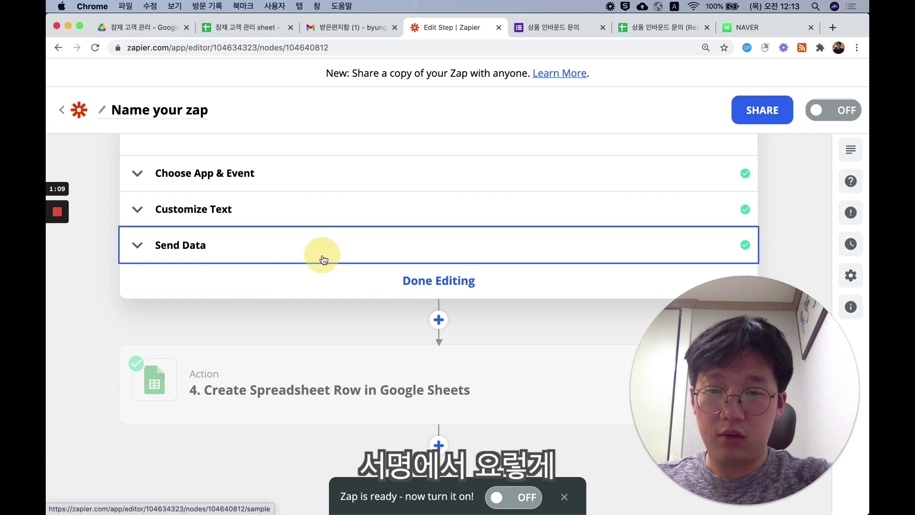
pyautogui.click(319, 258)
pyautogui.scroll(-3, 282, 356)
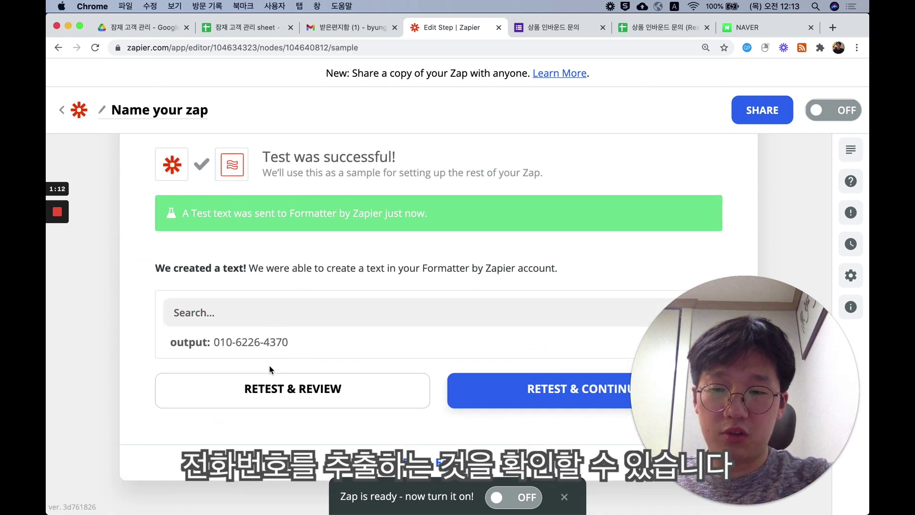
pyautogui.click(285, 387)
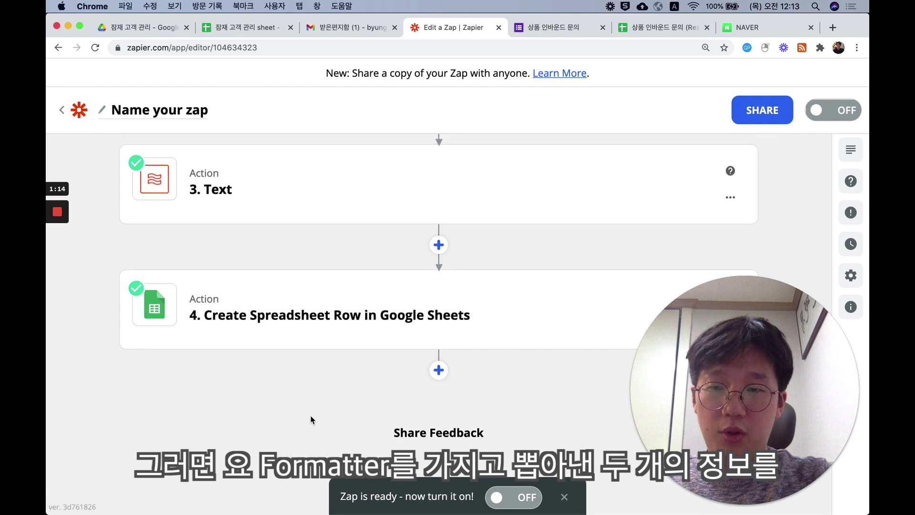
# - In the Create Spreadsheet Row step, replace 입력일's raw email date with the formatted 2. Date
pyautogui.click(323, 352)
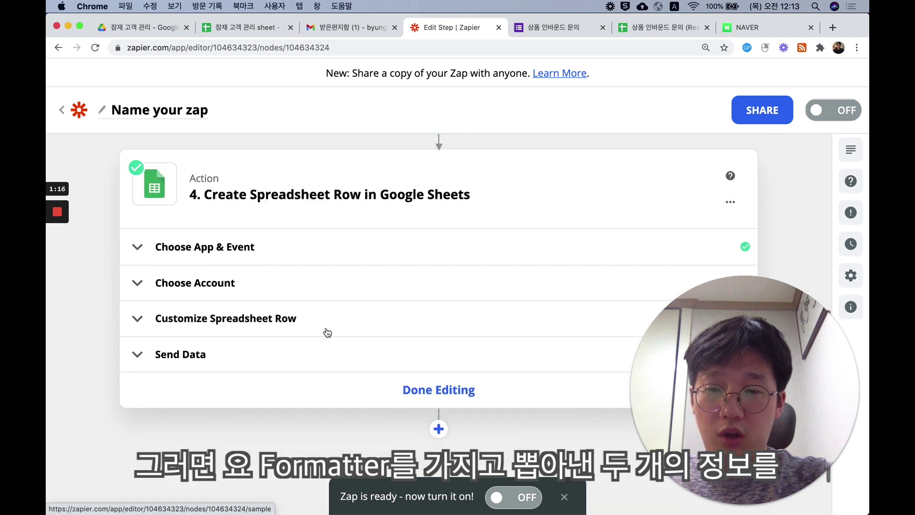
pyautogui.click(323, 316)
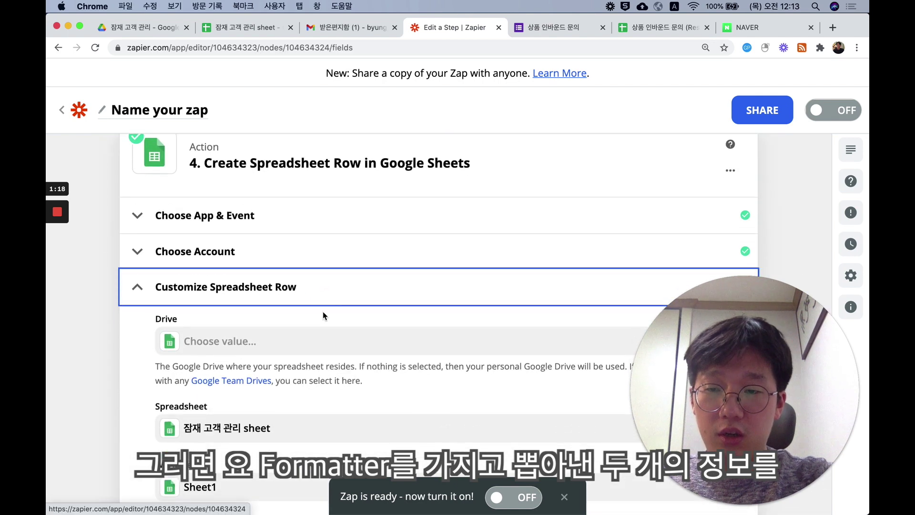
pyautogui.scroll(-6, 323, 316)
pyautogui.scroll(1, 323, 310)
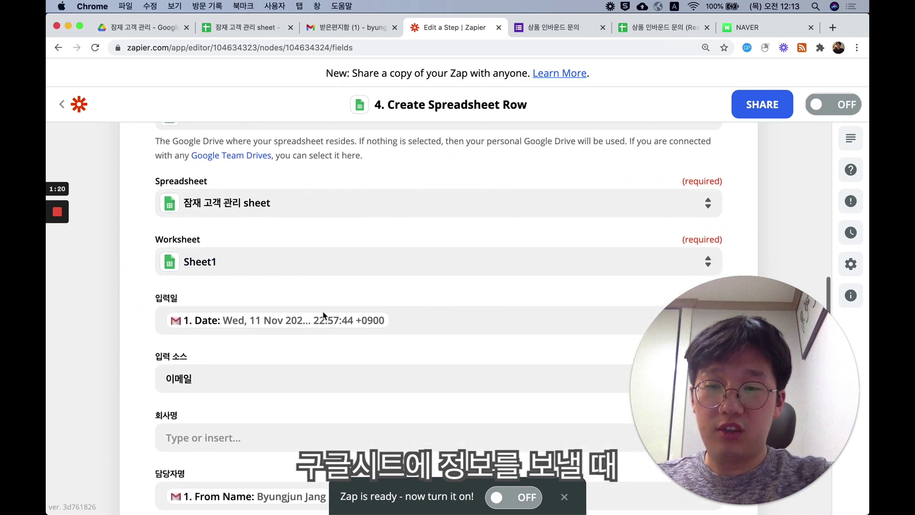
pyautogui.scroll(-2, 322, 310)
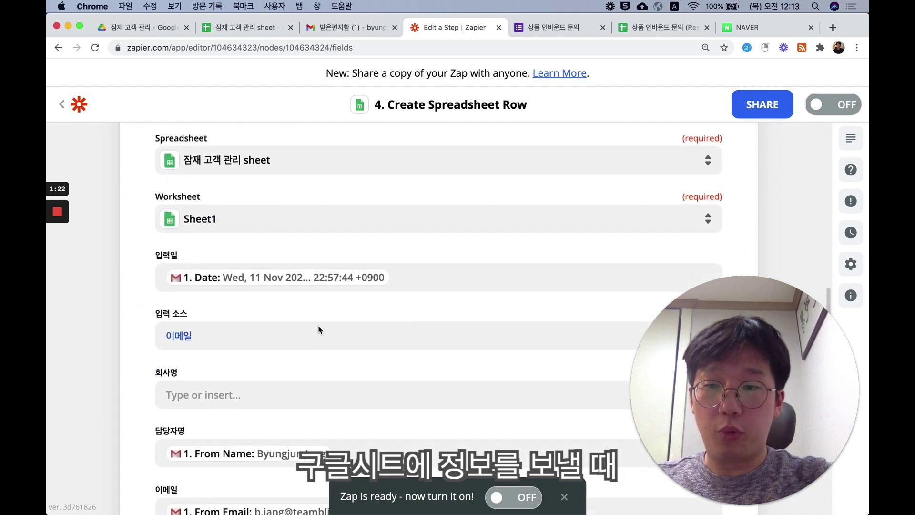
pyautogui.scroll(-1, 403, 270)
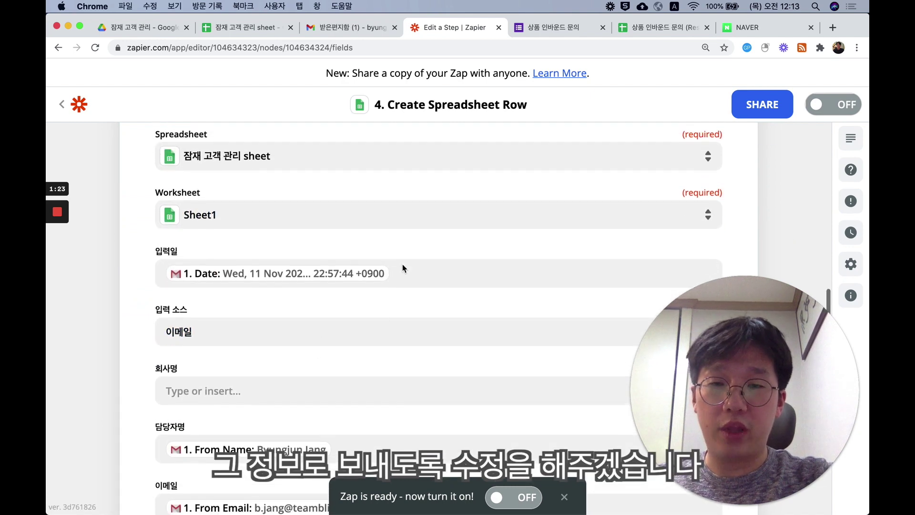
pyautogui.click(402, 268)
pyautogui.press('BackSpace')
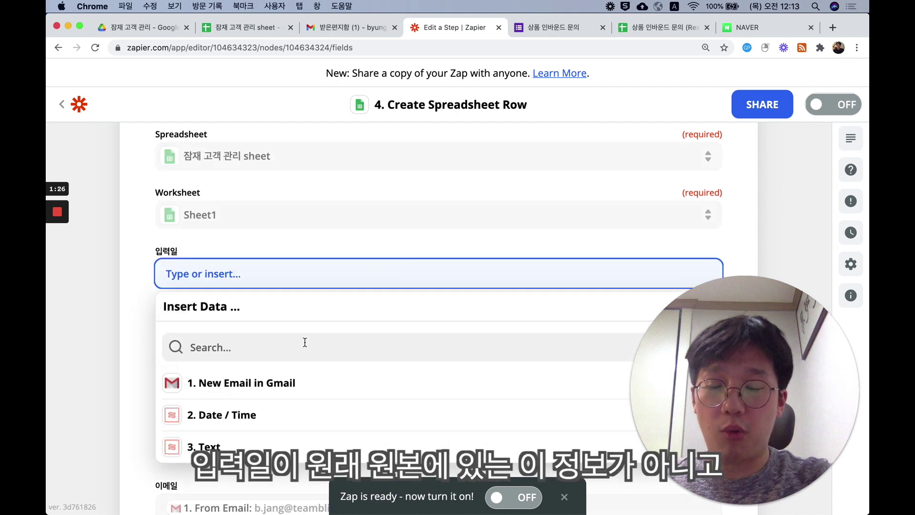
pyautogui.click(247, 422)
pyautogui.scroll(-2, 248, 420)
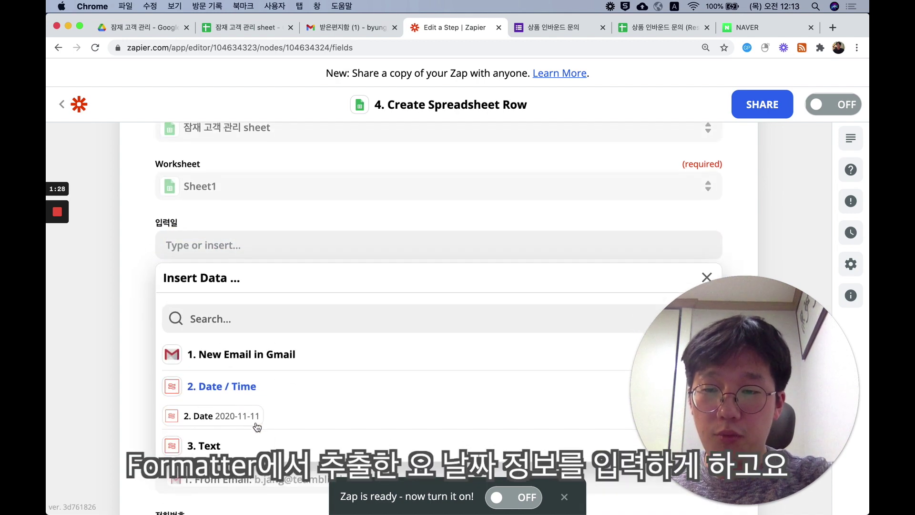
pyautogui.click(250, 403)
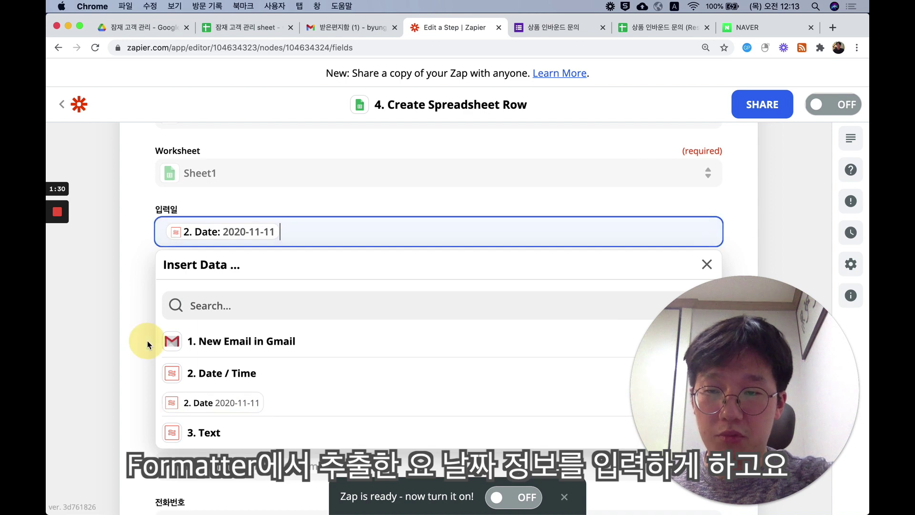
pyautogui.click(137, 356)
# - Map the extracted phone number (3. Body Plain) into the 전화번호 field
pyautogui.scroll(-4, 133, 358)
pyautogui.click(186, 441)
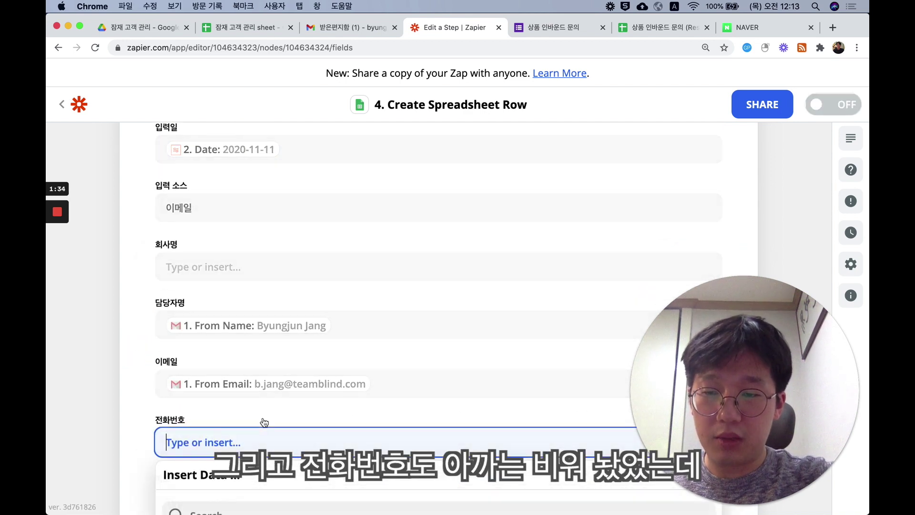
pyautogui.scroll(-7, 247, 438)
pyautogui.click(218, 466)
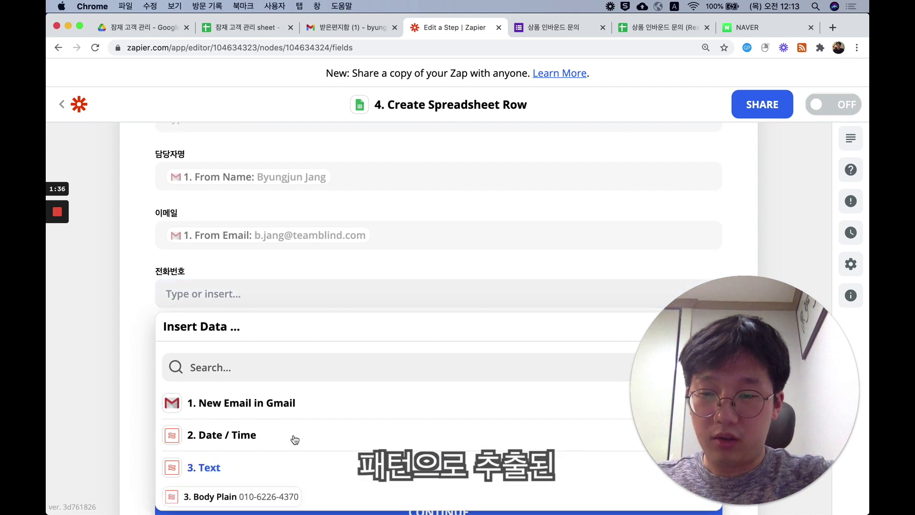
pyautogui.scroll(-2, 286, 443)
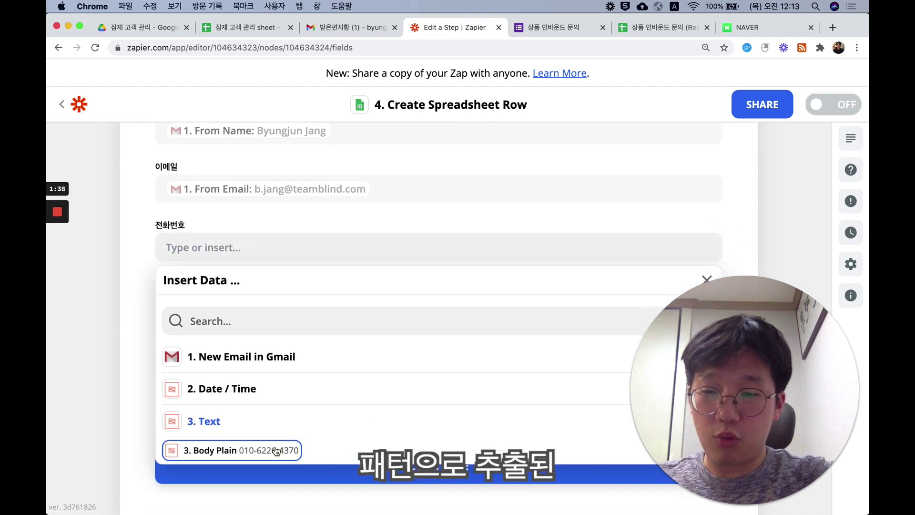
pyautogui.click(277, 451)
pyautogui.click(142, 358)
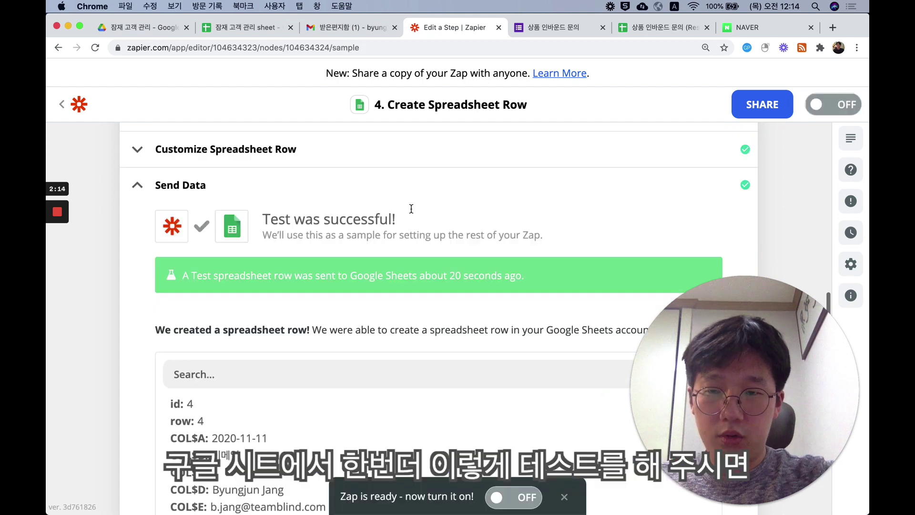
# - Retest the row creation and check the new row in the customer sheet
pyautogui.scroll(-4, 410, 214)
pyautogui.scroll(-2, 361, 357)
pyautogui.click(328, 381)
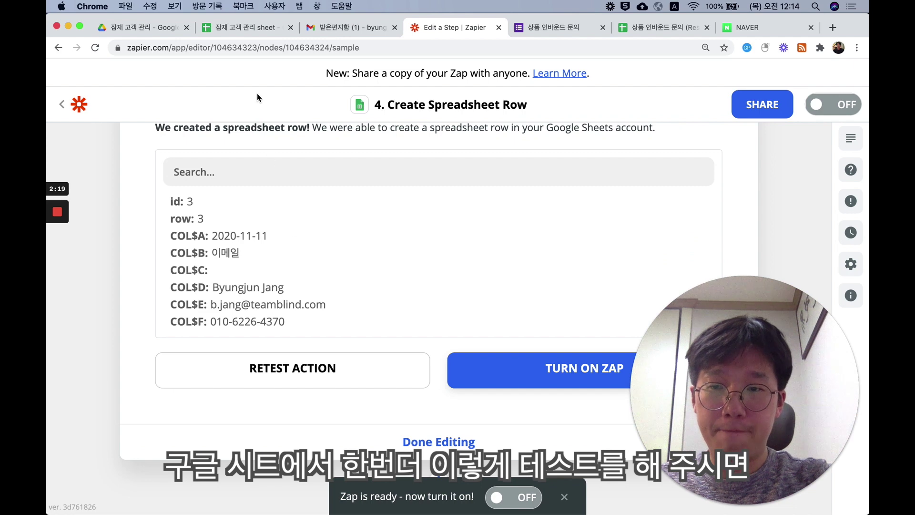
pyautogui.click(252, 31)
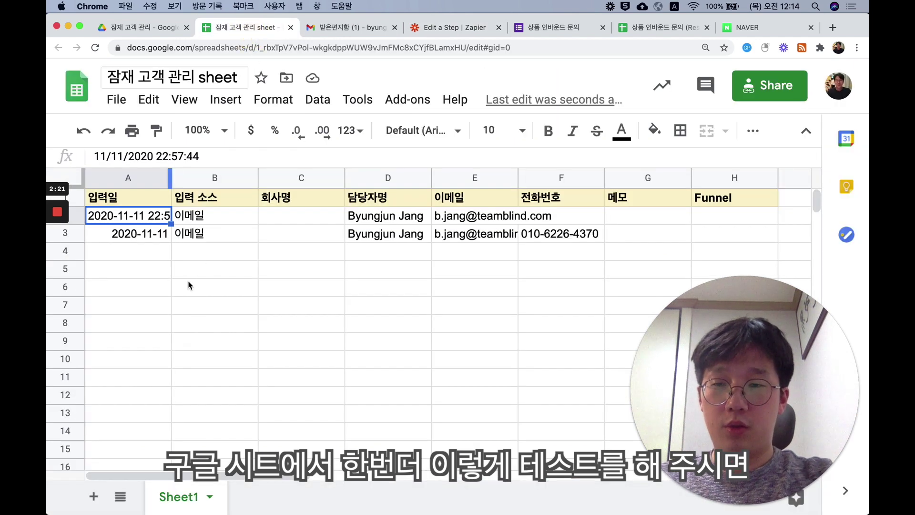
# - Check the new row's date, then delete row 2, which has the unwanted date format
pyautogui.click(136, 242)
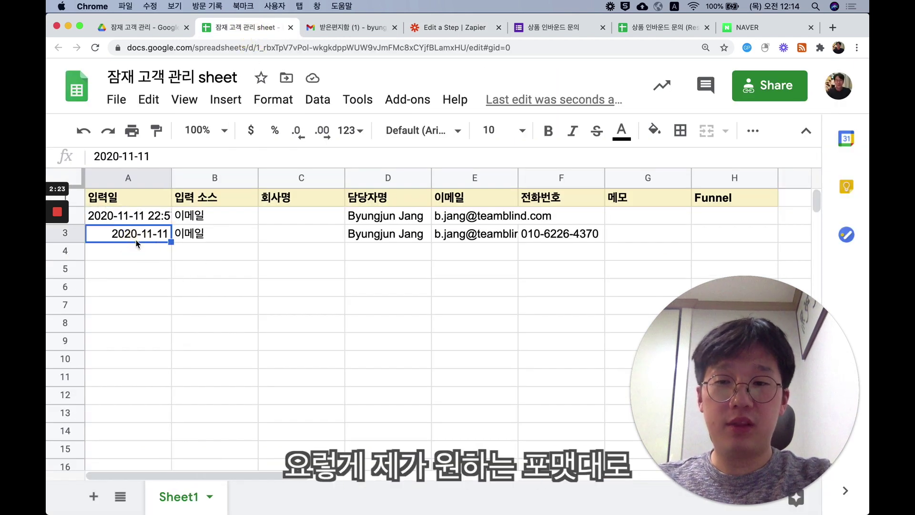
pyautogui.moveTo(68, 231)
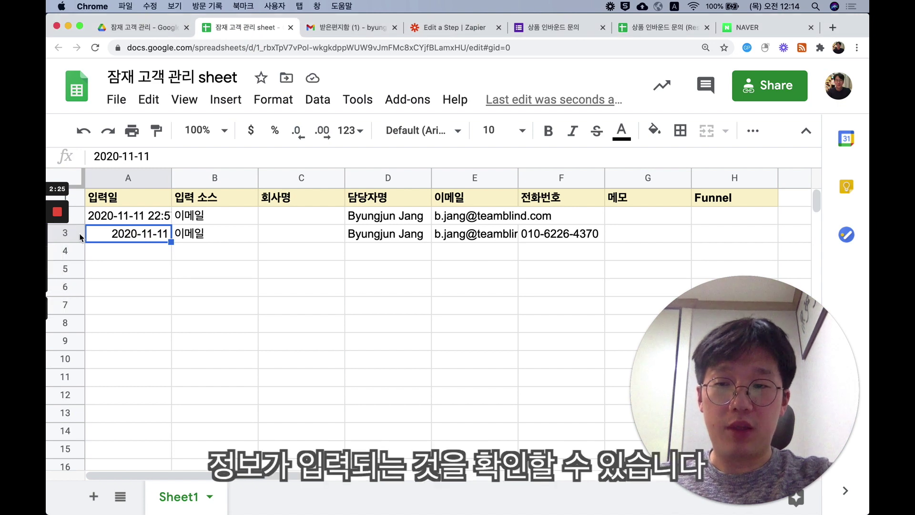
pyautogui.click(74, 233)
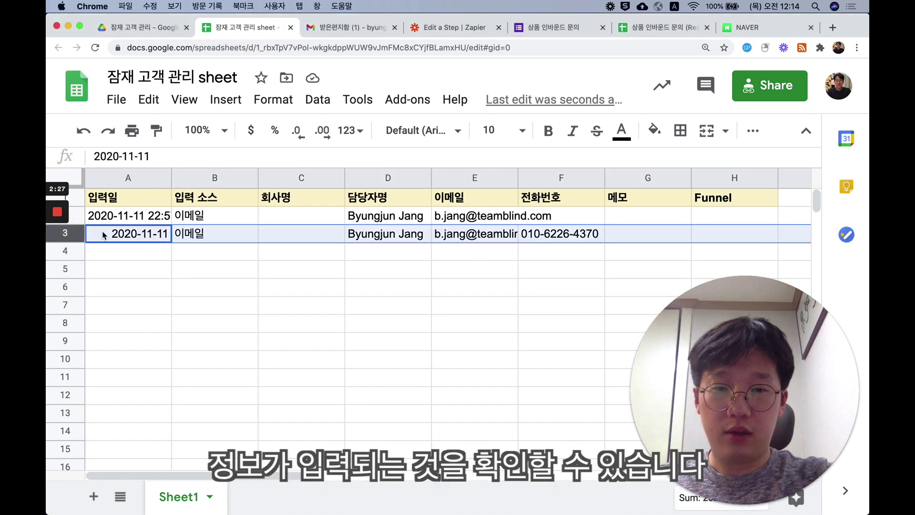
pyautogui.click(75, 216)
pyautogui.rightClick(78, 217)
pyautogui.moveTo(80, 219)
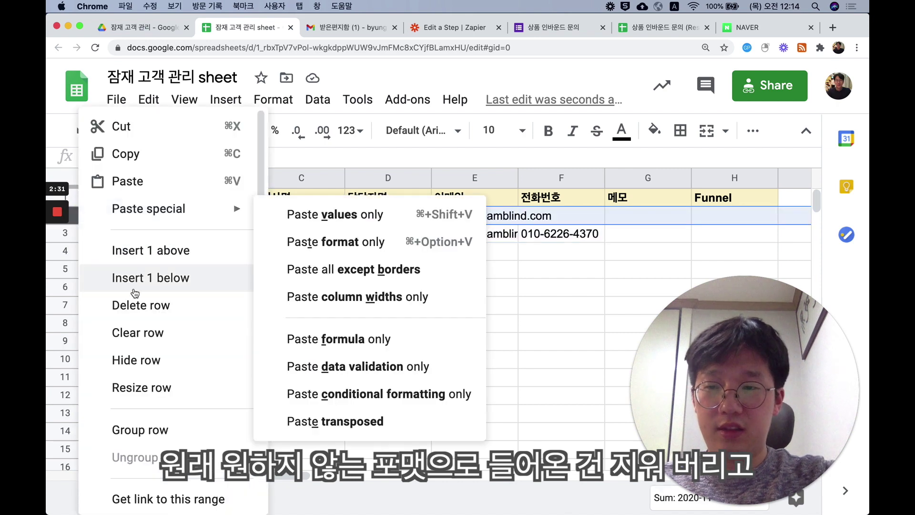
pyautogui.click(145, 305)
pyautogui.click(219, 258)
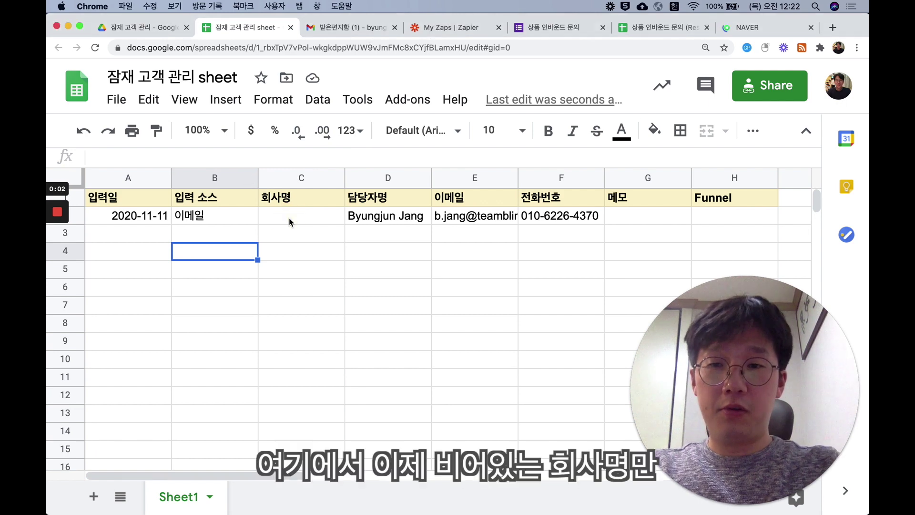
# - Enter 팀블라인드 as the company name in cell C2
pyautogui.click(298, 218)
pyautogui.write('팀비ㄹ라인드')
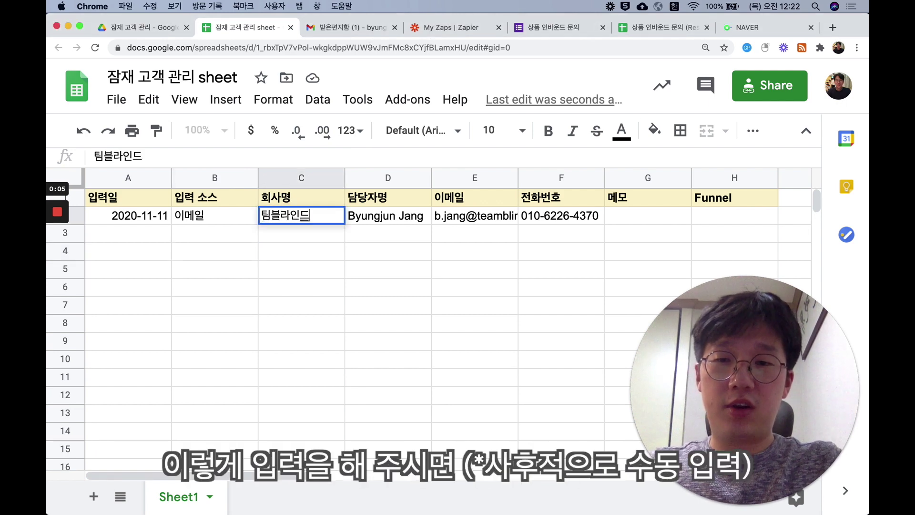
pyautogui.press('Return')
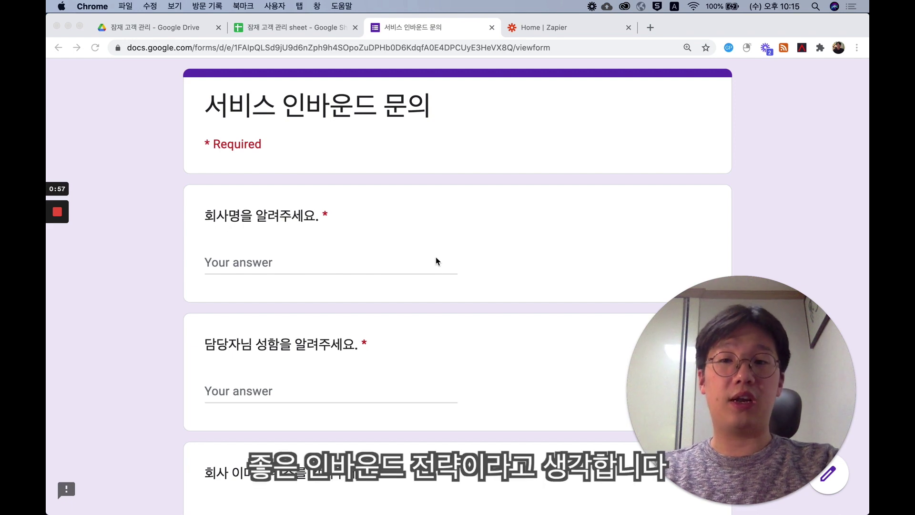
# - Answer the company name question with 테스트 컴퍼니
pyautogui.click(339, 268)
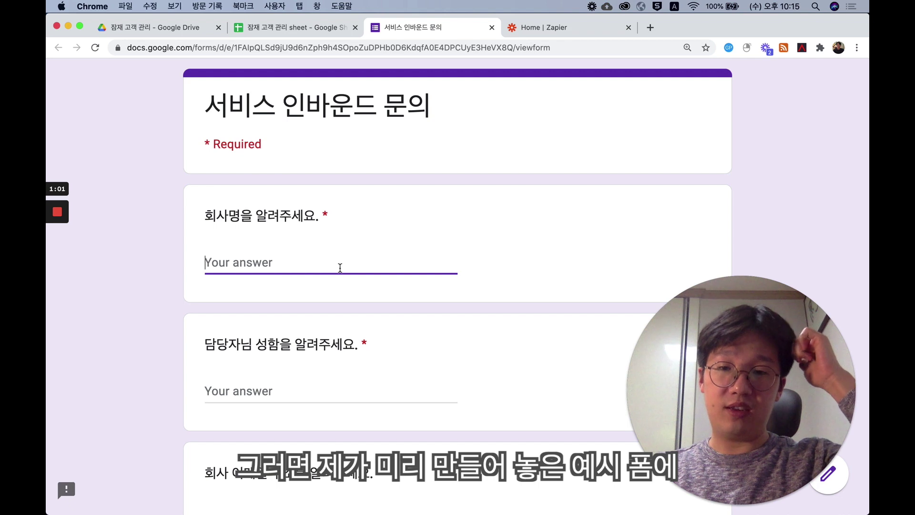
pyautogui.write('xpt')
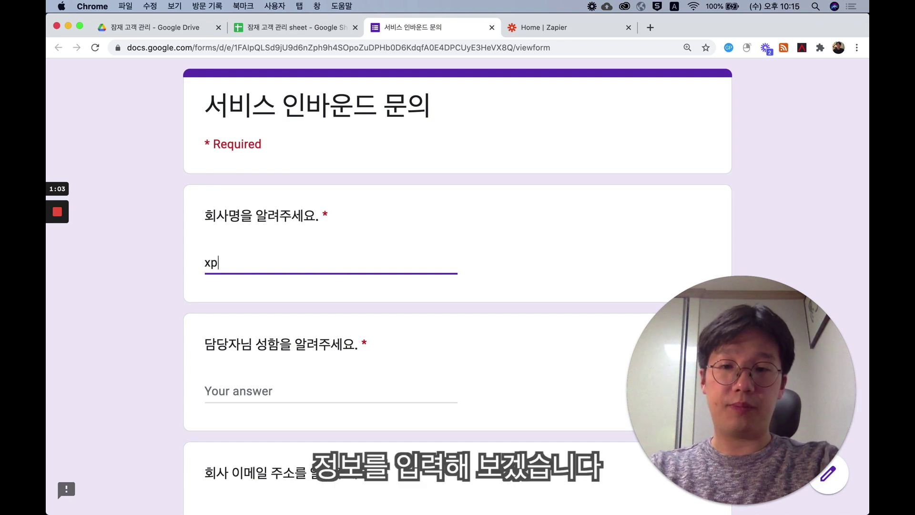
pyautogui.press('BackSpace')
pyautogui.press('BackSpace')
pyautogui.press('BackSpace')
pyautogui.hotkey('ctrl', 'space')
pyautogui.write('테스트 ㅁ')
pyautogui.press('BackSpace')
pyautogui.write('컴퍼니')
pyautogui.press('Tab')
# - Fill in the contact name, phone number and product request answers, then submit the form
pyautogui.write('홍ㄱ')
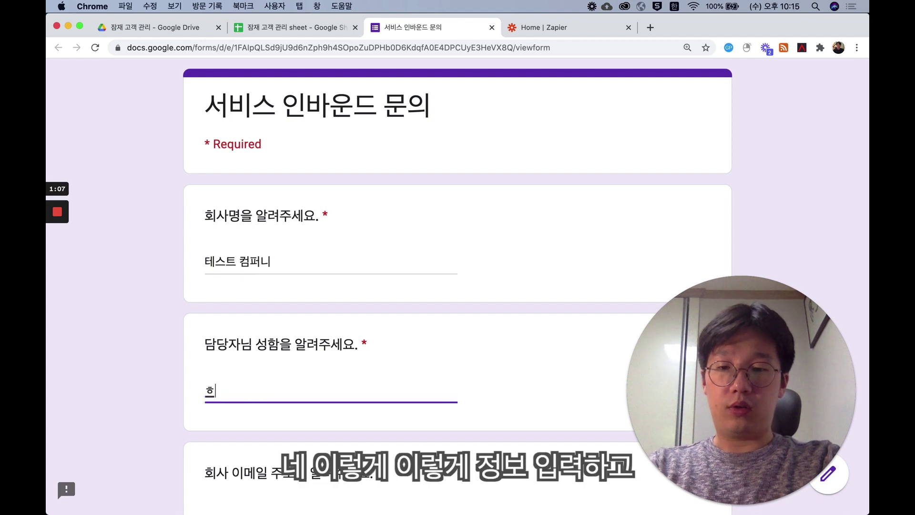
pyautogui.write('동')
pyautogui.scroll(-5, 333, 327)
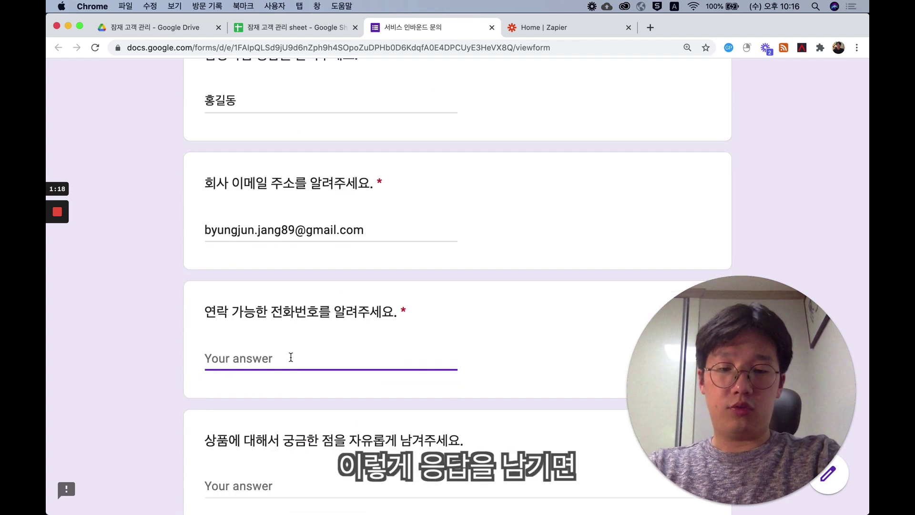
pyautogui.scroll(-4, 290, 336)
pyautogui.click(294, 317)
pyautogui.hotkey('ctrl', 'space')
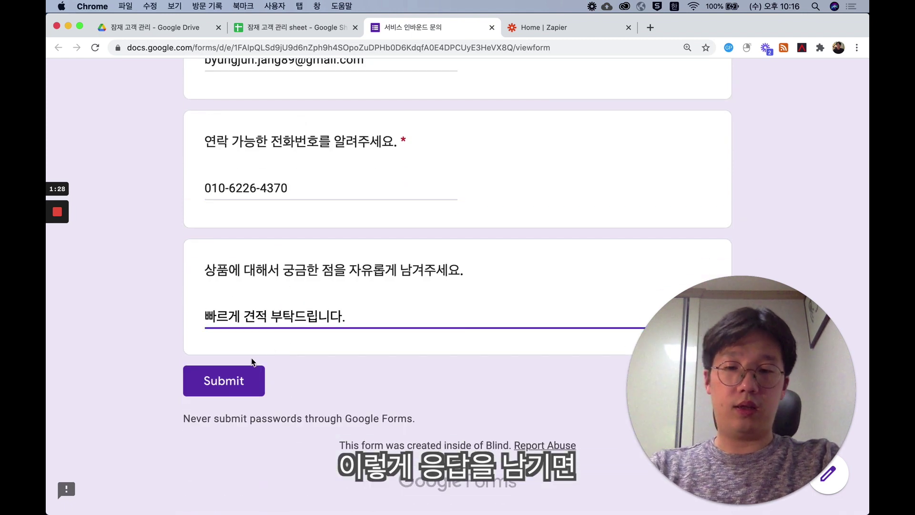
pyautogui.click(245, 381)
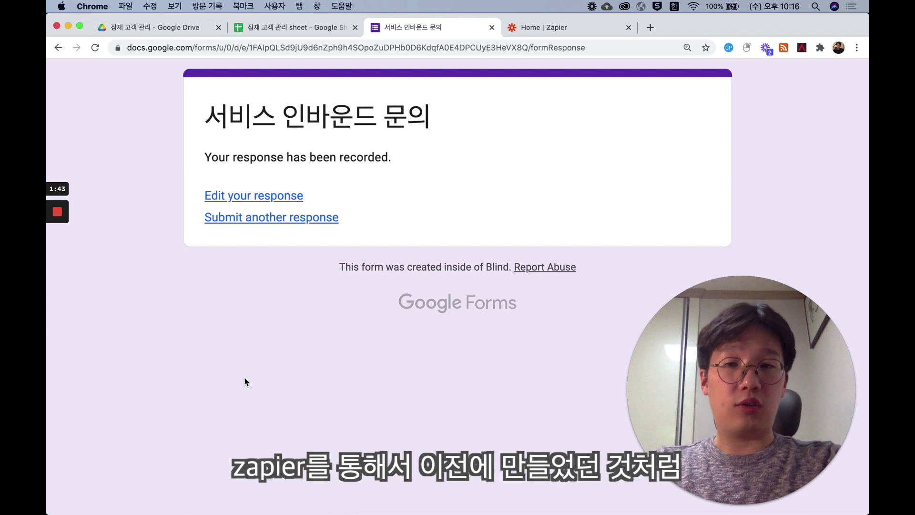
pyautogui.click(322, 23)
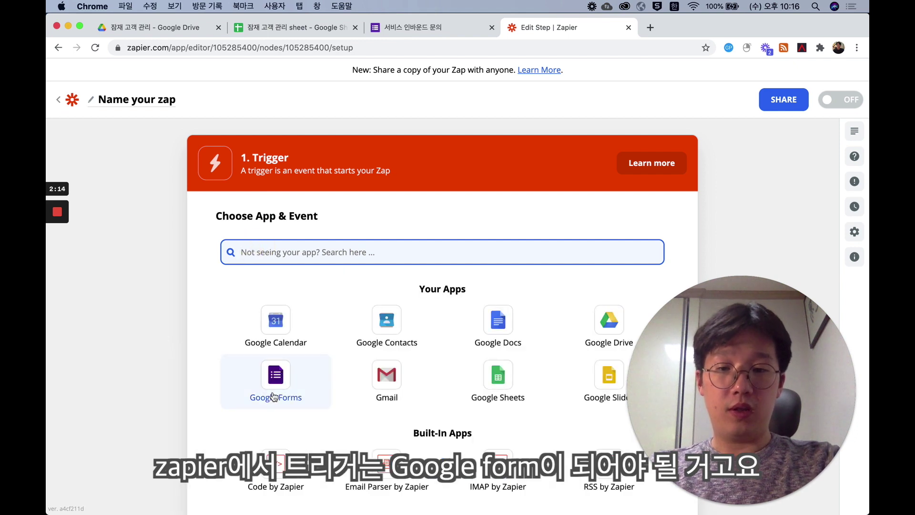
# - Set the trigger to Google Forms New Response in Spreadsheet on Form Responses 1, and test it
pyautogui.click(273, 393)
pyautogui.click(300, 329)
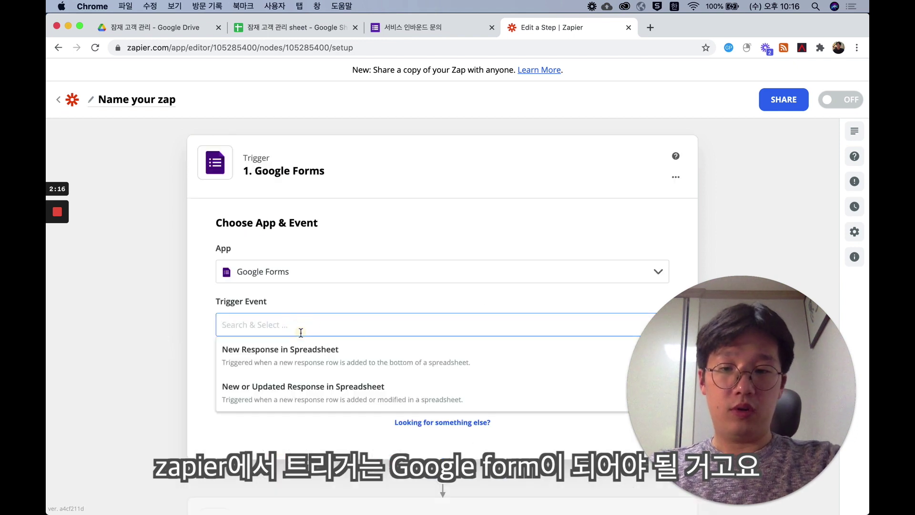
pyautogui.click(300, 351)
pyautogui.click(348, 385)
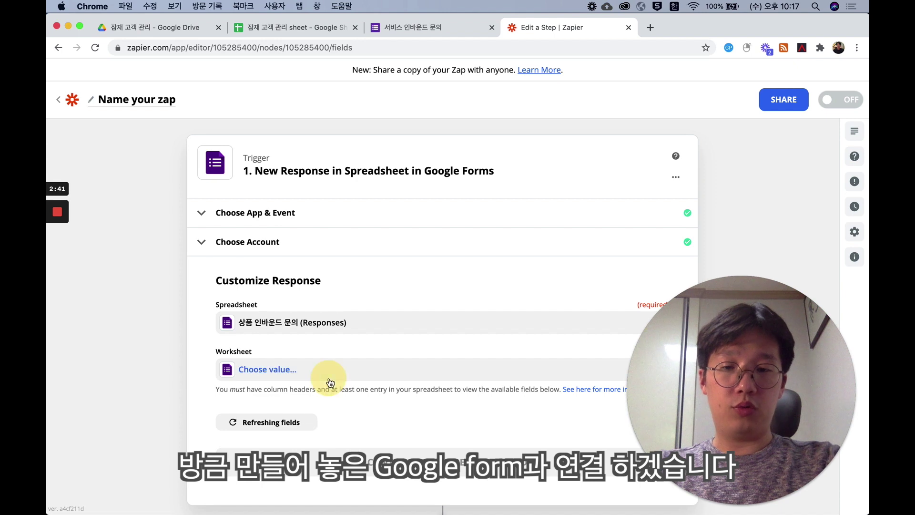
pyautogui.click(329, 379)
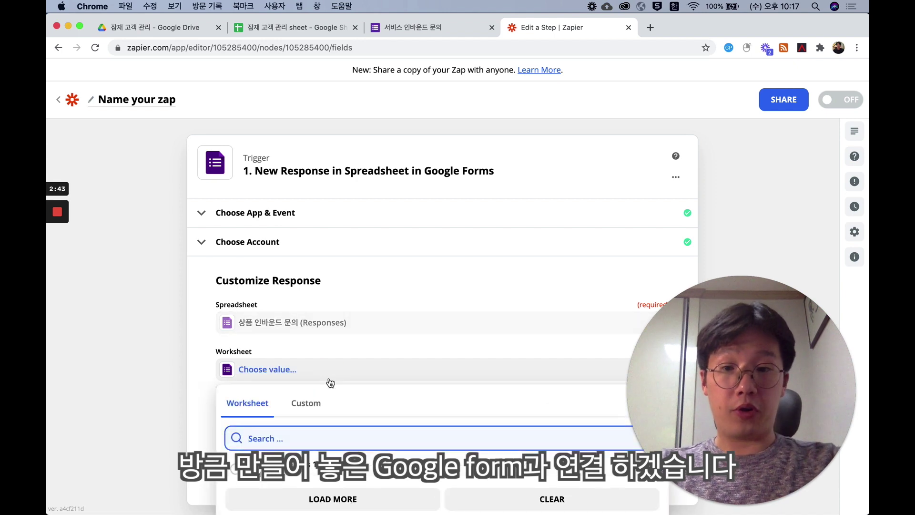
pyautogui.click(286, 464)
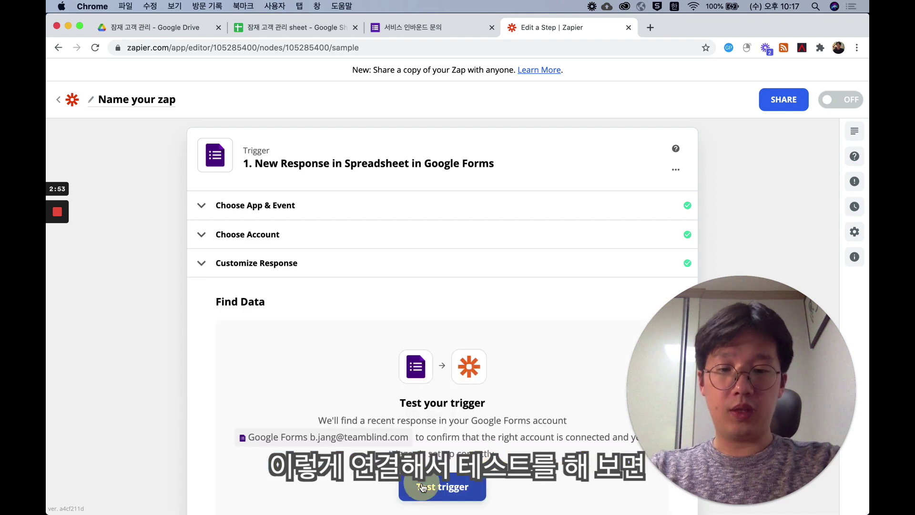
pyautogui.click(440, 486)
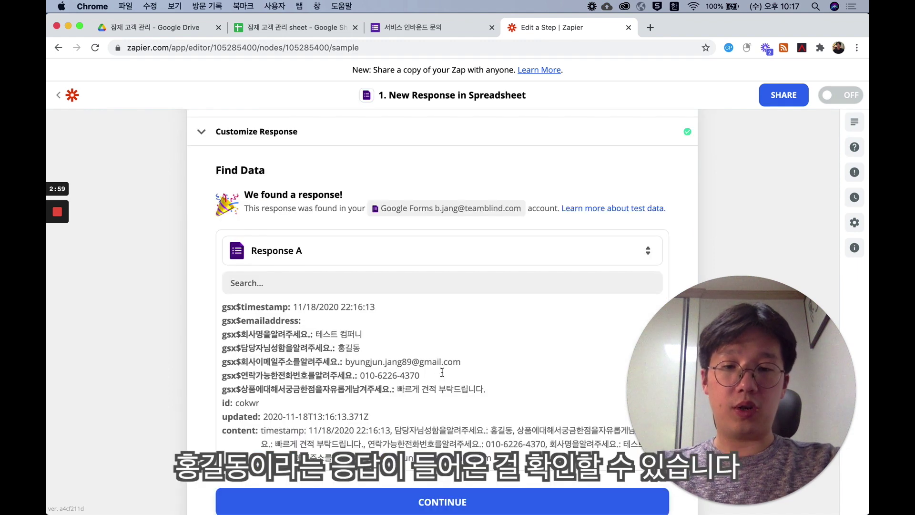
pyautogui.scroll(-1, 441, 392)
pyautogui.click(435, 461)
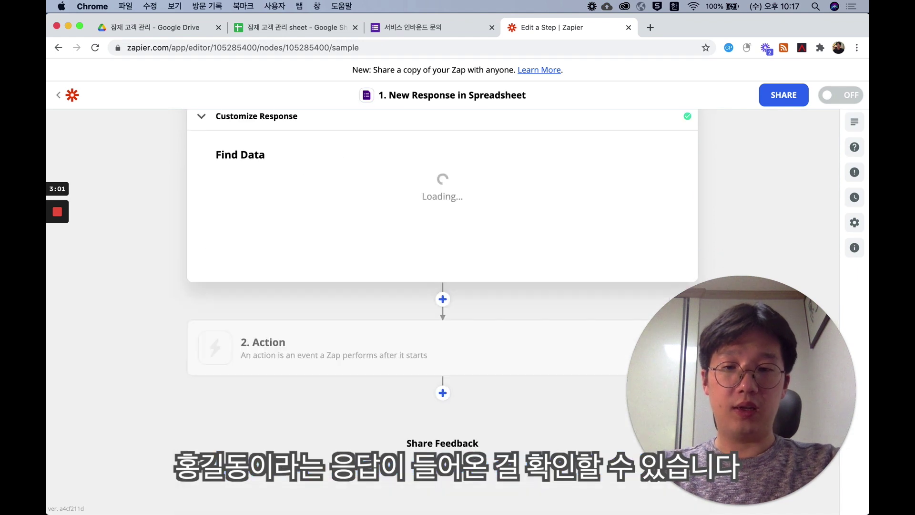
pyautogui.click(449, 344)
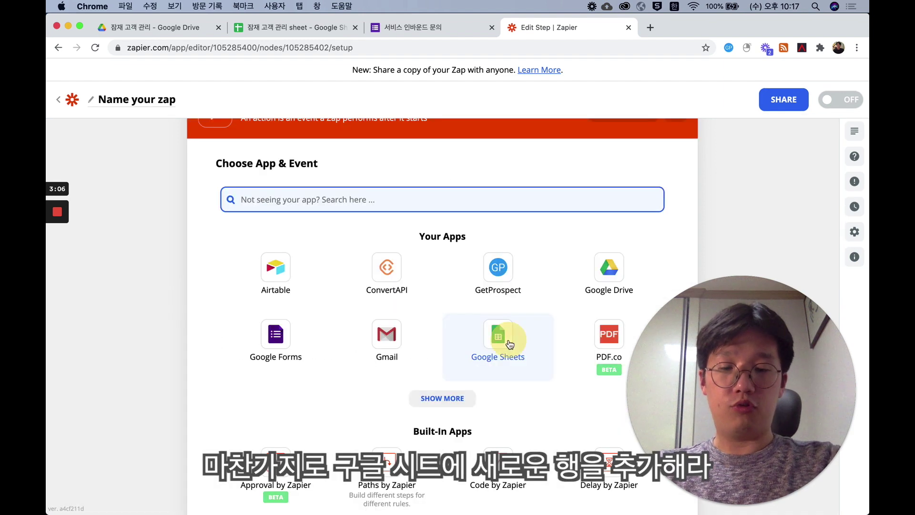
# - Set the action to Google Sheets Create Spreadsheet Row on Sheet1 of 잠재 고객 관리
pyautogui.click(505, 340)
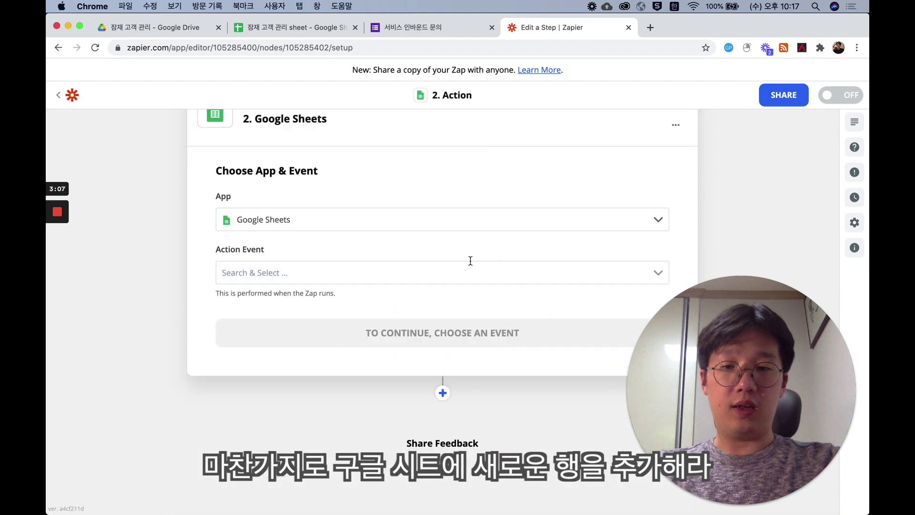
pyautogui.click(461, 275)
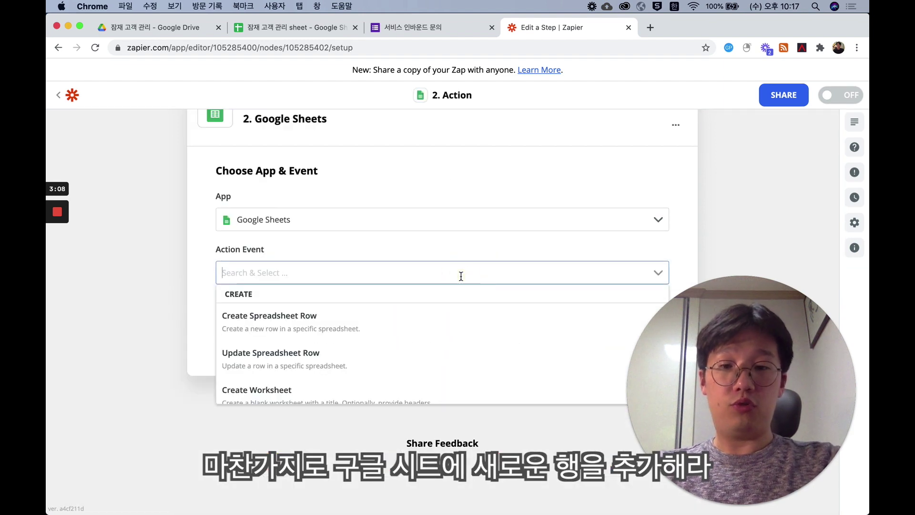
pyautogui.click(443, 319)
pyautogui.click(435, 329)
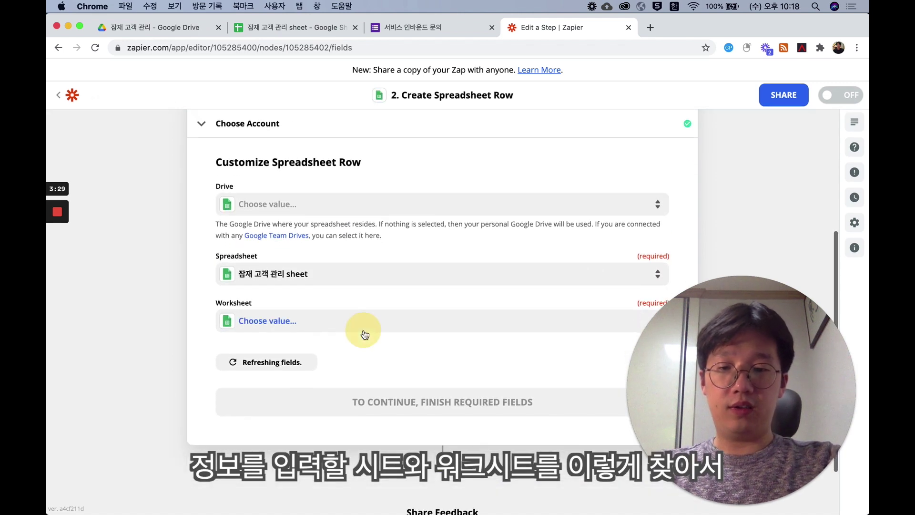
pyautogui.click(364, 329)
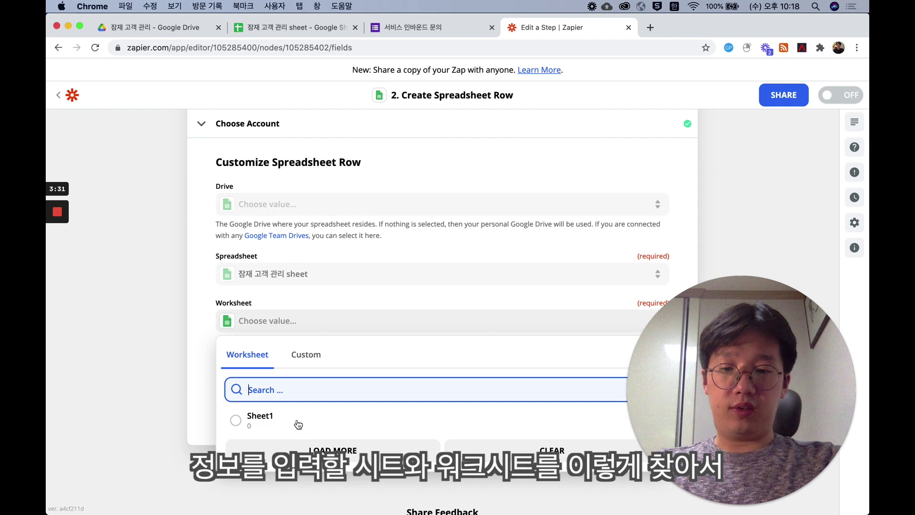
pyautogui.click(290, 416)
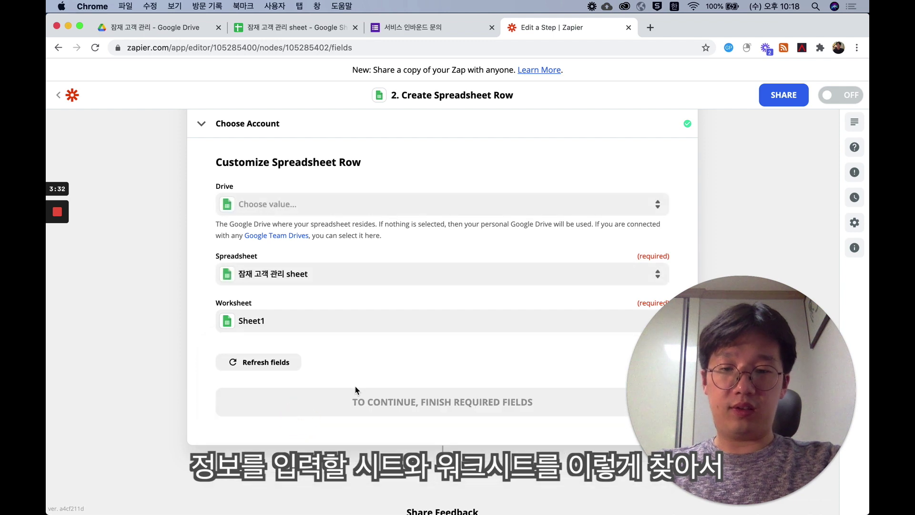
pyautogui.click(370, 367)
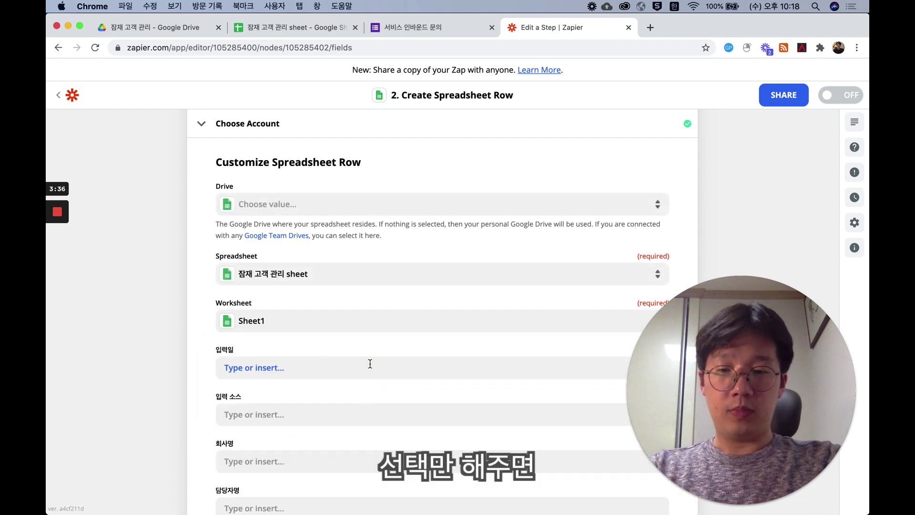
pyautogui.scroll(-3, 337, 367)
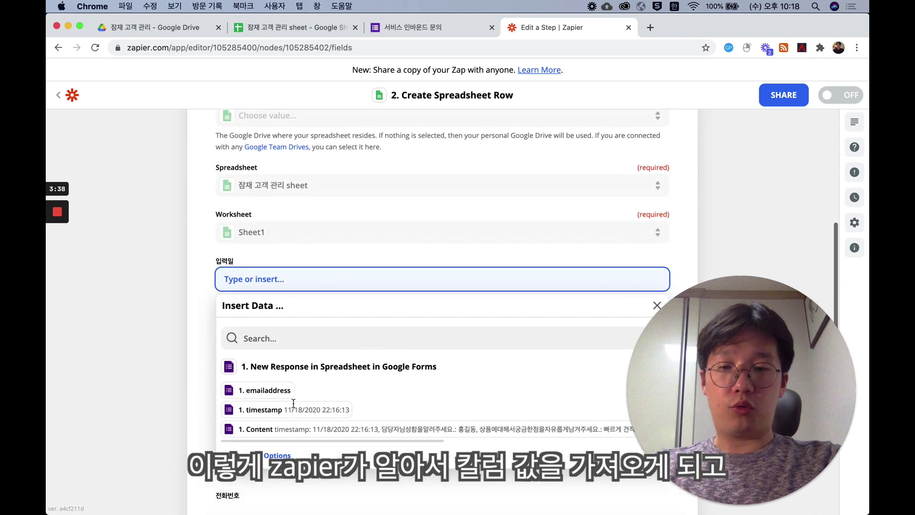
# - Fill 입력일 with the form response timestamp and set 입력 소스 to '설문 form'
pyautogui.click(274, 450)
pyautogui.scroll(-1, 319, 383)
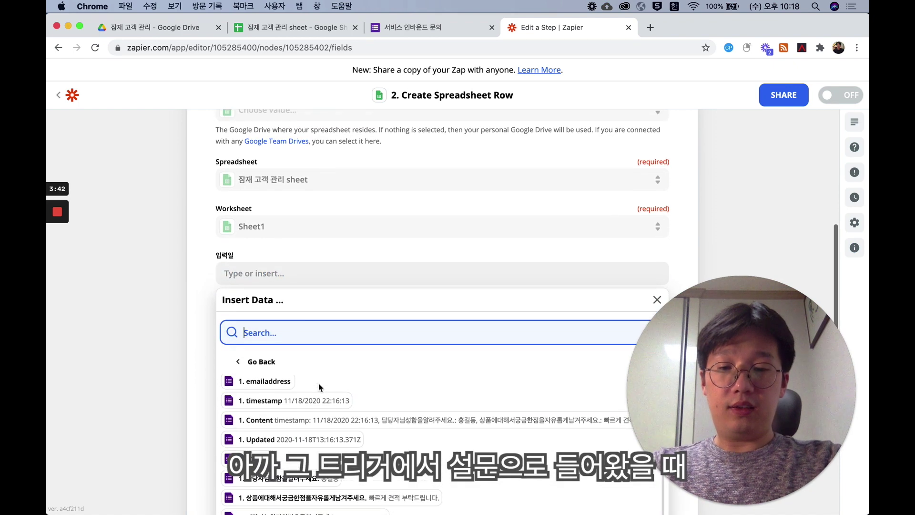
pyautogui.scroll(1, 319, 383)
pyautogui.scroll(-3, 319, 383)
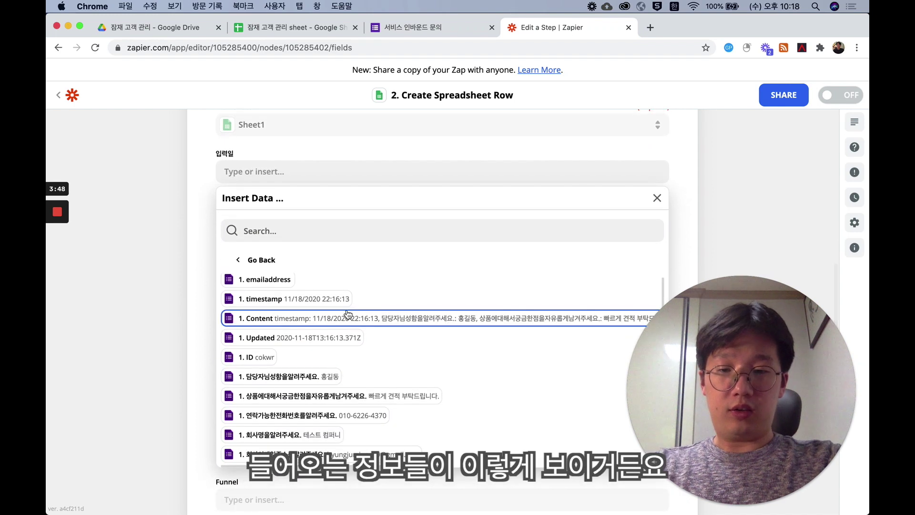
pyautogui.scroll(-2, 348, 357)
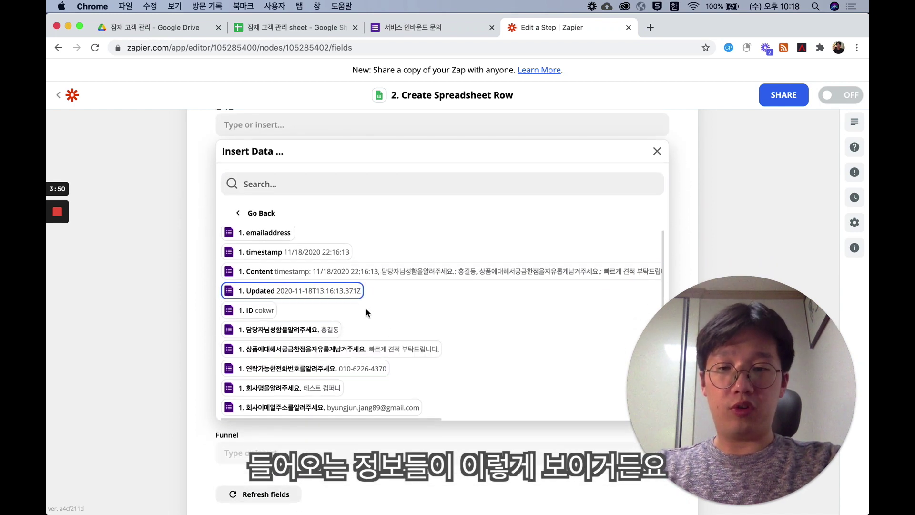
pyautogui.scroll(1, 367, 309)
pyautogui.scroll(4, 364, 237)
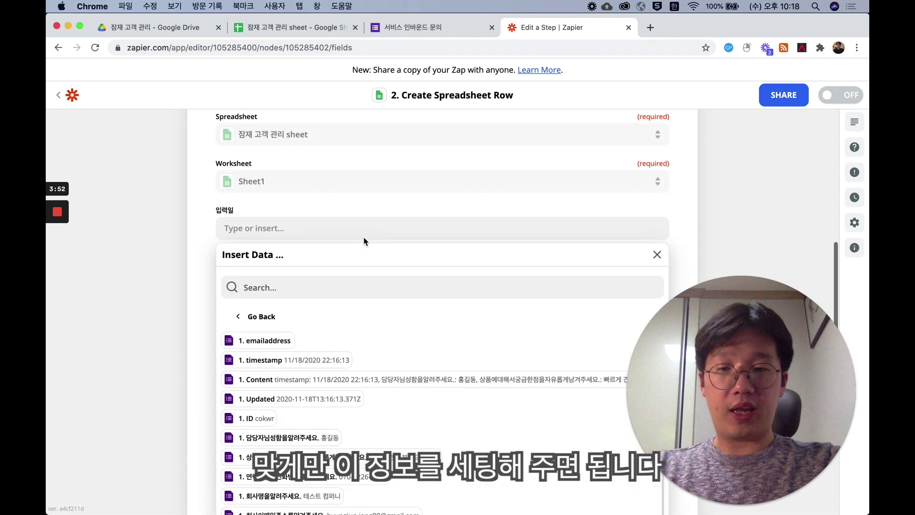
pyautogui.scroll(-5, 364, 236)
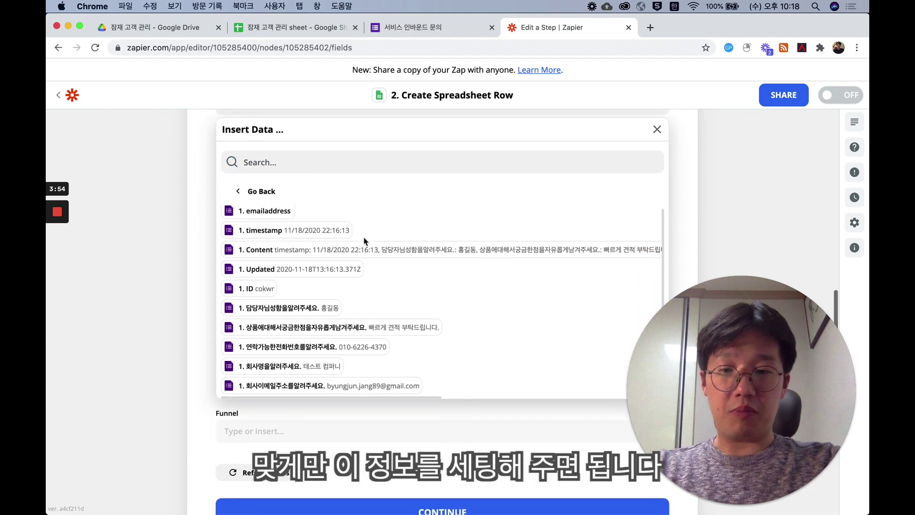
pyautogui.click(342, 224)
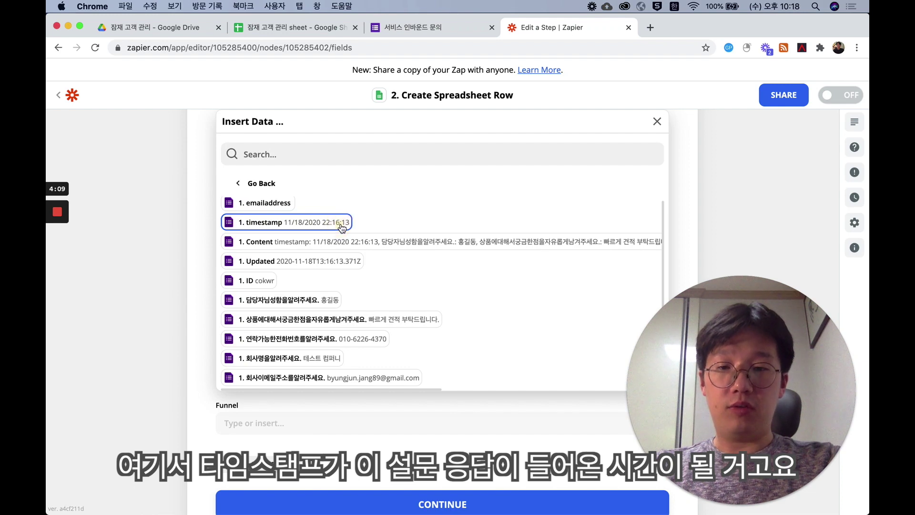
pyautogui.press('Tab')
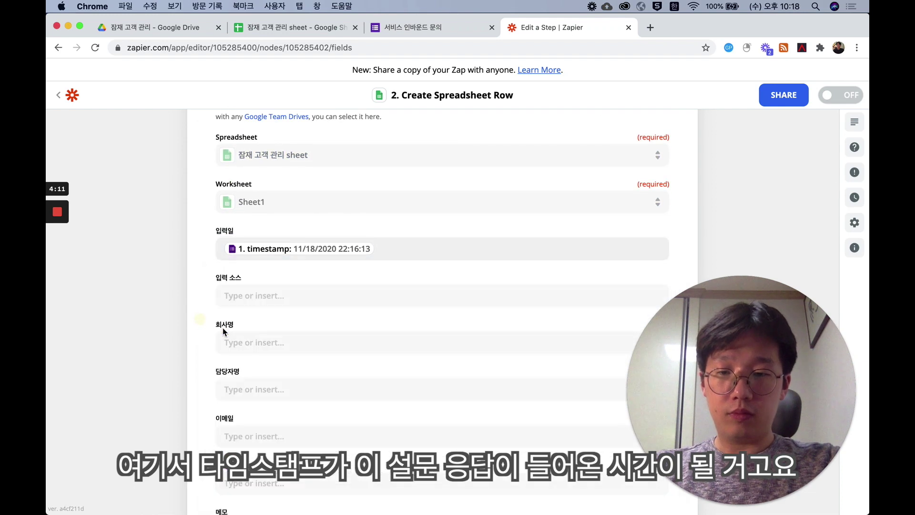
pyautogui.write('세')
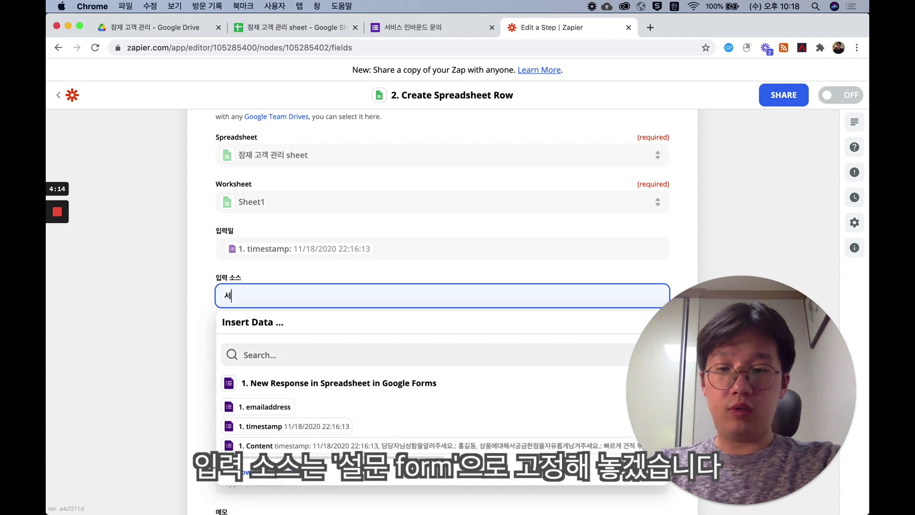
pyautogui.write('문 form')
pyautogui.click(210, 289)
pyautogui.scroll(-3, 217, 276)
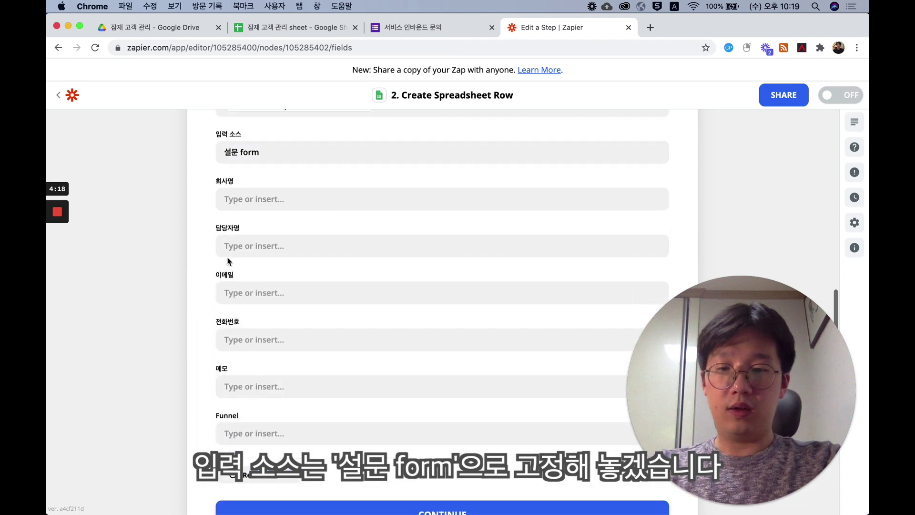
# - Map 회사명, 담당자명 and 이메일 to the form's company, contact name and email answers
pyautogui.click(224, 199)
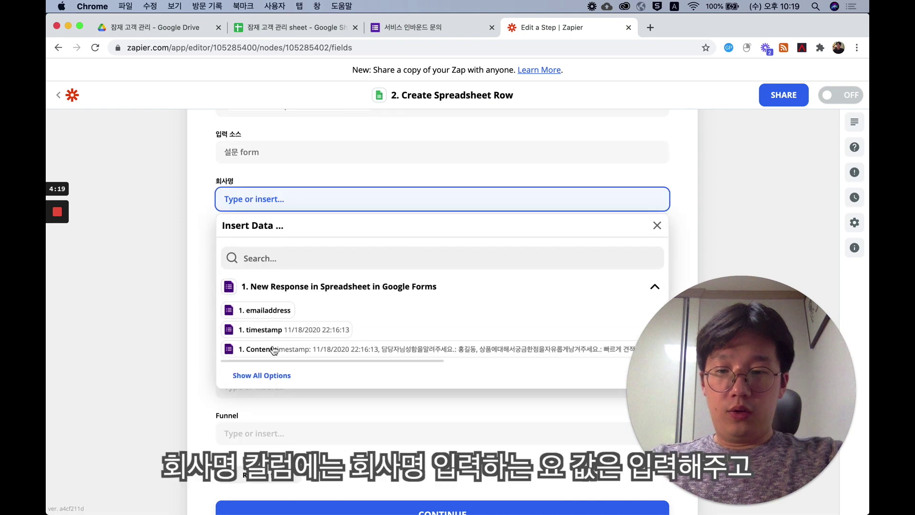
pyautogui.click(266, 374)
pyautogui.scroll(-1, 288, 419)
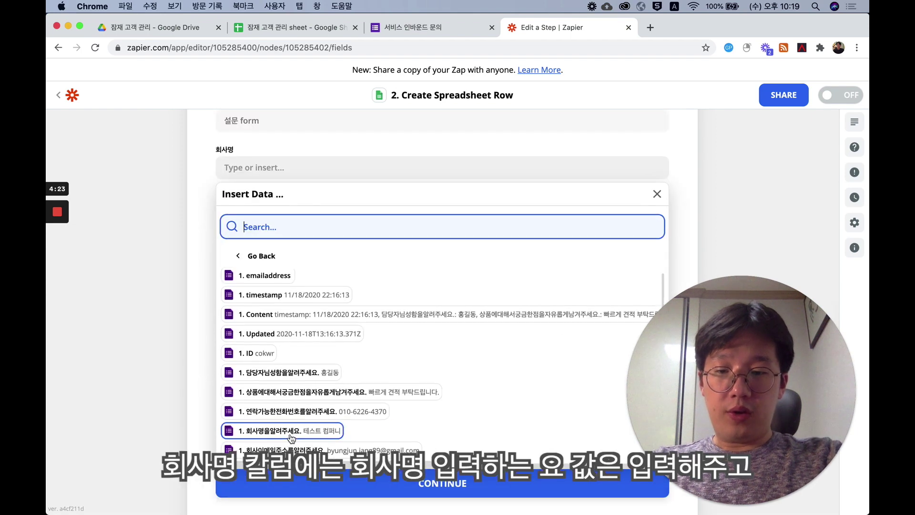
pyautogui.click(290, 431)
pyautogui.click(200, 236)
pyautogui.click(261, 219)
pyautogui.click(252, 388)
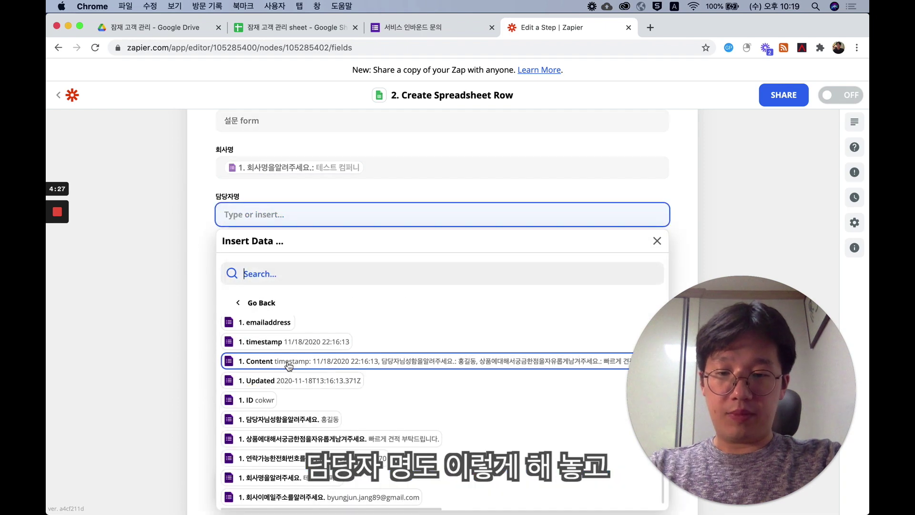
pyautogui.click(296, 420)
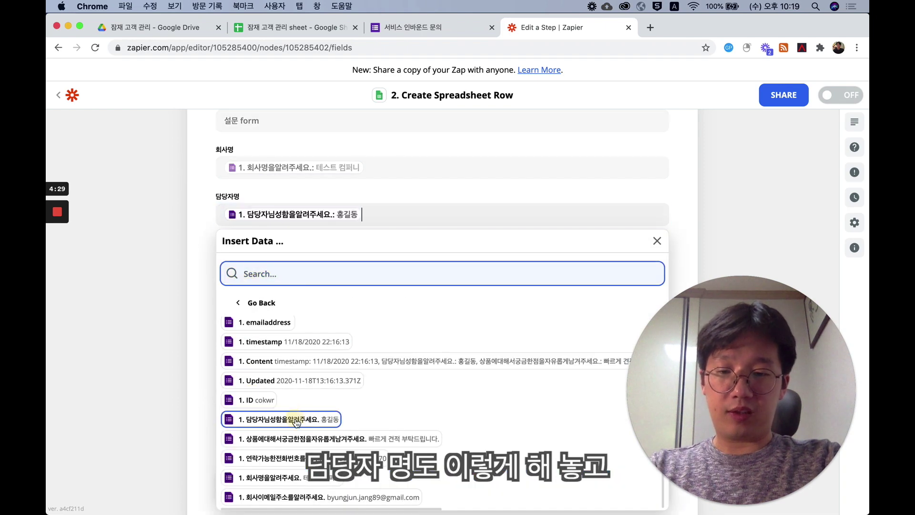
pyautogui.click(195, 304)
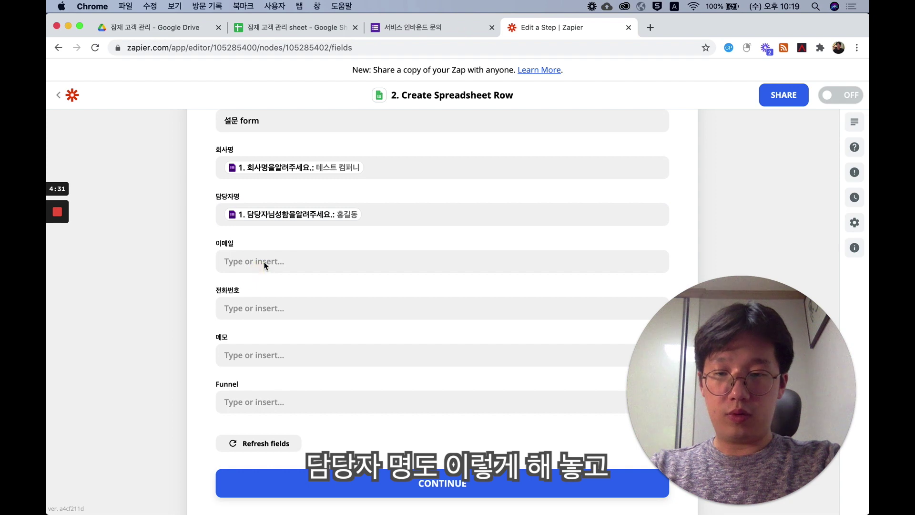
pyautogui.click(264, 262)
pyautogui.click(253, 435)
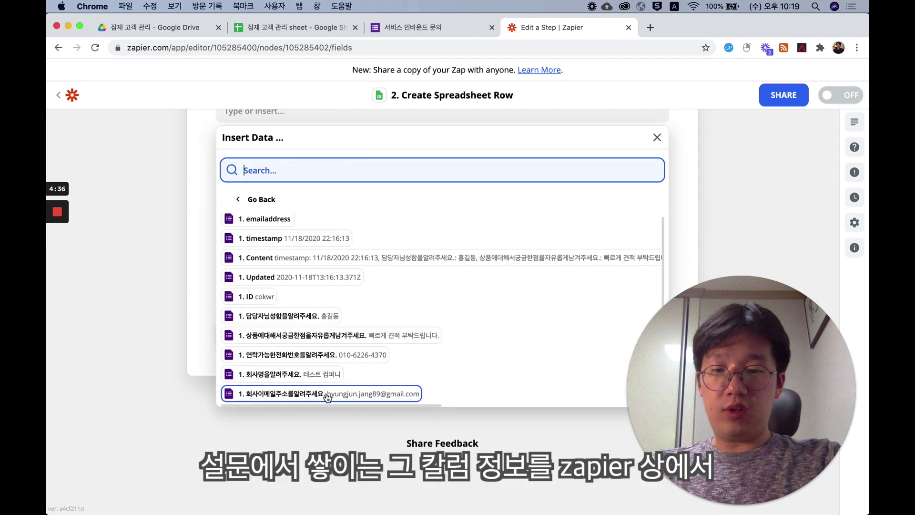
pyautogui.click(327, 393)
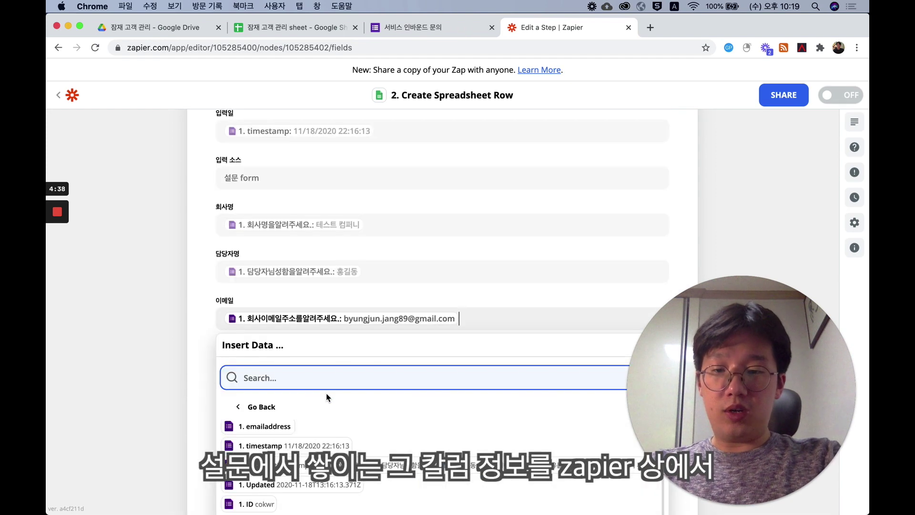
pyautogui.click(228, 331)
# - Map 전화번호 and 메모 to the phone and product question answers, then send a test row
pyautogui.scroll(-2, 228, 329)
pyautogui.click(229, 325)
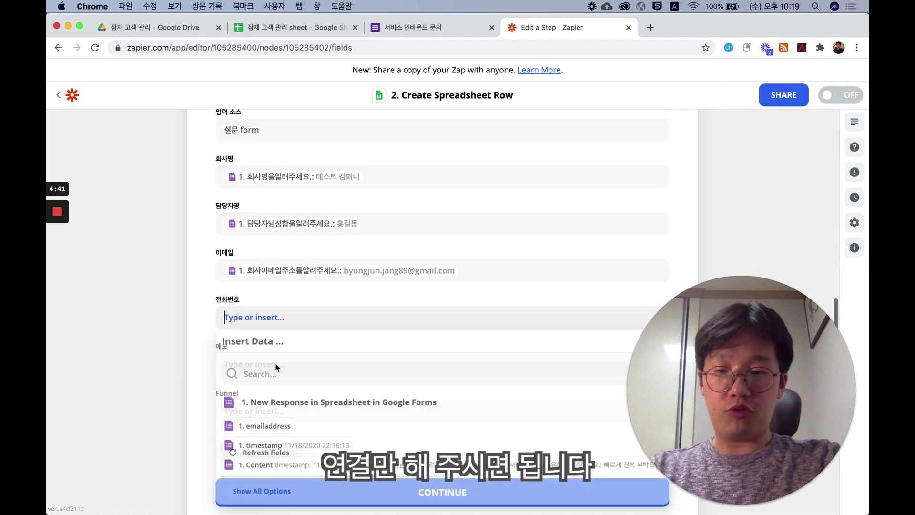
pyautogui.scroll(-2, 286, 406)
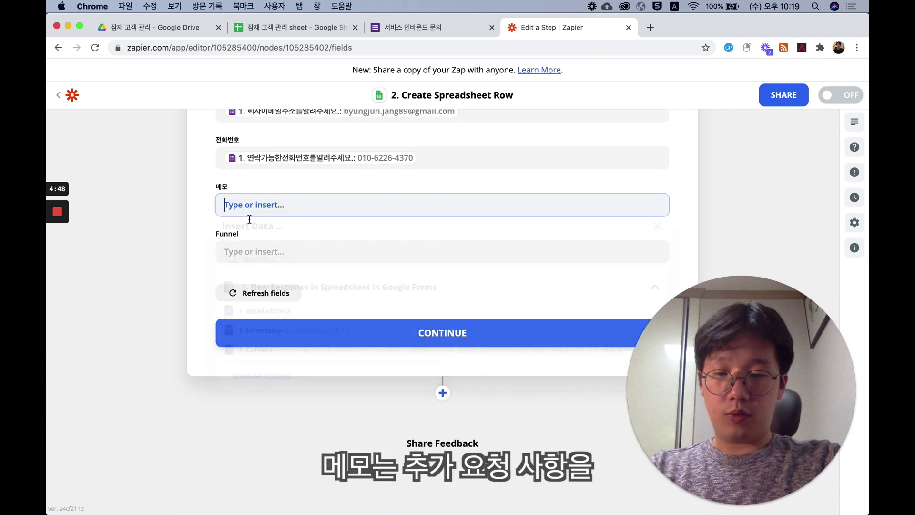
pyautogui.click(334, 210)
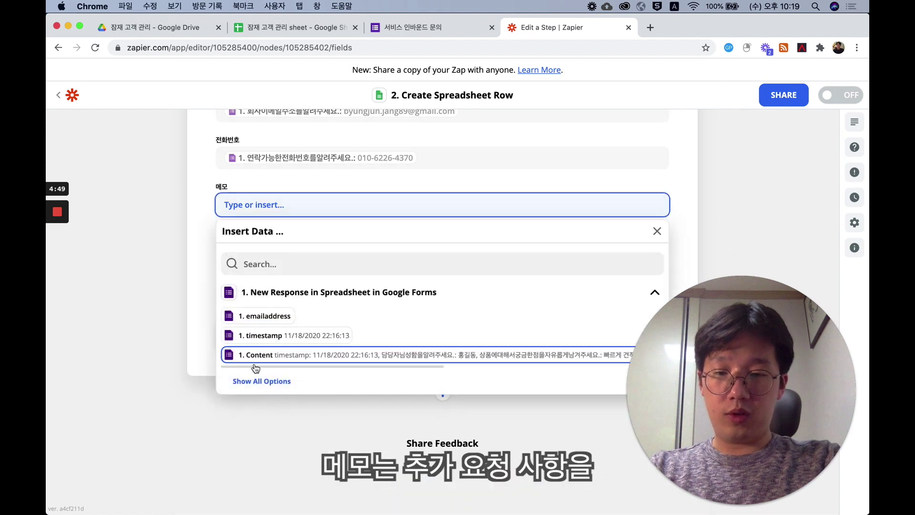
pyautogui.click(252, 379)
pyautogui.scroll(-1, 251, 378)
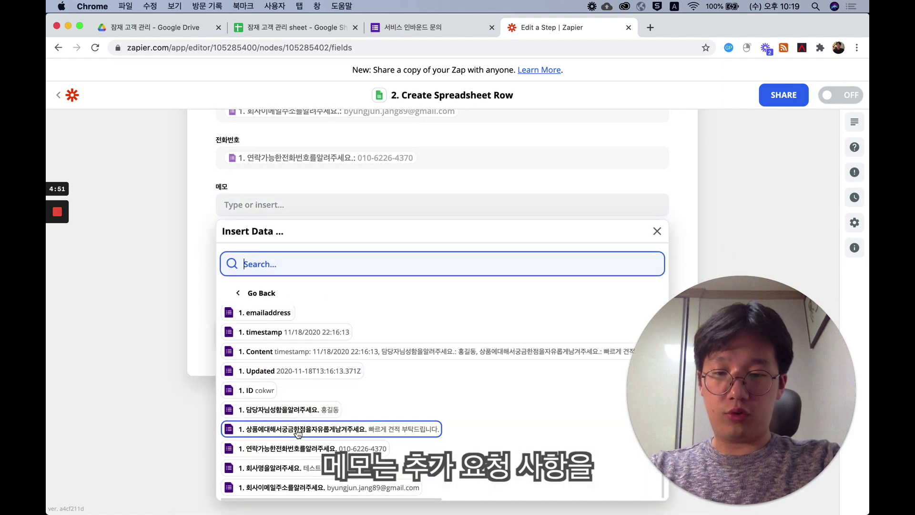
pyautogui.click(298, 429)
pyautogui.click(207, 286)
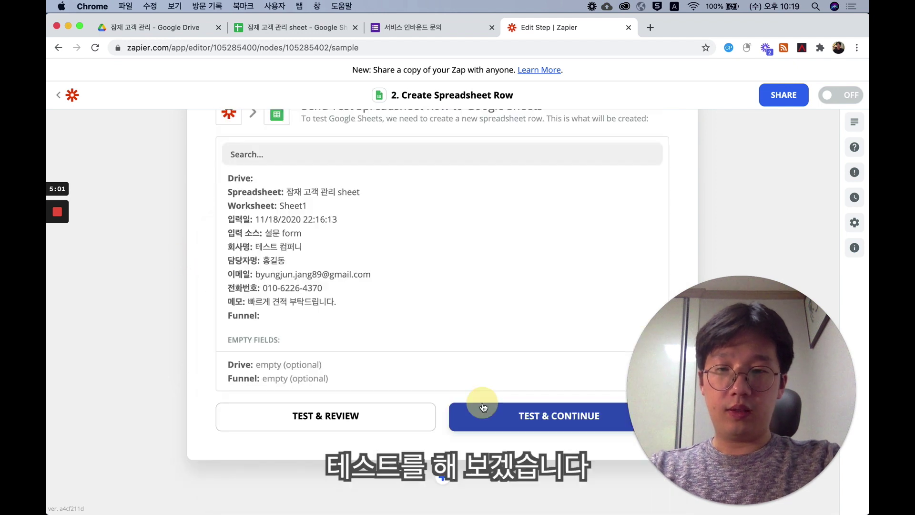
pyautogui.click(483, 406)
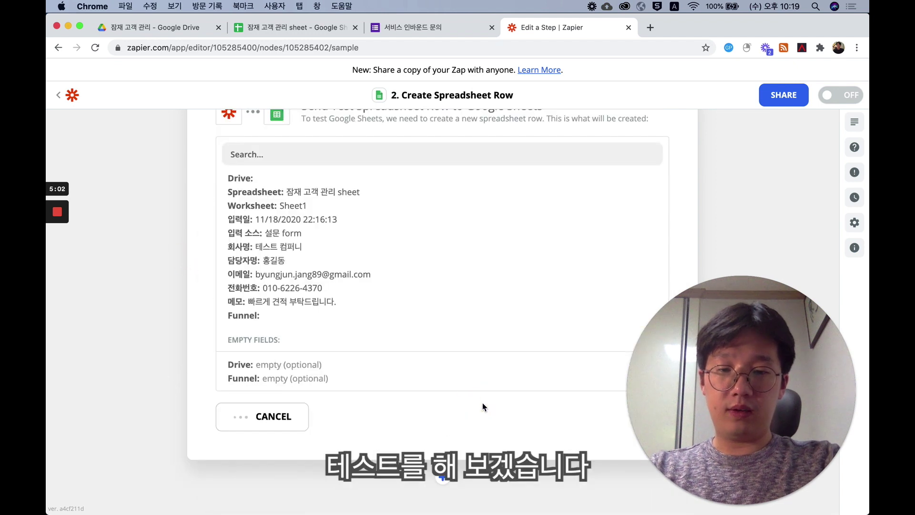
# - Switch to the 잠재 고객 관리 sheet to see the form test row in row 3
pyautogui.click(292, 30)
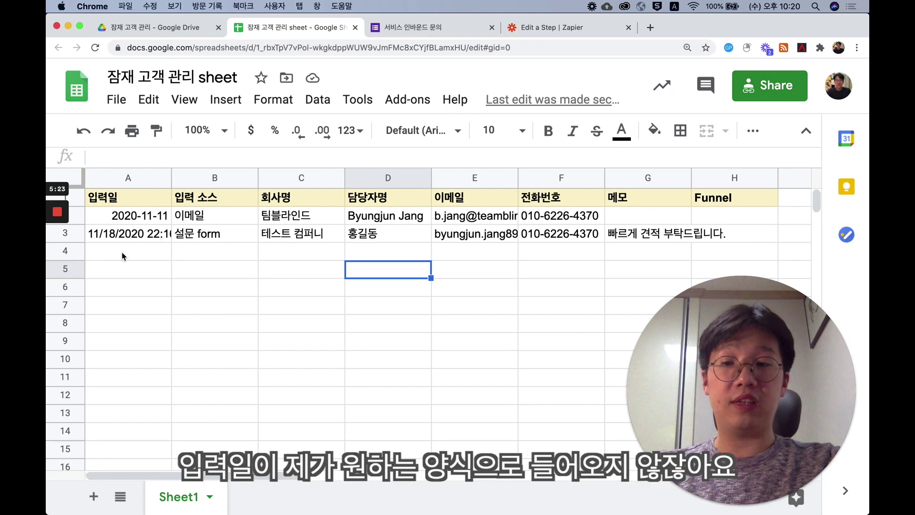
# - Go back to the Zapier editor and scroll up to the Trigger and Action cards
pyautogui.click(560, 30)
pyautogui.scroll(7, 388, 218)
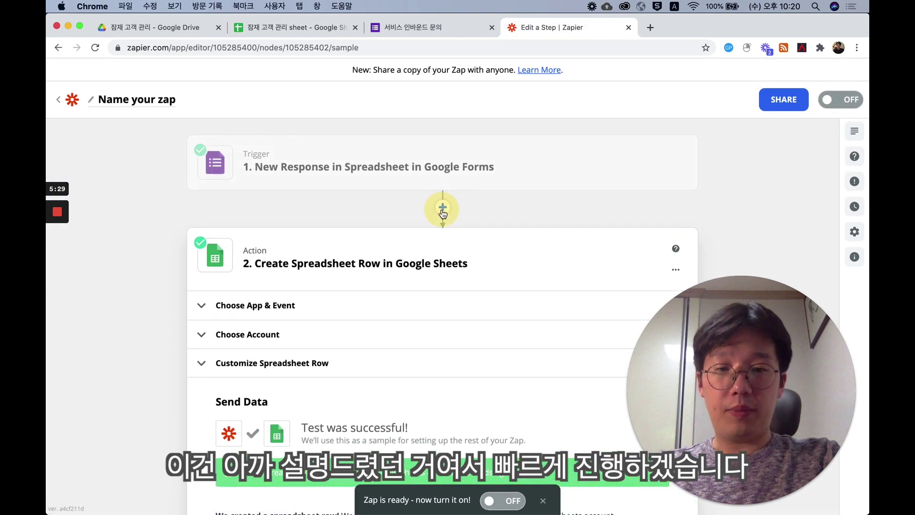
# - Insert a Formatter Date / Time step between trigger and action, verifying its 2020-11-18 output
pyautogui.click(443, 208)
pyautogui.click(593, 283)
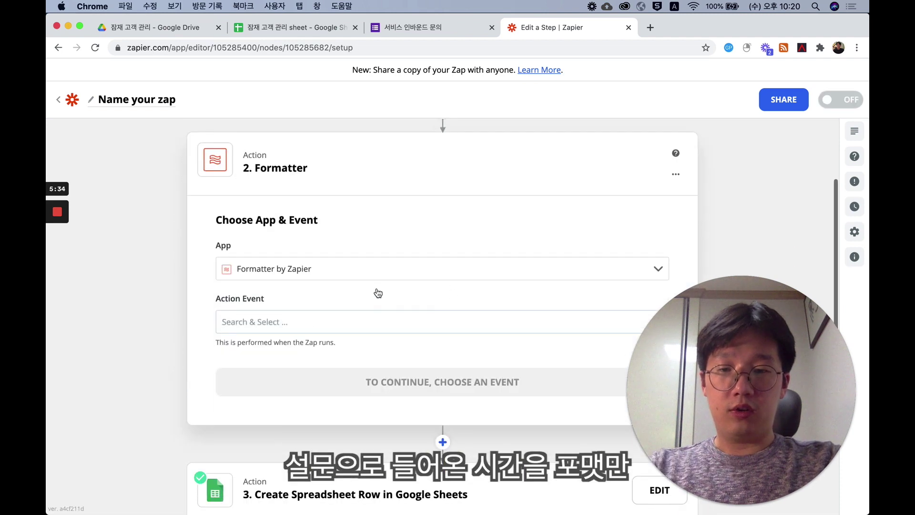
pyautogui.click(366, 315)
pyautogui.scroll(-4, 364, 363)
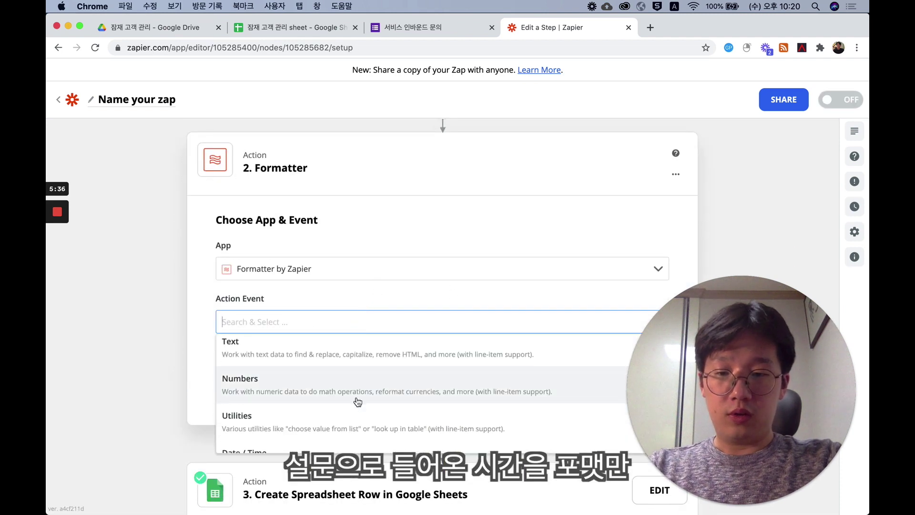
pyautogui.click(358, 401)
pyautogui.click(364, 334)
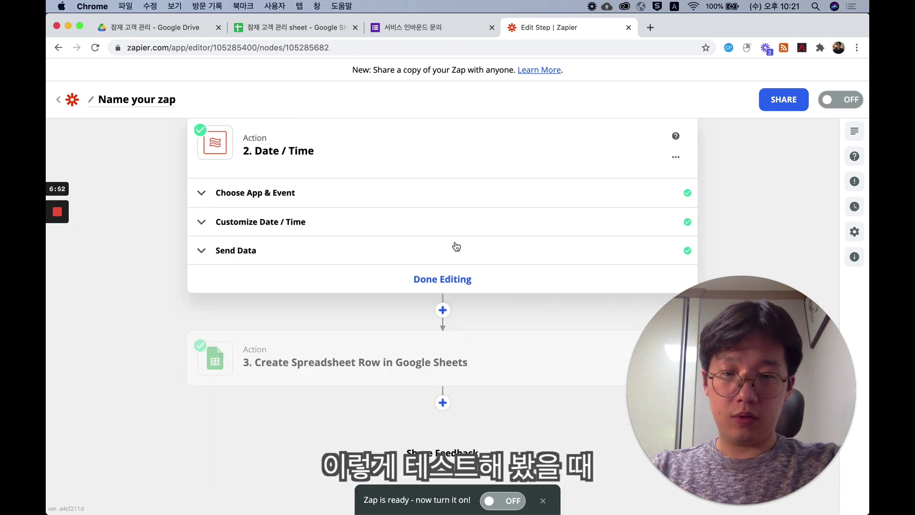
pyautogui.click(453, 253)
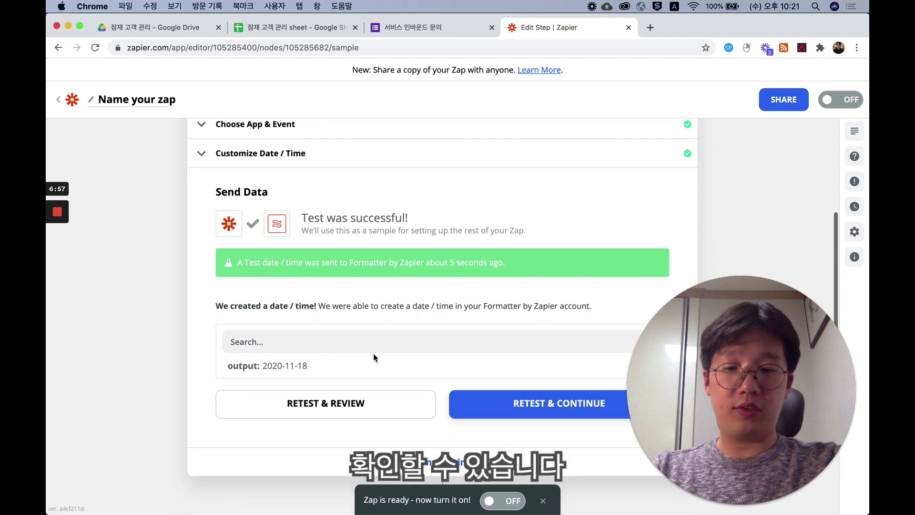
pyautogui.scroll(-3, 406, 395)
pyautogui.click(441, 425)
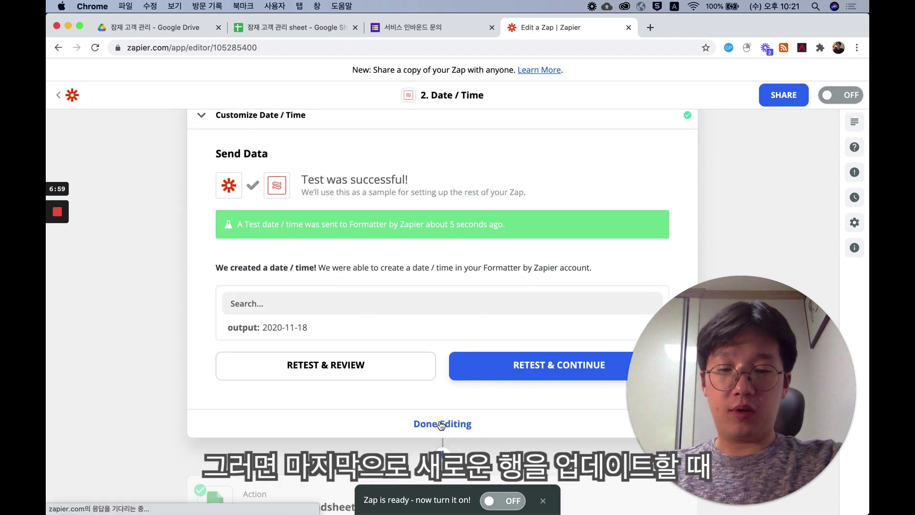
# - Replace the raw timestamp in the 입력일 row mapping with the formatted Date / Time output
pyautogui.click(391, 366)
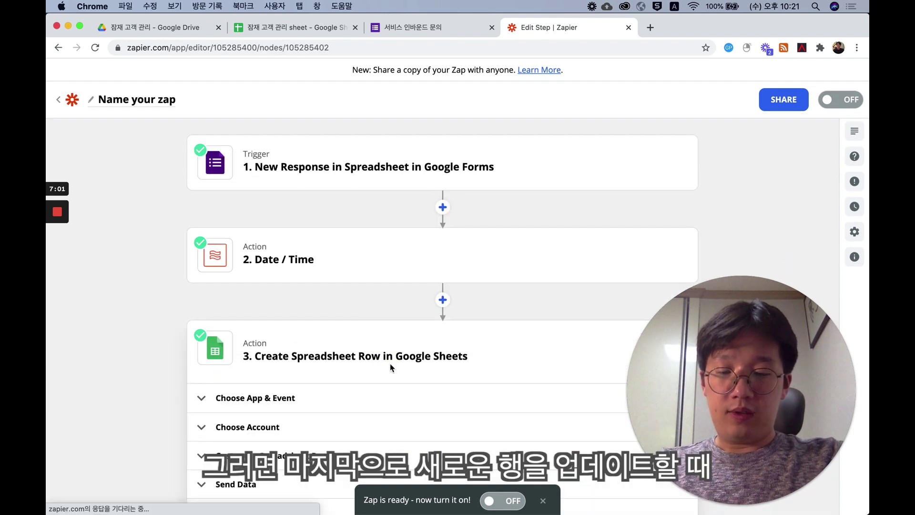
pyautogui.click(392, 307)
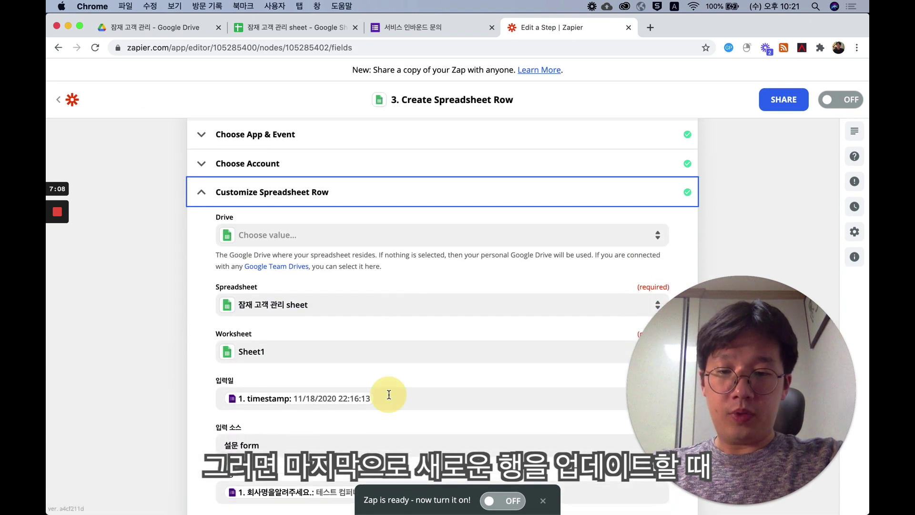
pyautogui.click(388, 396)
pyautogui.press('BackSpace')
pyautogui.scroll(-5, 384, 322)
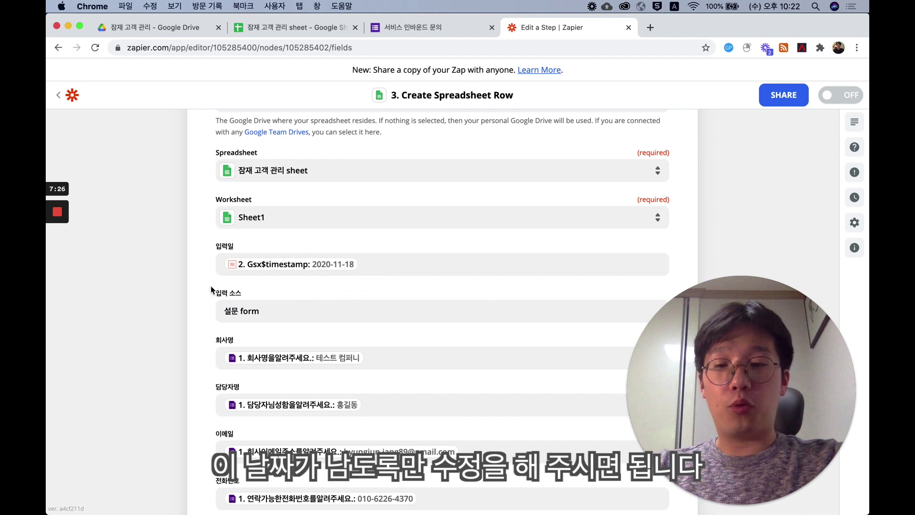
pyautogui.scroll(-10, 211, 285)
pyautogui.click(341, 365)
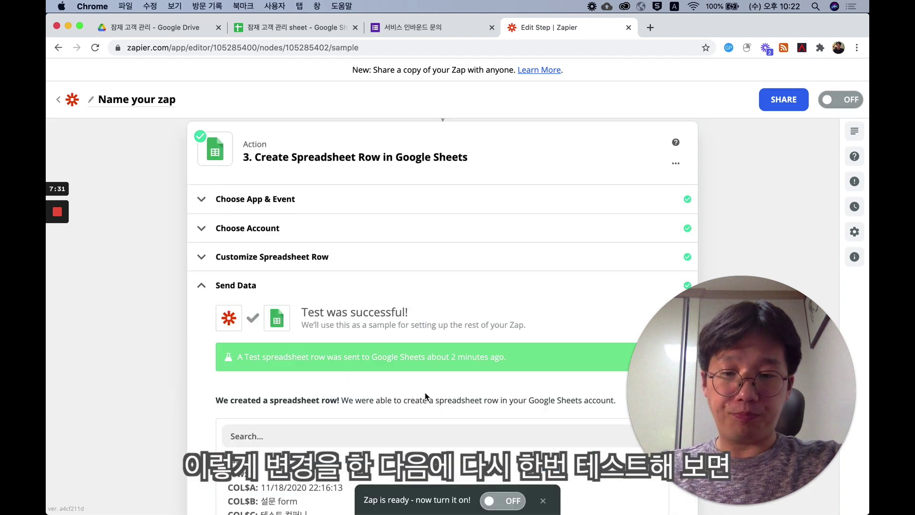
# - Retest the row action and check the customer sheet for the new 2020-11-18 row
pyautogui.scroll(-4, 422, 407)
pyautogui.click(379, 309)
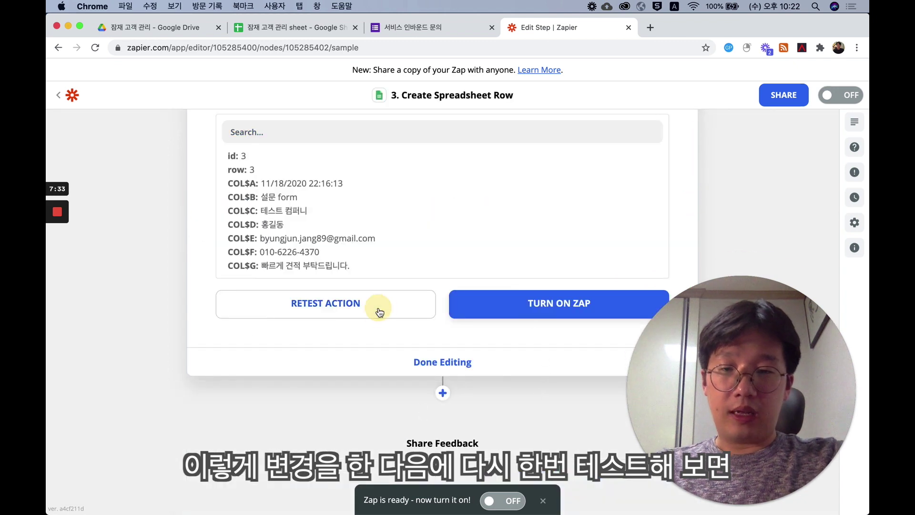
pyautogui.click(300, 30)
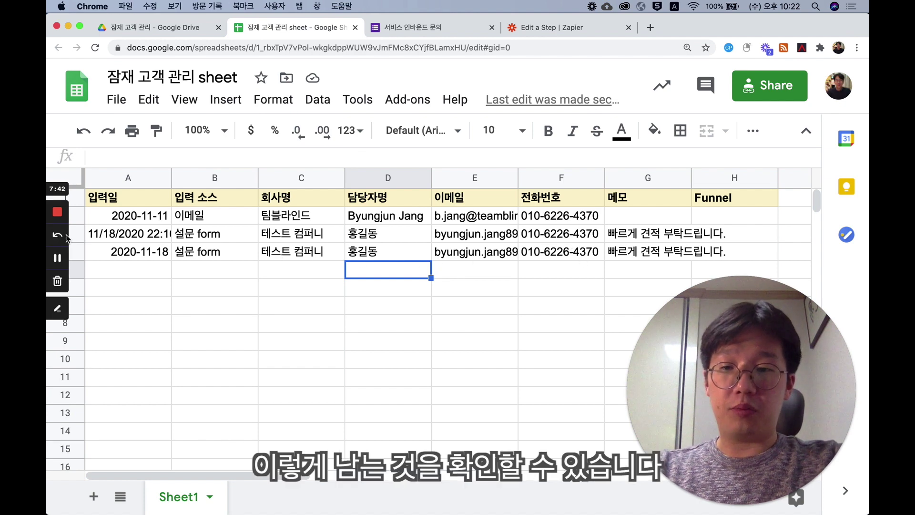
# - Delete row 3, which holds the long timestamp, then go to the Find Email extension page
pyautogui.rightClick(82, 237)
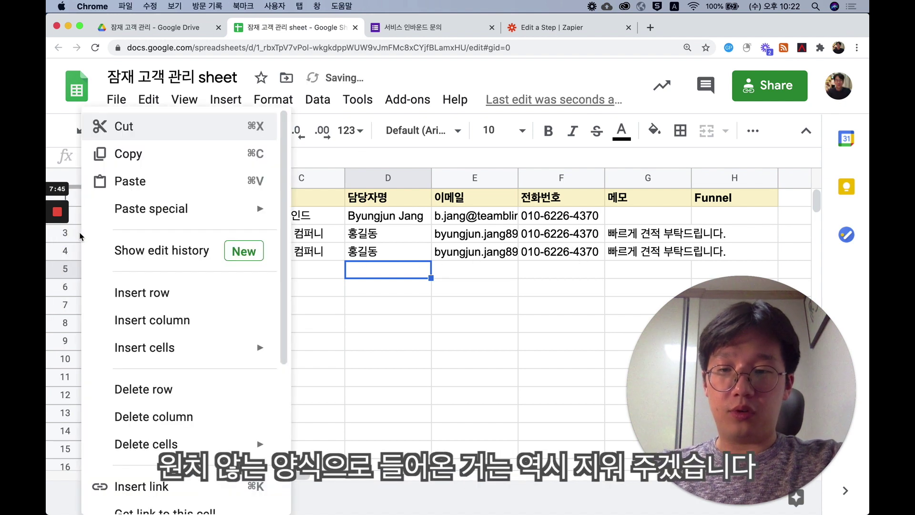
pyautogui.rightClick(73, 235)
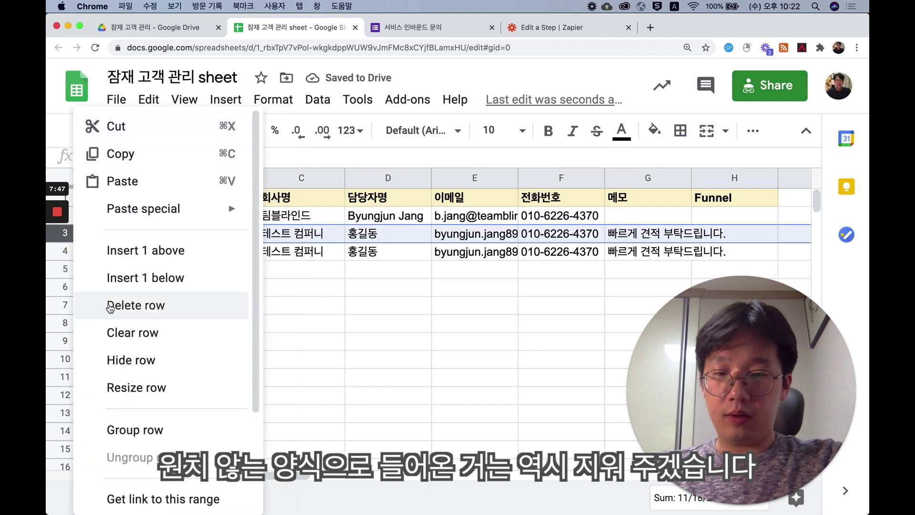
pyautogui.click(121, 307)
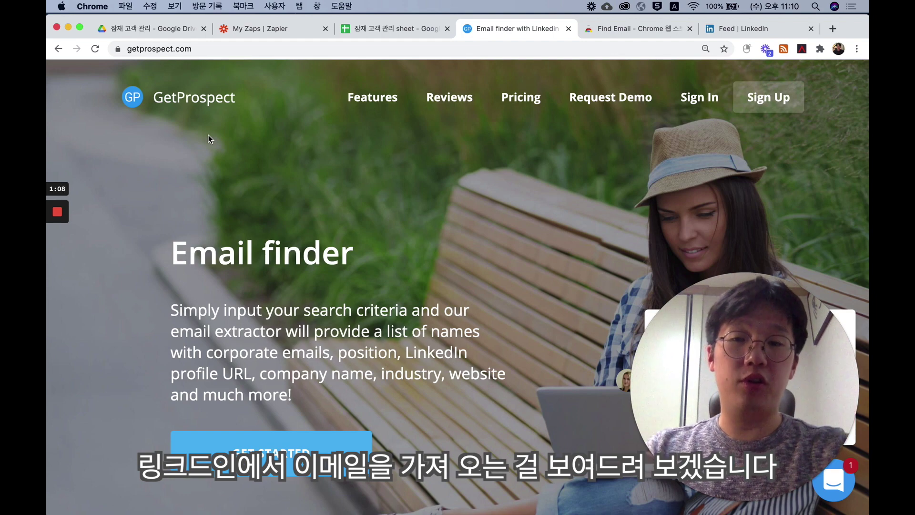
pyautogui.click(629, 30)
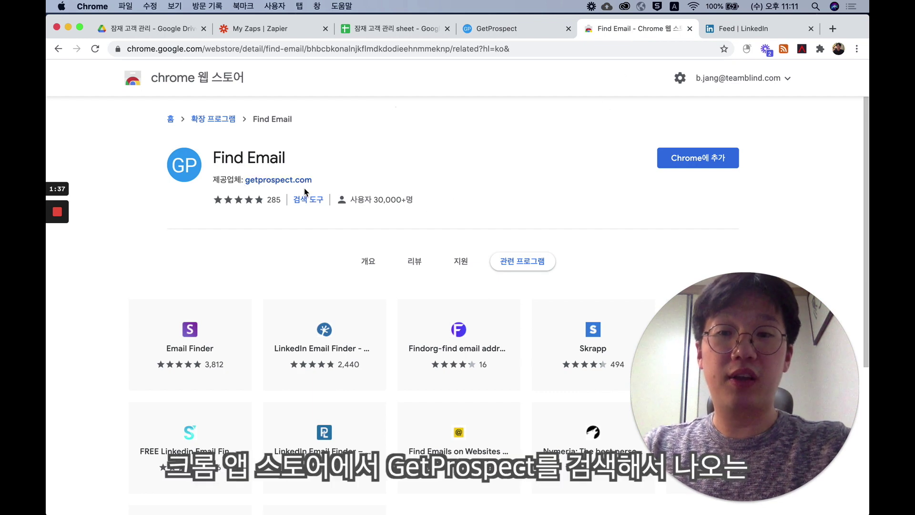
# - Install GetProspect's Find Email extension in Chrome, then go to the LinkedIn tab
pyautogui.click(716, 158)
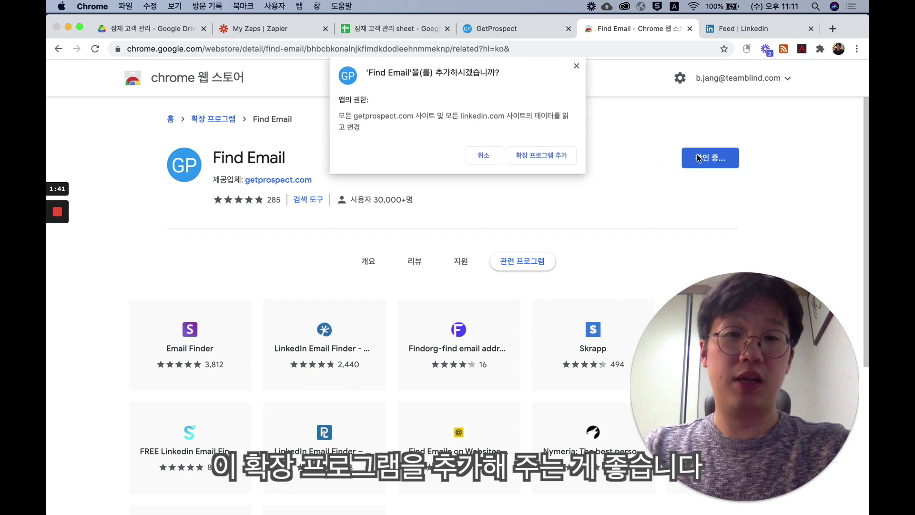
pyautogui.click(570, 156)
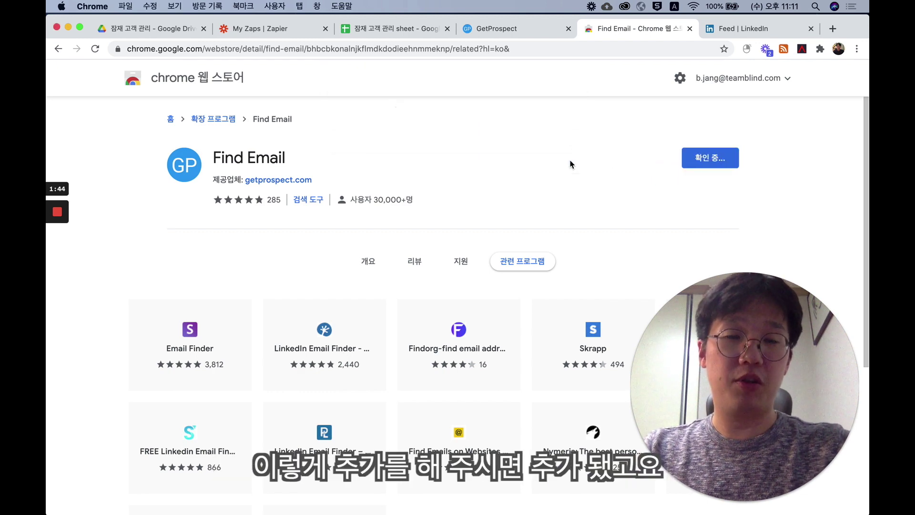
pyautogui.click(774, 31)
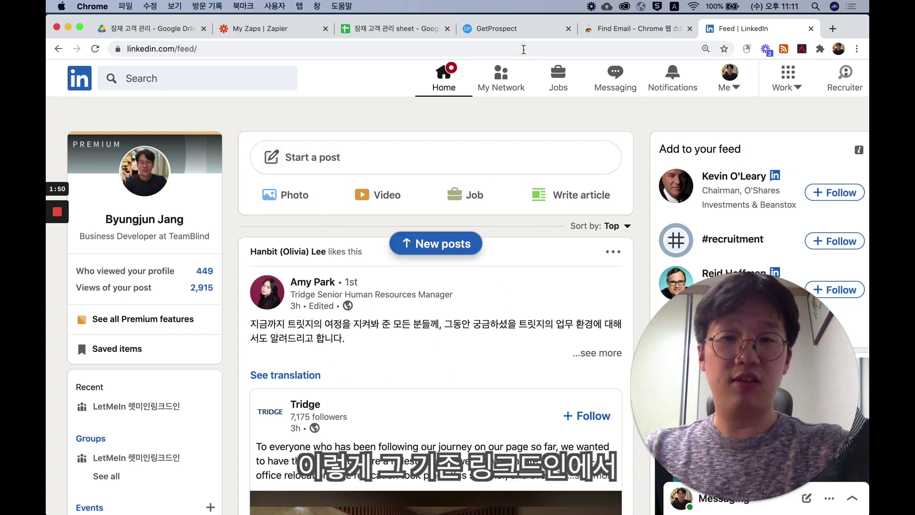
# - Reload LinkedIn, search for 'sales', and mark one sales profile to save as a prospect
pyautogui.click(524, 50)
pyautogui.press('Return')
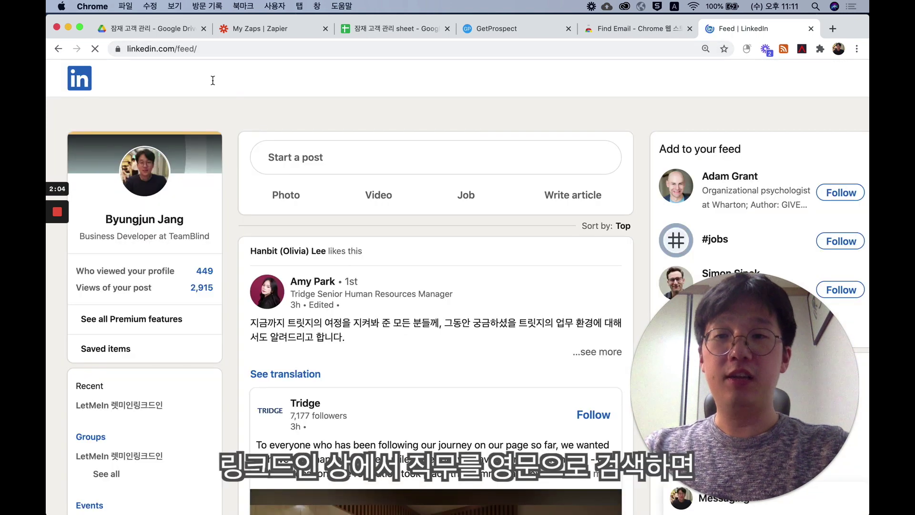
pyautogui.click(213, 79)
pyautogui.write('sales')
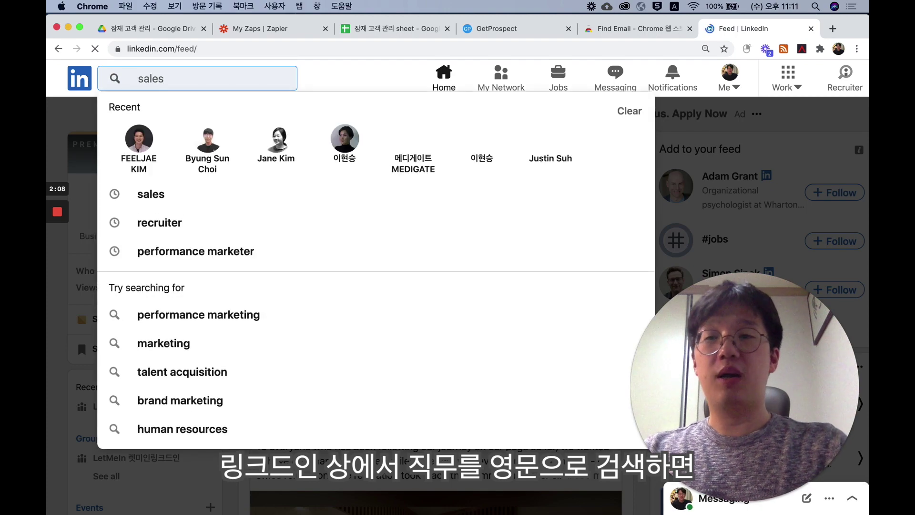
pyautogui.press('Return')
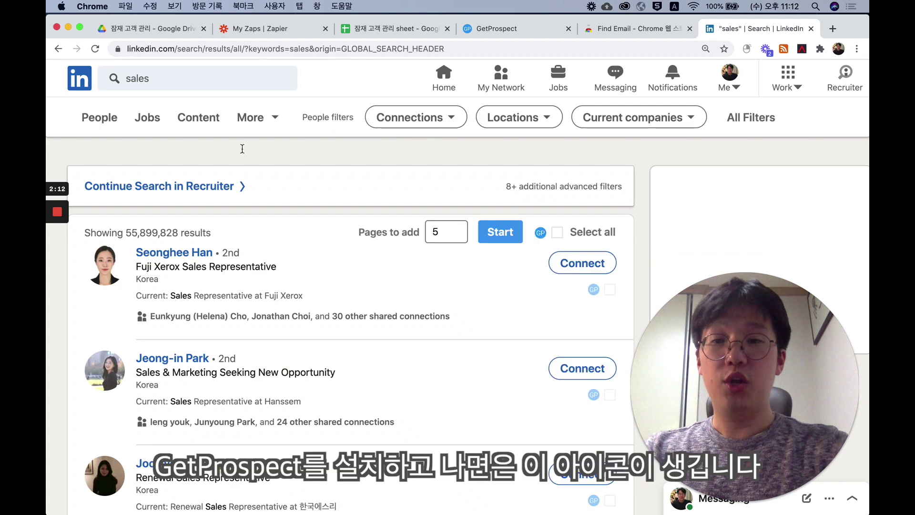
pyautogui.scroll(-1, 313, 263)
pyautogui.scroll(-1, 313, 264)
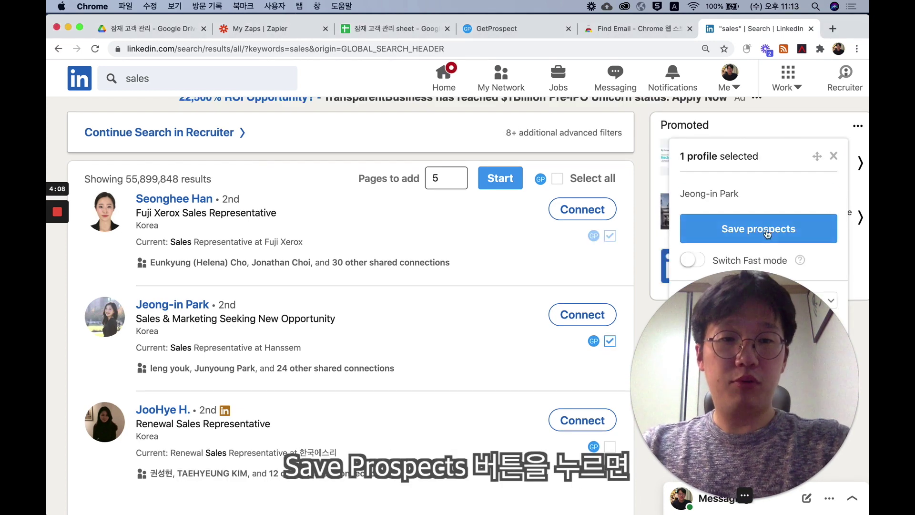
pyautogui.click(765, 230)
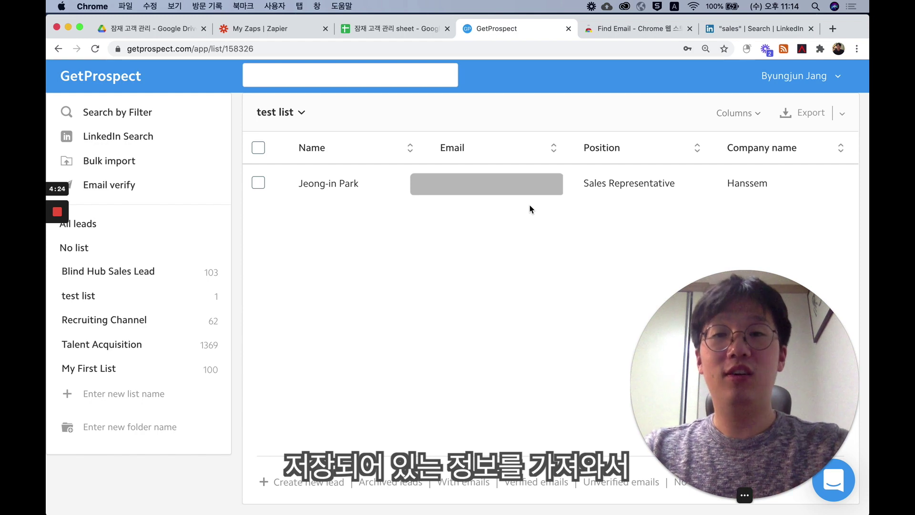
# - Go back through the spreadsheet tab to the My Zaps list in Zapier
pyautogui.click(401, 30)
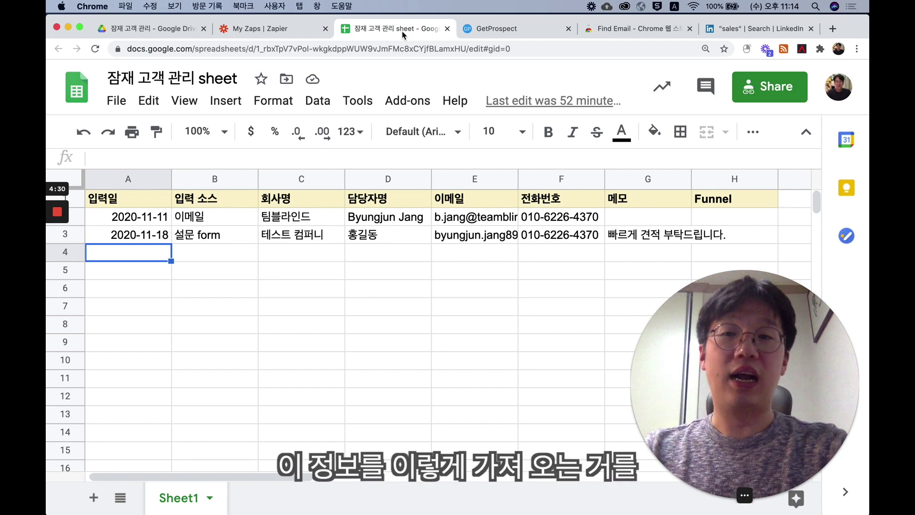
pyautogui.click(258, 29)
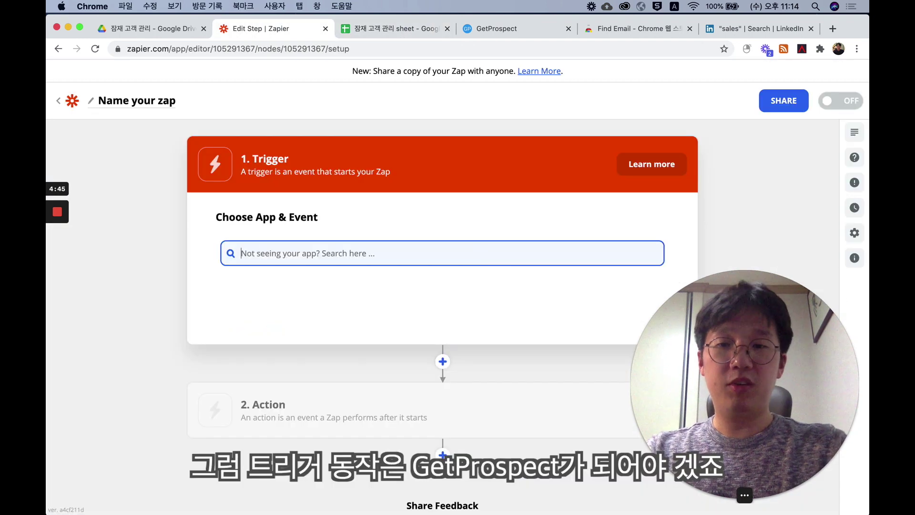
# - Set the trigger to GetProspect's New Imported Lead event
pyautogui.write('g')
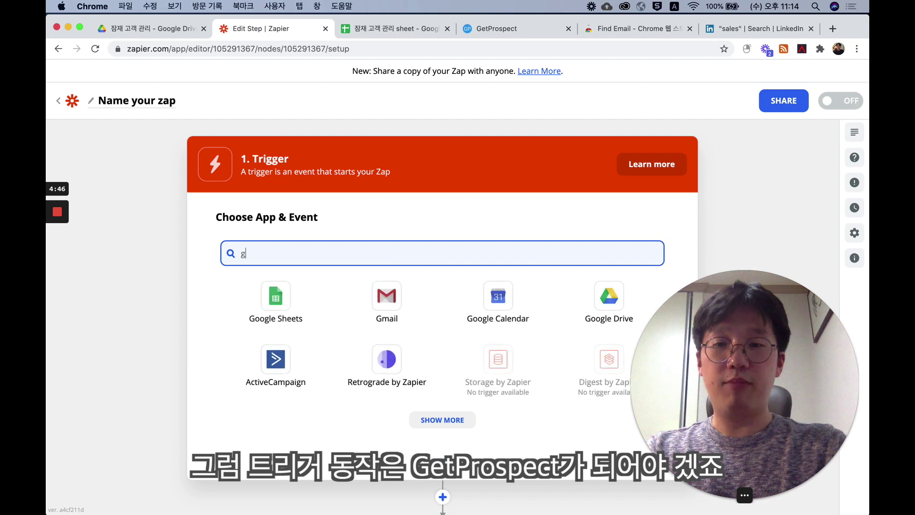
pyautogui.write('etpro')
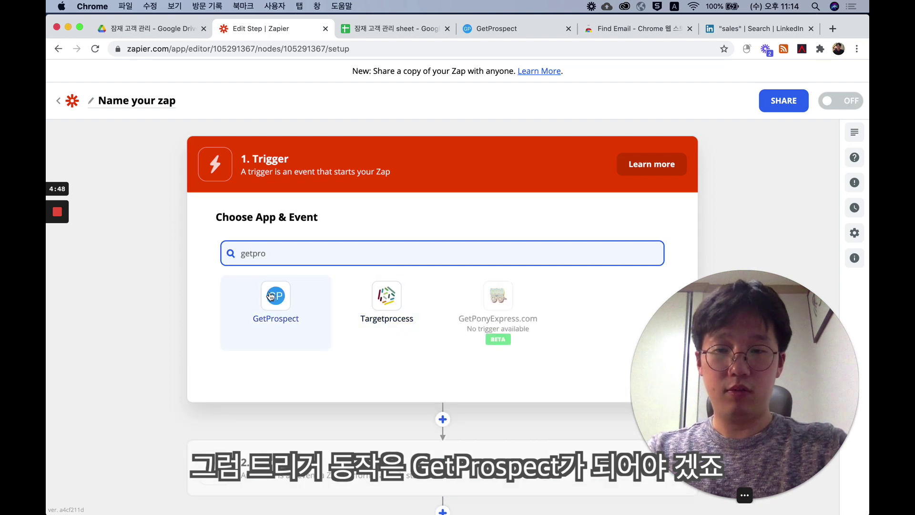
pyautogui.click(271, 296)
pyautogui.click(279, 328)
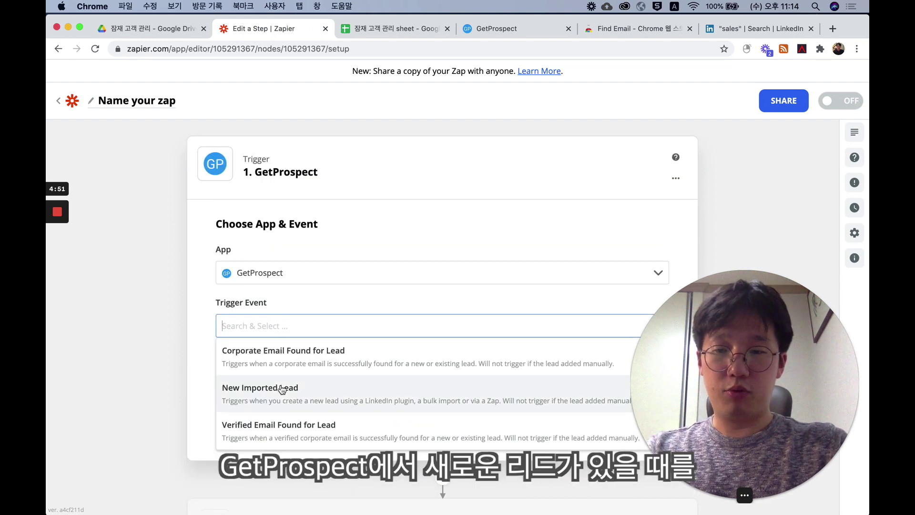
pyautogui.click(282, 386)
pyautogui.click(305, 387)
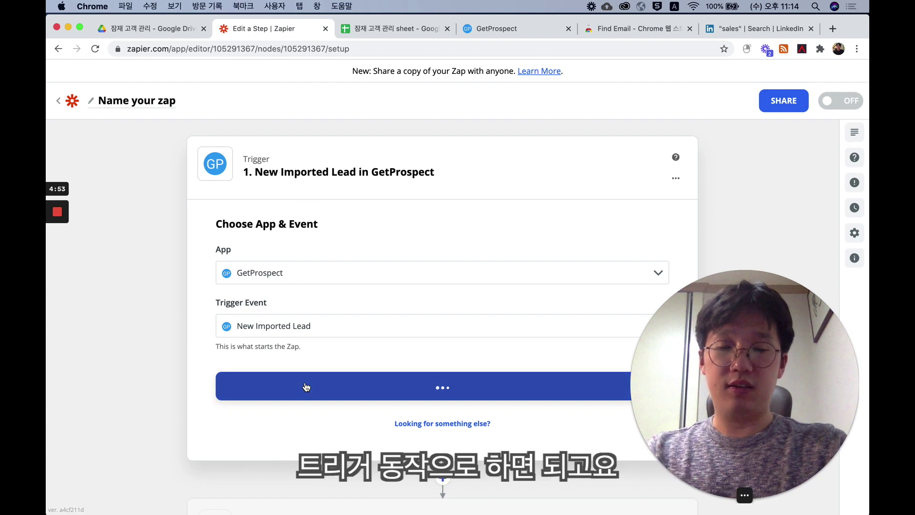
# - Connect the GetProspect account, test the trigger, and accept the sample lead
pyautogui.click(357, 304)
pyautogui.click(350, 331)
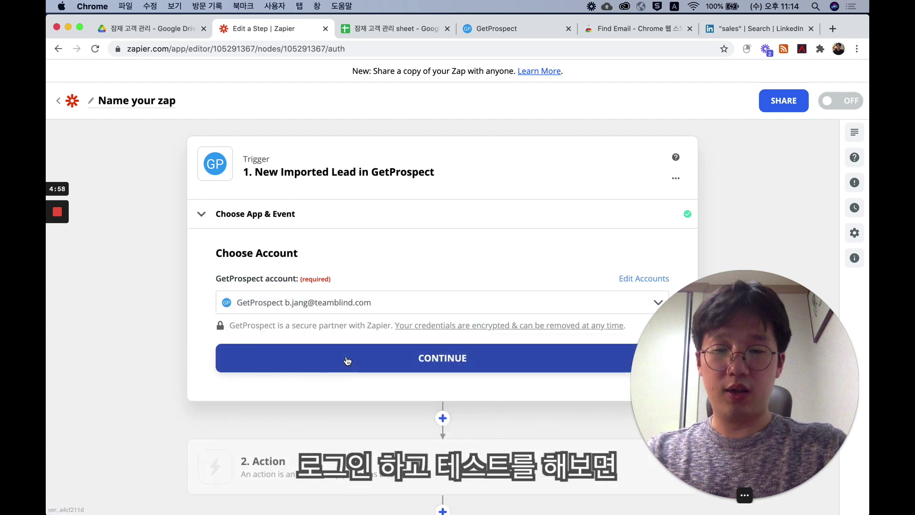
pyautogui.click(347, 361)
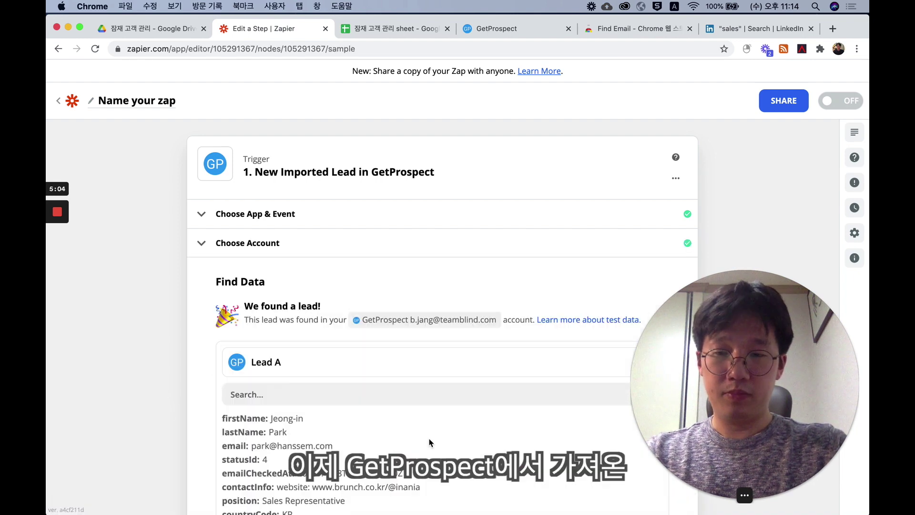
pyautogui.scroll(-5, 152, 376)
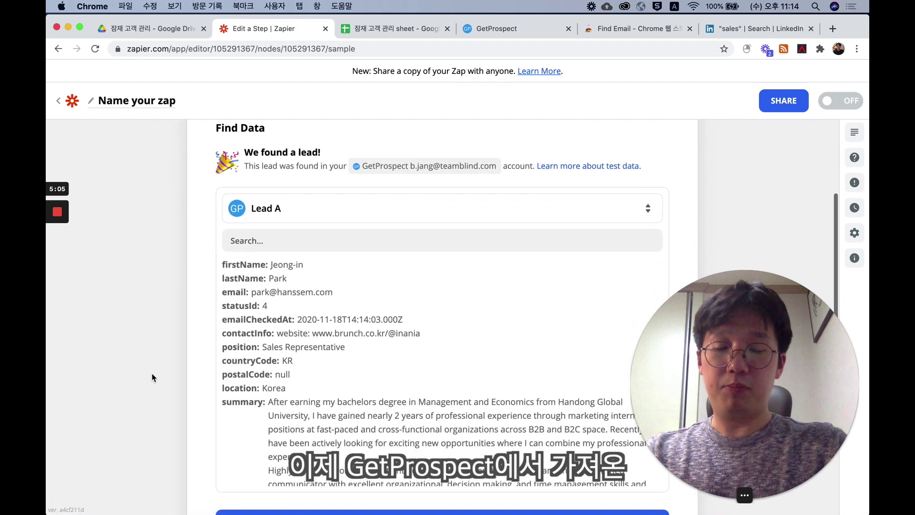
pyautogui.scroll(-2, 151, 333)
pyautogui.scroll(-1, 151, 321)
pyautogui.click(298, 390)
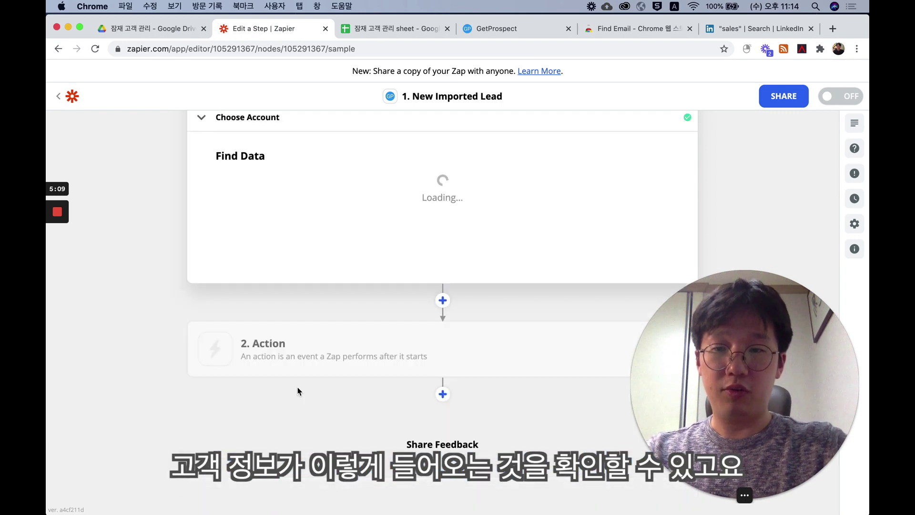
# - Make the action Google Sheets Create Spreadsheet Row and select the Google Sheets account
pyautogui.click(316, 377)
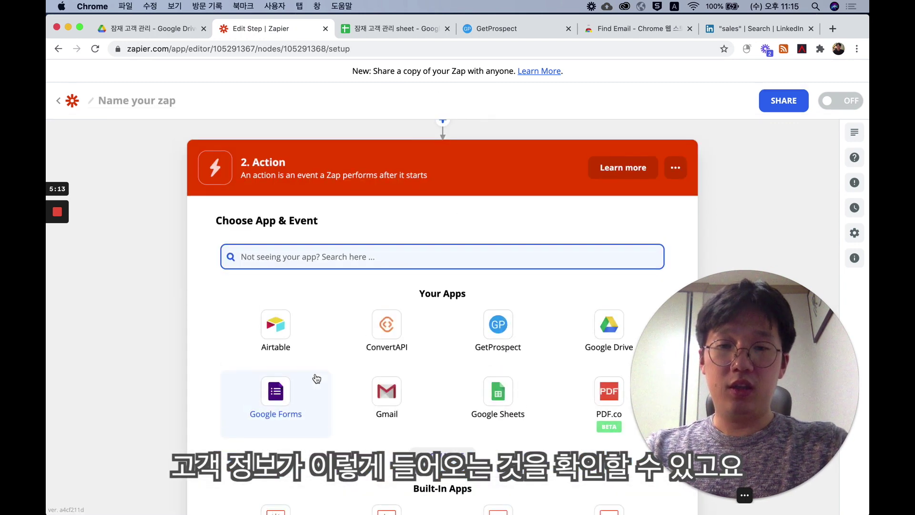
pyautogui.click(494, 399)
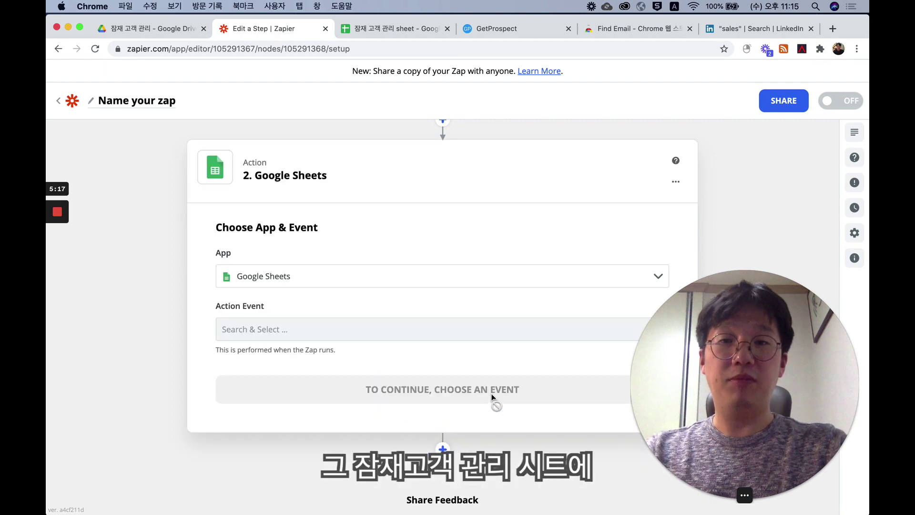
pyautogui.click(485, 329)
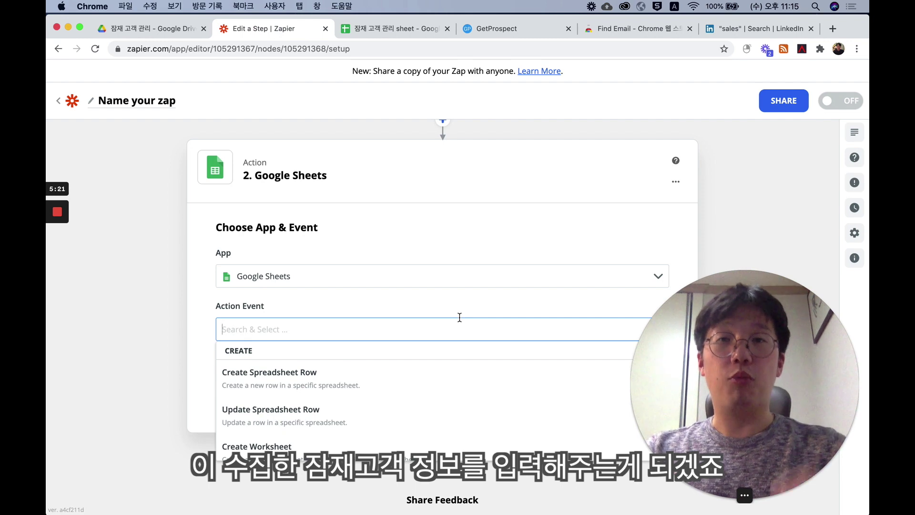
pyautogui.click(463, 320)
pyautogui.click(442, 334)
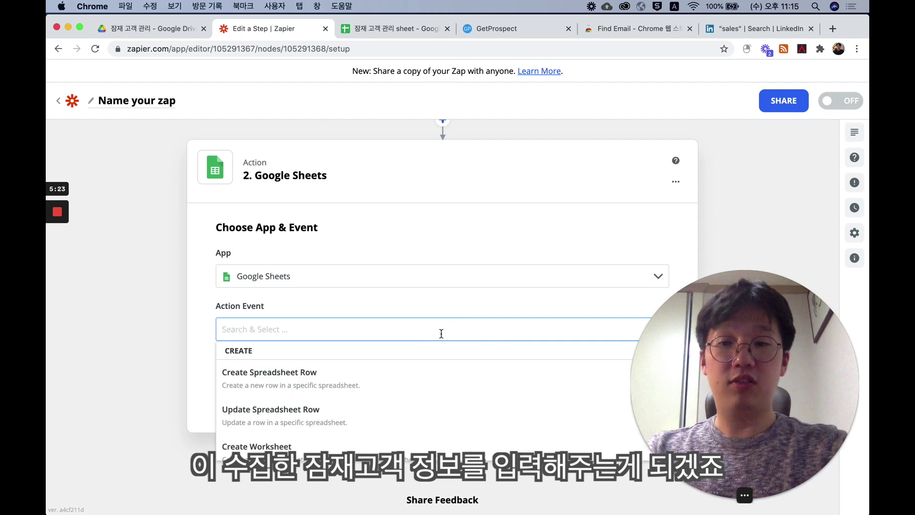
pyautogui.click(411, 374)
pyautogui.click(401, 392)
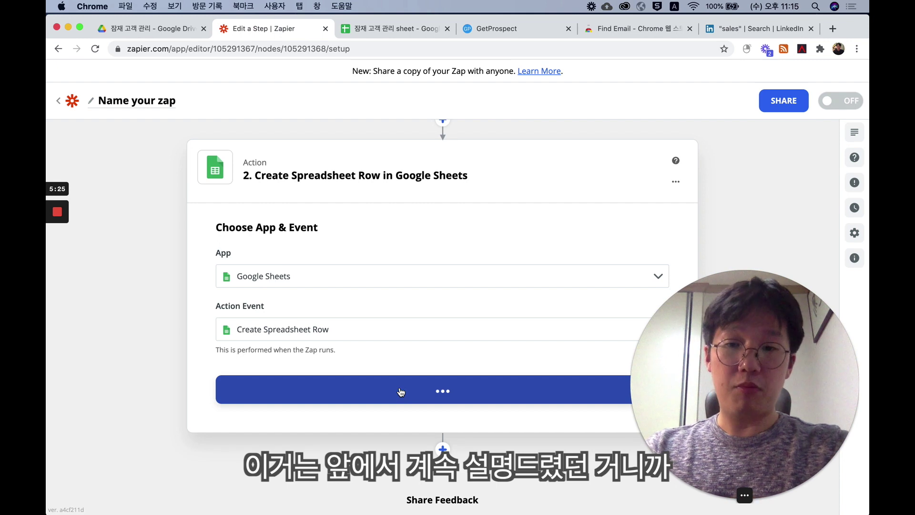
pyautogui.click(394, 302)
pyautogui.click(378, 328)
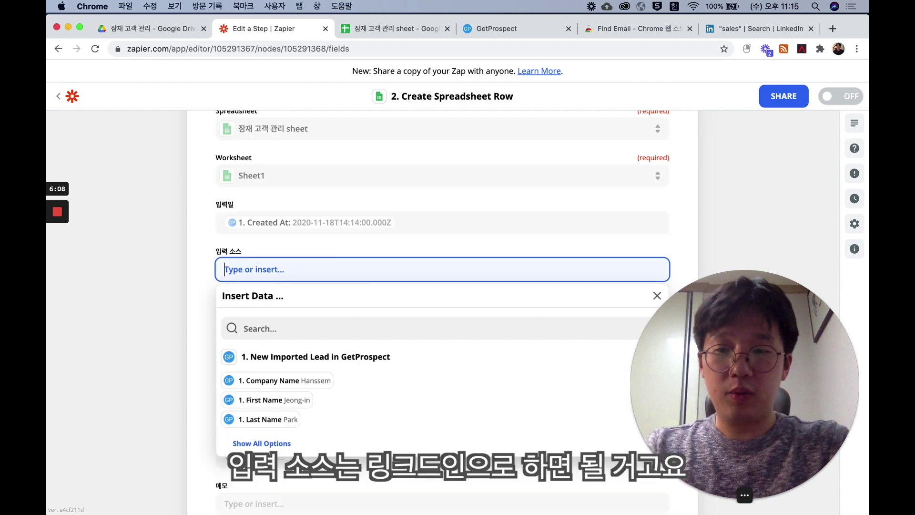
# - Set the source column to 링크드인 and map the lead's company name into 회사명
pyautogui.write('리')
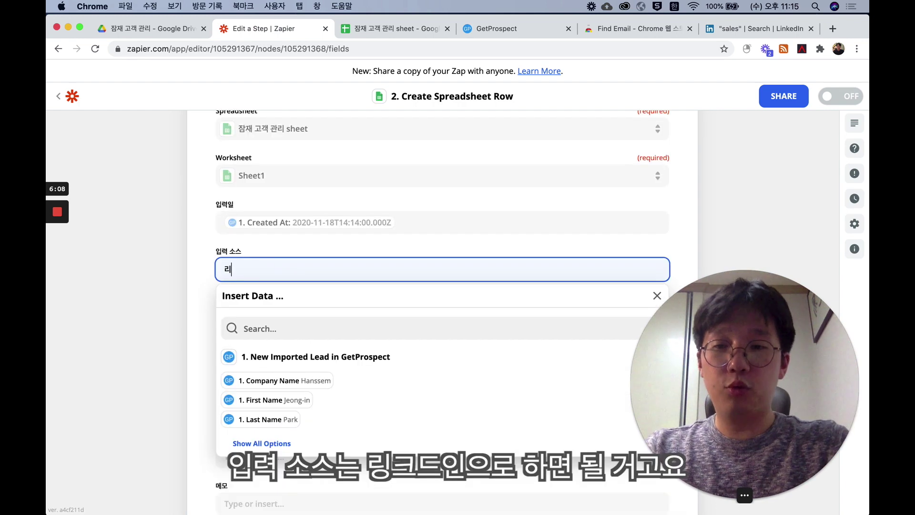
pyautogui.click(149, 278)
pyautogui.click(238, 315)
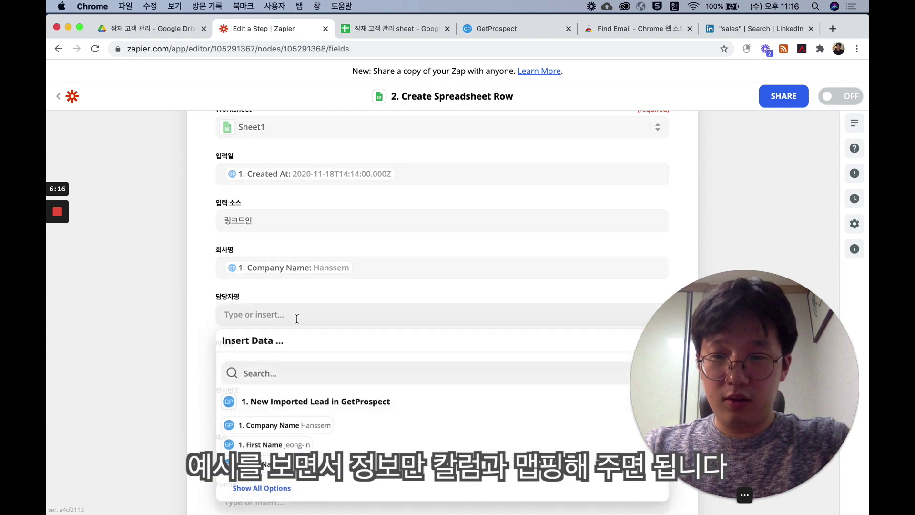
# - Put the lead's LinkedIn URL into the 메모 column and save the mapping
pyautogui.click(267, 488)
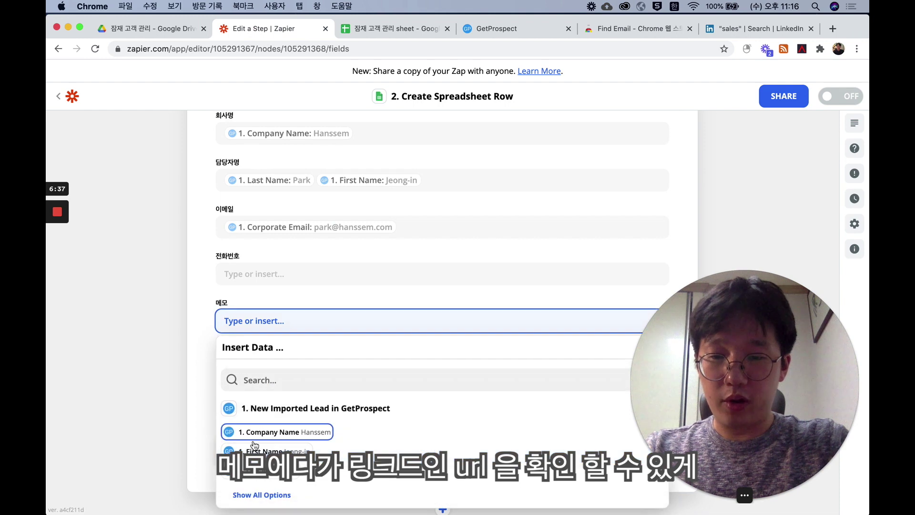
pyautogui.click(262, 492)
pyautogui.scroll(-2, 286, 467)
pyautogui.scroll(-2, 311, 457)
pyautogui.scroll(1, 310, 458)
pyautogui.click(310, 441)
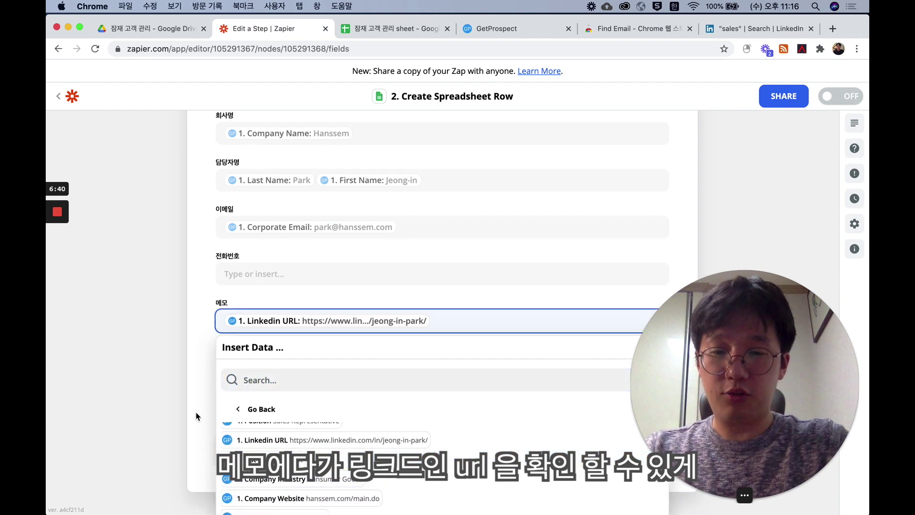
pyautogui.click(196, 416)
pyautogui.click(277, 447)
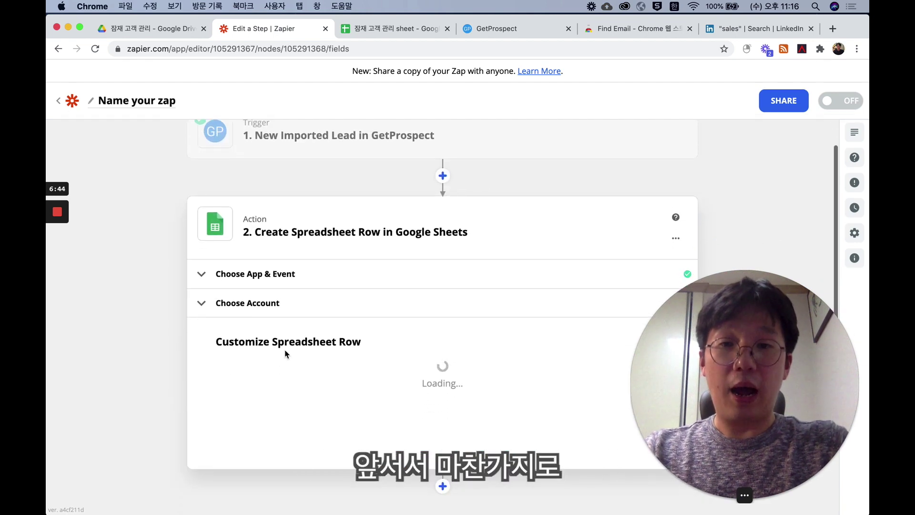
# - Insert a Formatter Date / Time step before the Sheets action and test the YYYY-MM-DD conversion
pyautogui.scroll(-1, 285, 354)
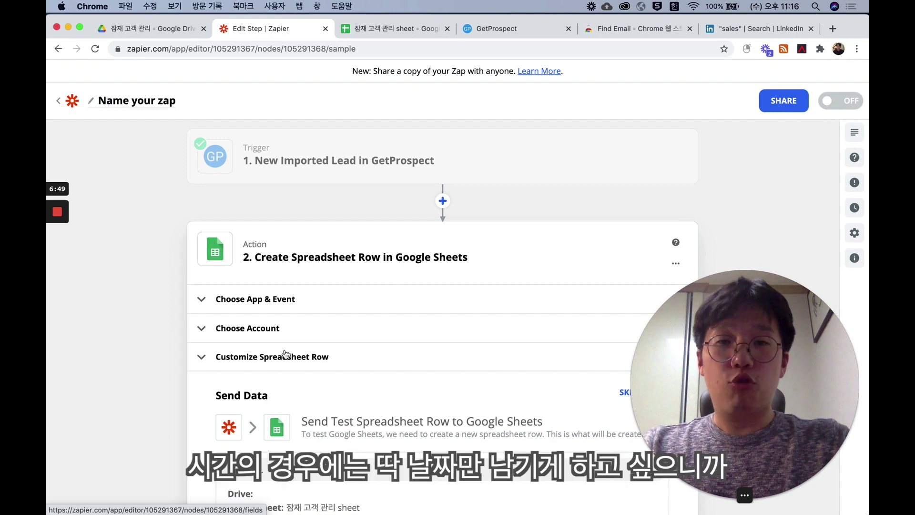
pyautogui.click(443, 201)
pyautogui.click(625, 278)
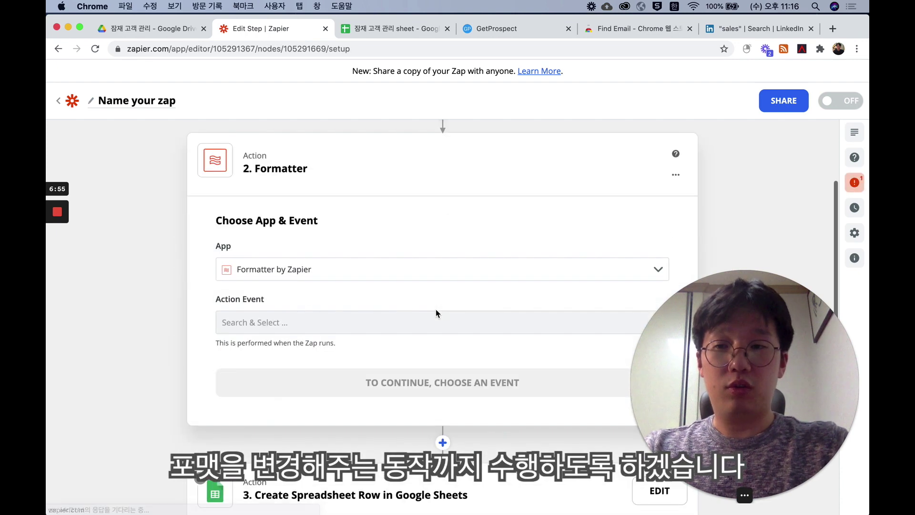
pyautogui.click(392, 314)
pyautogui.scroll(-2, 350, 415)
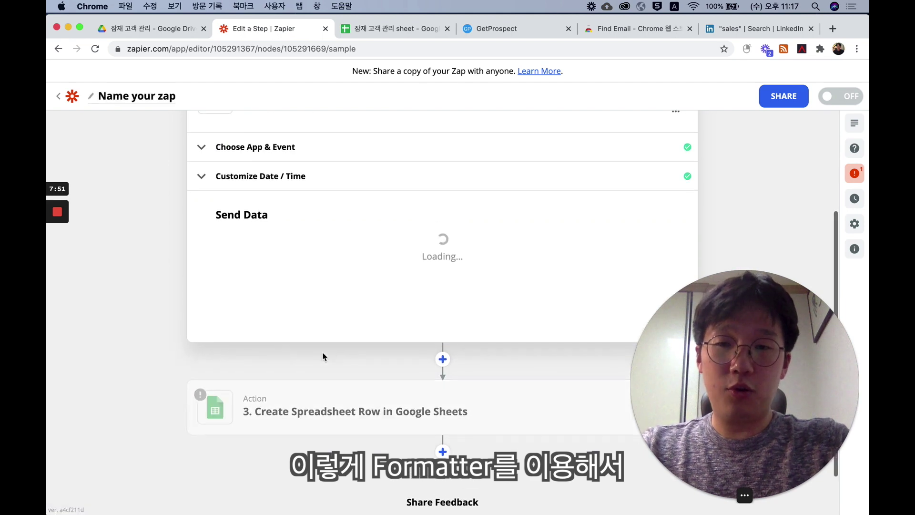
pyautogui.click(475, 421)
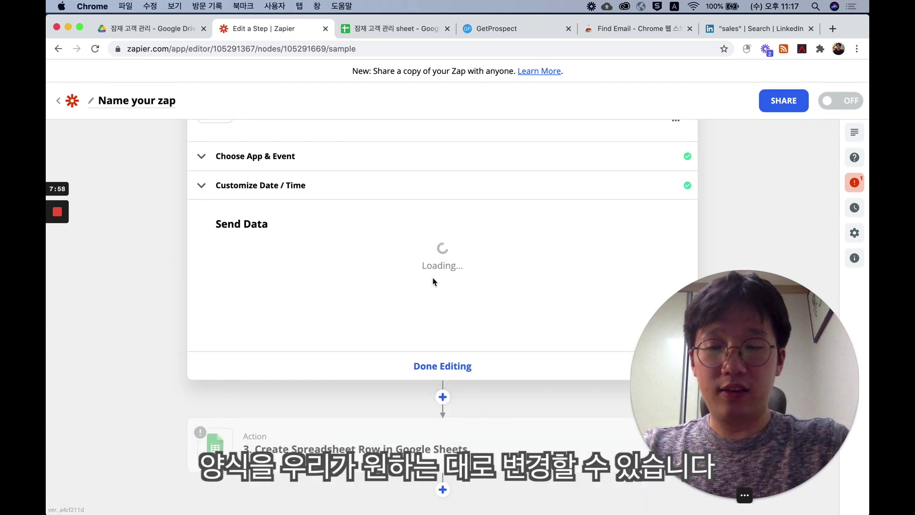
# - Finish the Date / Time step and check that its test output is 2020-11-18
pyautogui.click(423, 365)
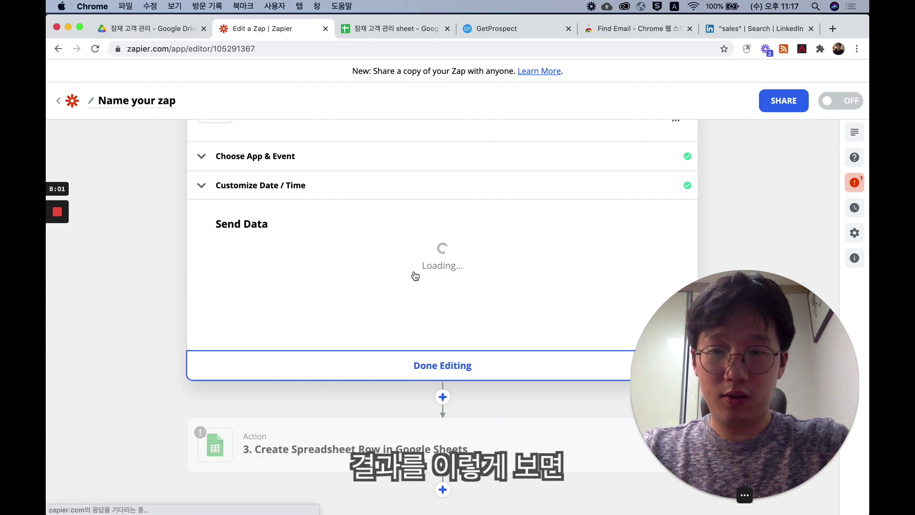
pyautogui.click(386, 281)
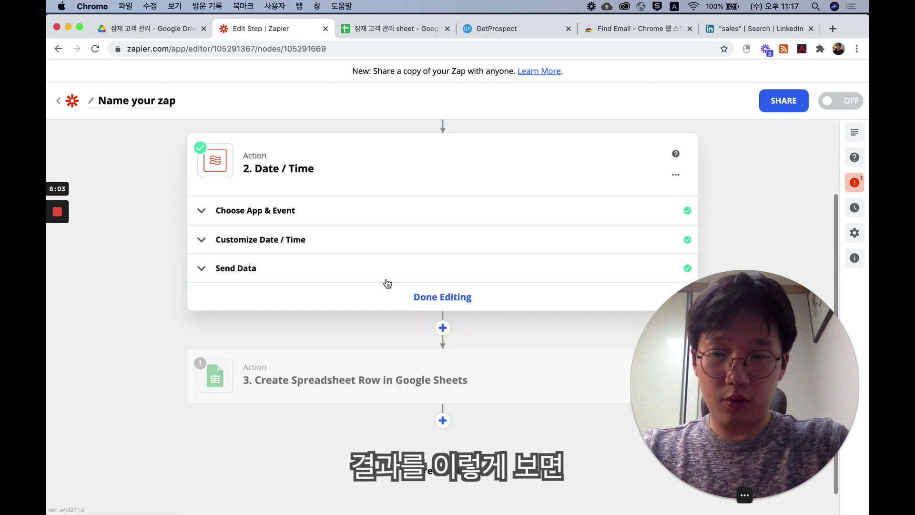
pyautogui.click(386, 280)
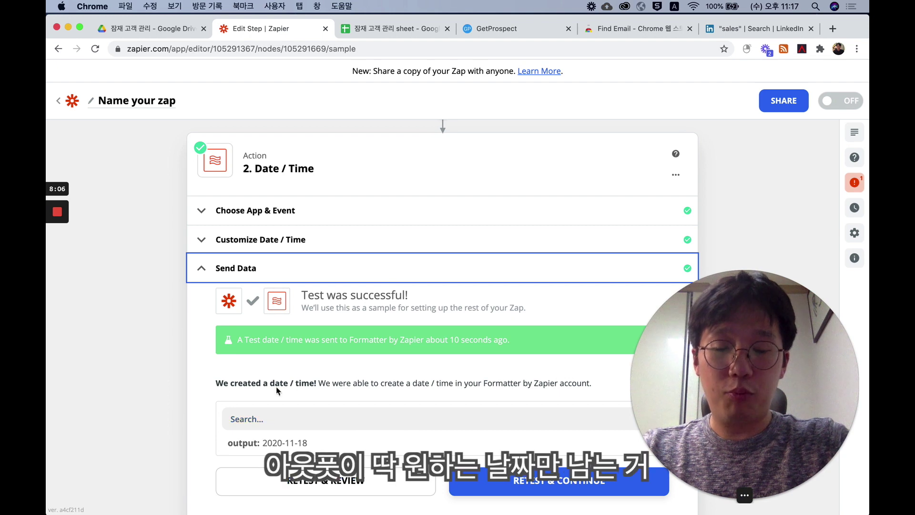
pyautogui.click(388, 270)
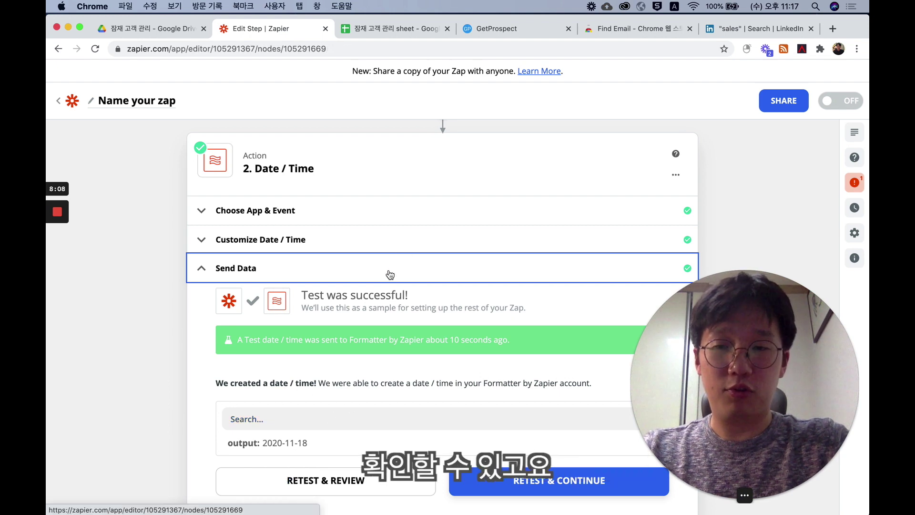
# - Replace the raw Created At value in 입력일 with the formatted Date / Time output
pyautogui.click(350, 341)
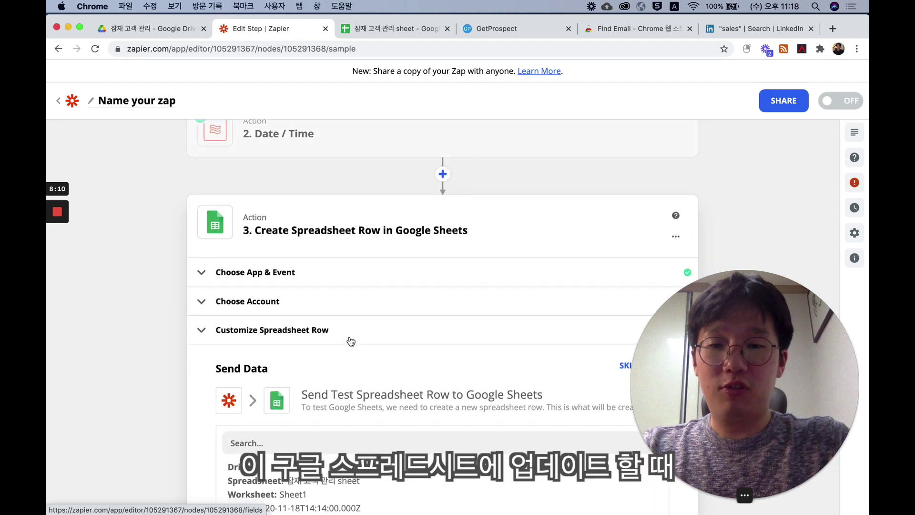
pyautogui.scroll(5, 351, 341)
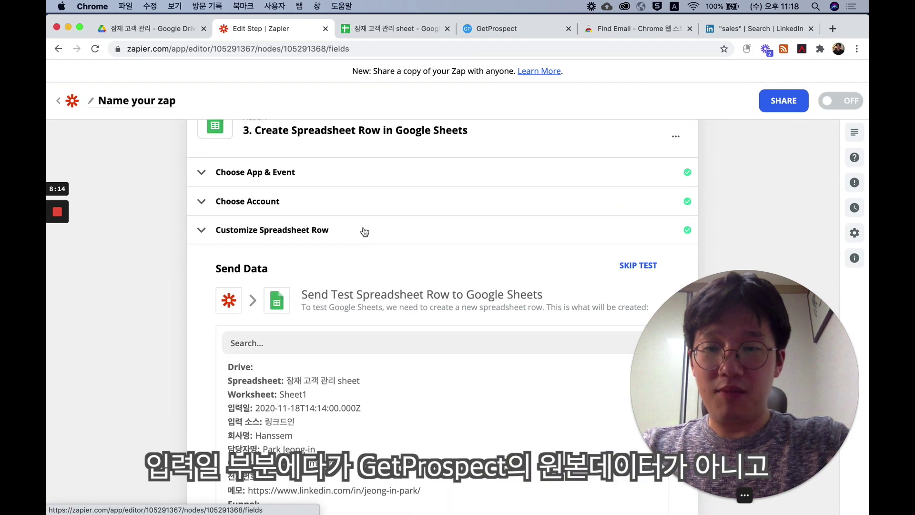
pyautogui.click(363, 231)
pyautogui.scroll(-3, 345, 295)
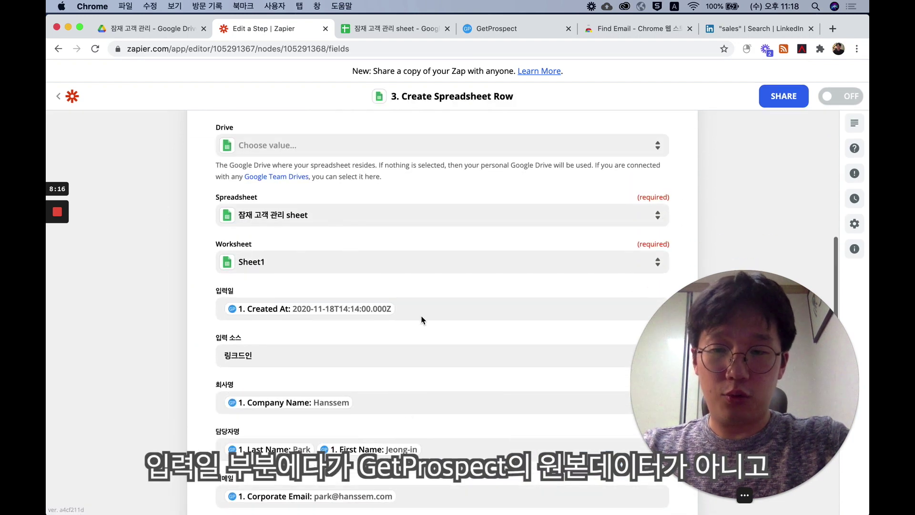
pyautogui.click(423, 311)
pyautogui.press('BackSpace')
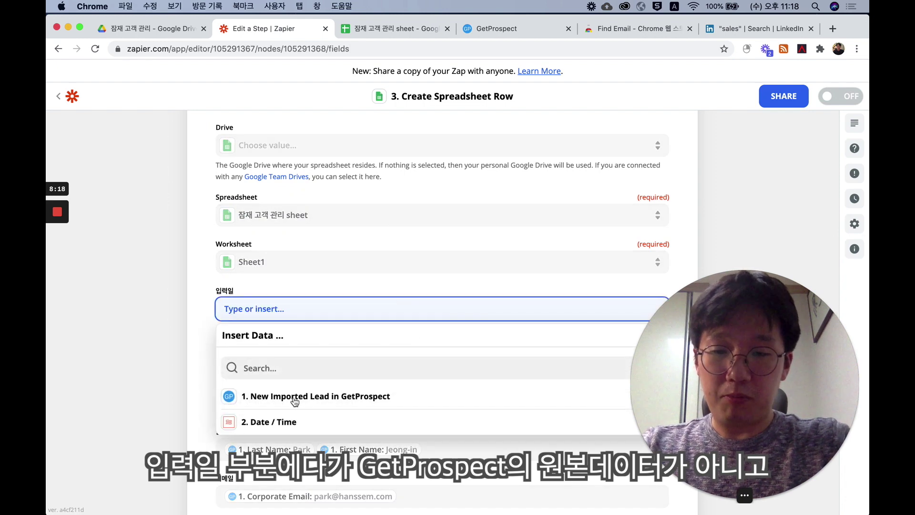
pyautogui.click(271, 421)
pyautogui.click(275, 446)
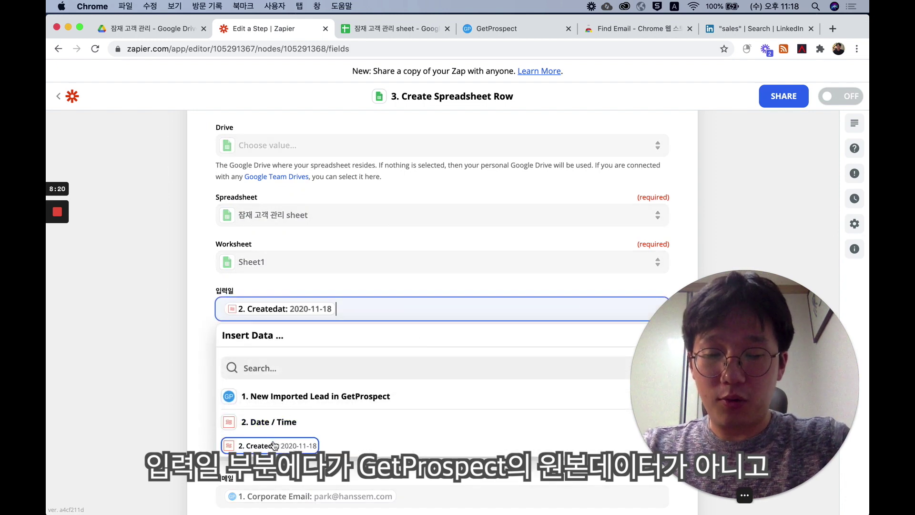
pyautogui.click(166, 397)
# - Test the Create Spreadsheet Row action and check the sheet for the Hanssem row
pyautogui.scroll(-5, 166, 395)
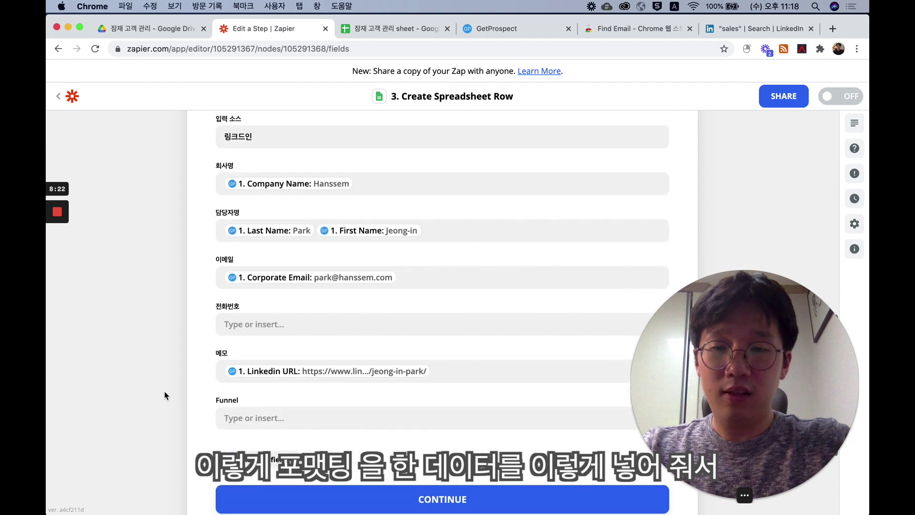
pyautogui.click(277, 496)
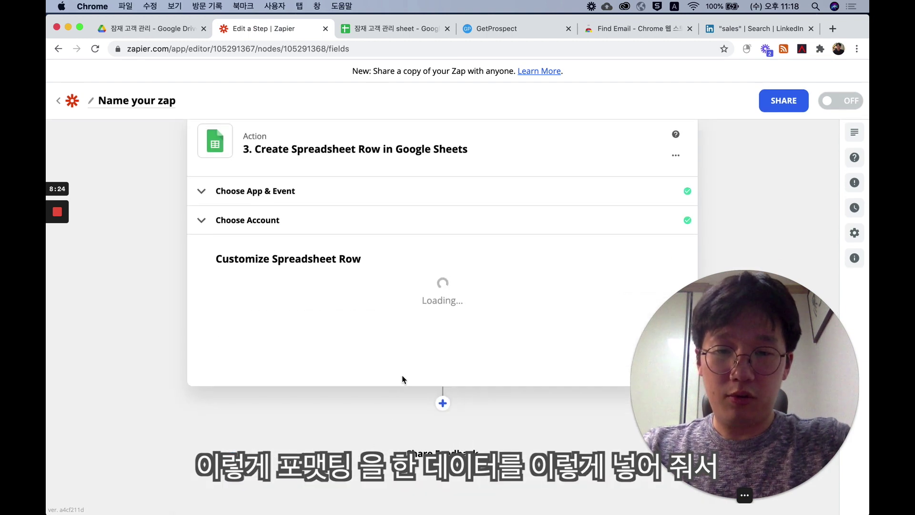
pyautogui.scroll(-4, 494, 382)
pyautogui.click(505, 339)
pyautogui.click(402, 36)
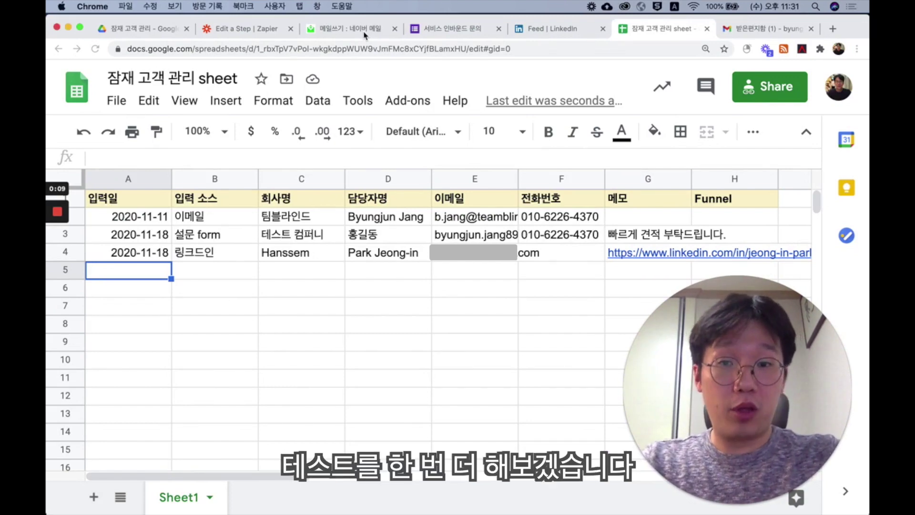
# - Send a test inquiry email titled '서비스 문의 드립니다.' to the Gmail recipient, then return to the sheet
pyautogui.click(365, 30)
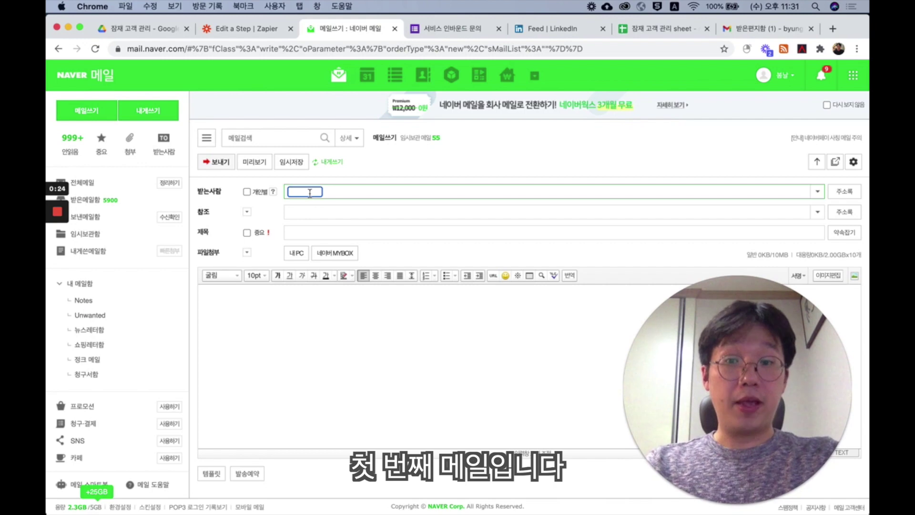
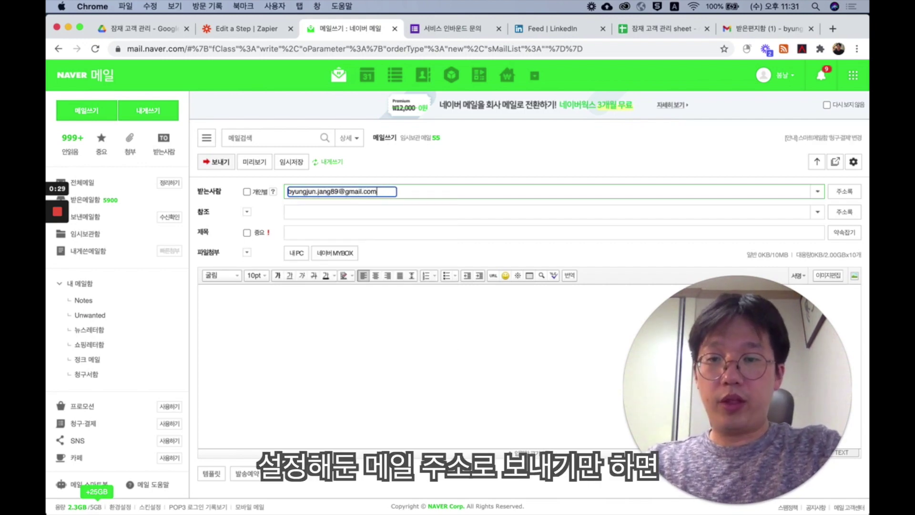
pyautogui.press('Tab')
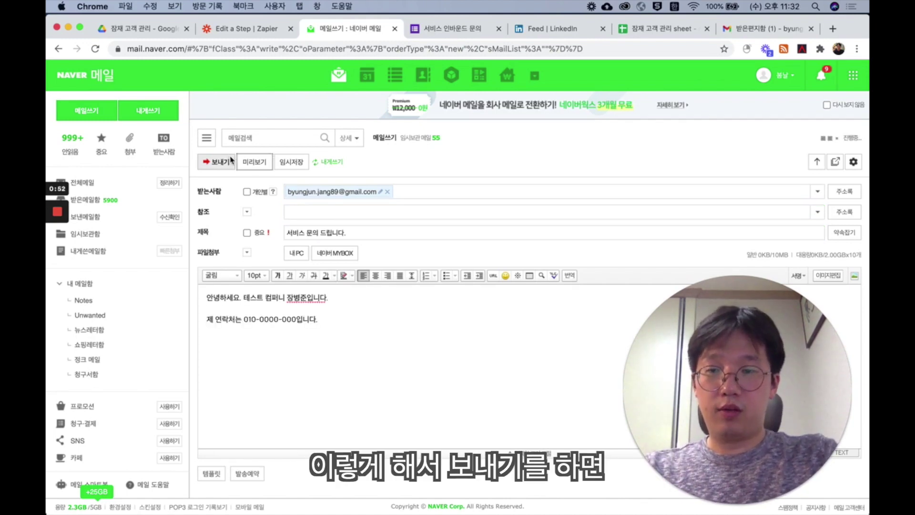
pyautogui.click(229, 160)
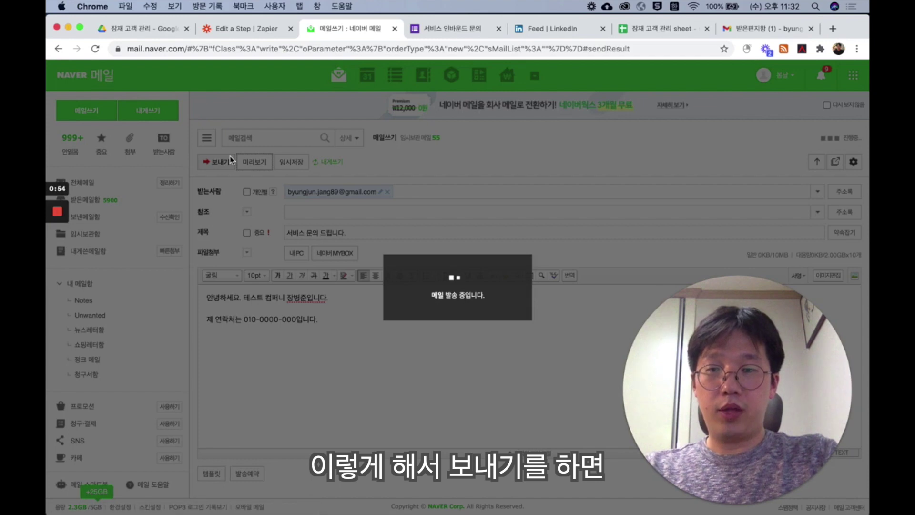
pyautogui.click(662, 29)
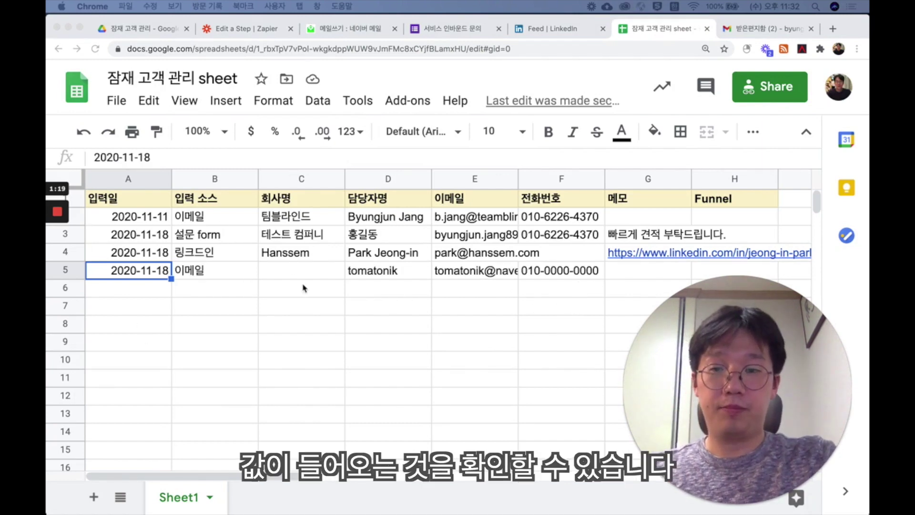
# - Enter 테스트 컴퍼니2 as row 5's company in cell C5, then go to the 서비스 인바운드 문의 form
pyautogui.click(330, 271)
pyautogui.write('테')
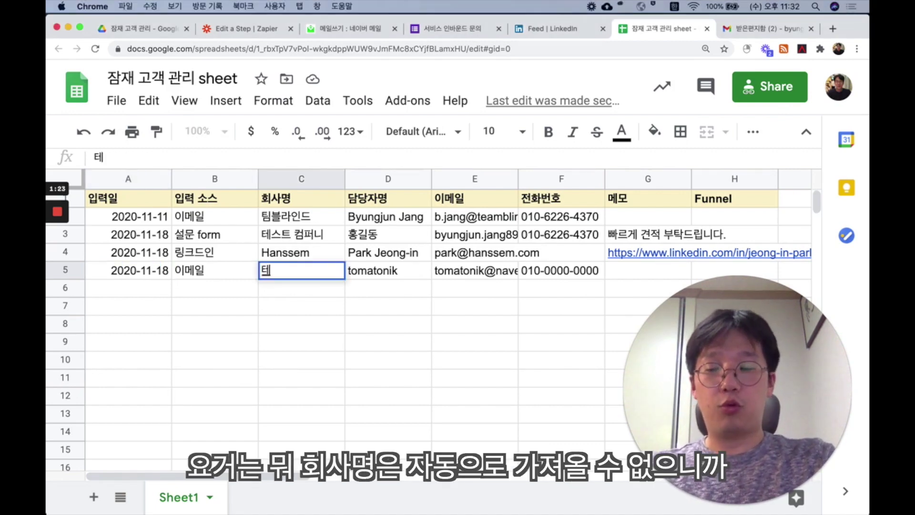
pyautogui.write('스트 ')
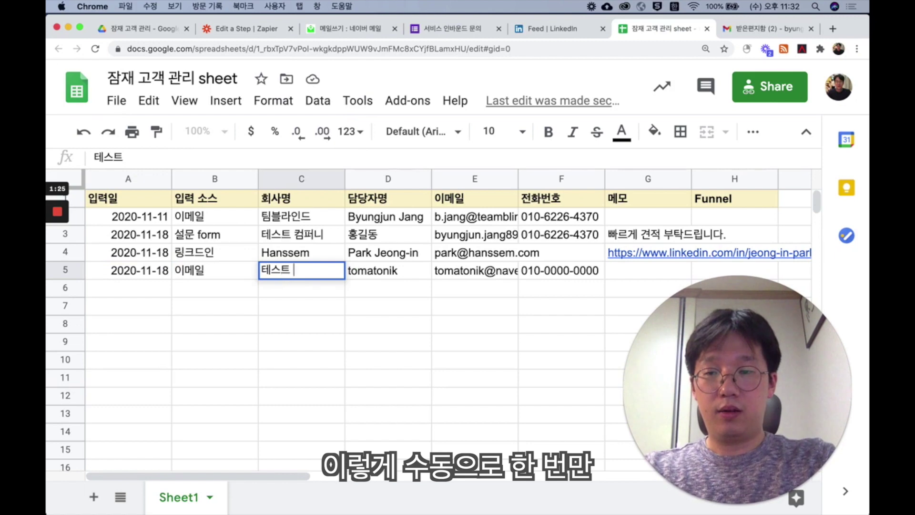
pyautogui.write('컴퍼니2')
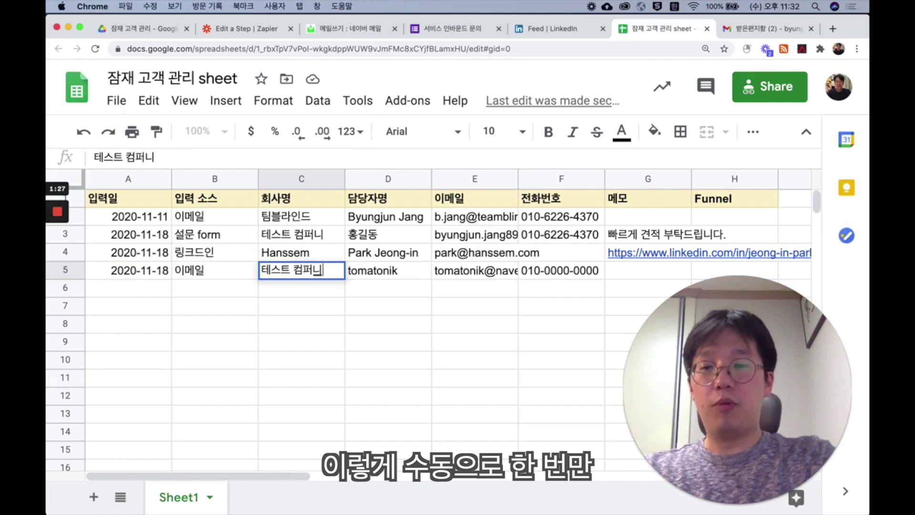
pyautogui.press('Return')
pyautogui.press('Left')
pyautogui.press('Left')
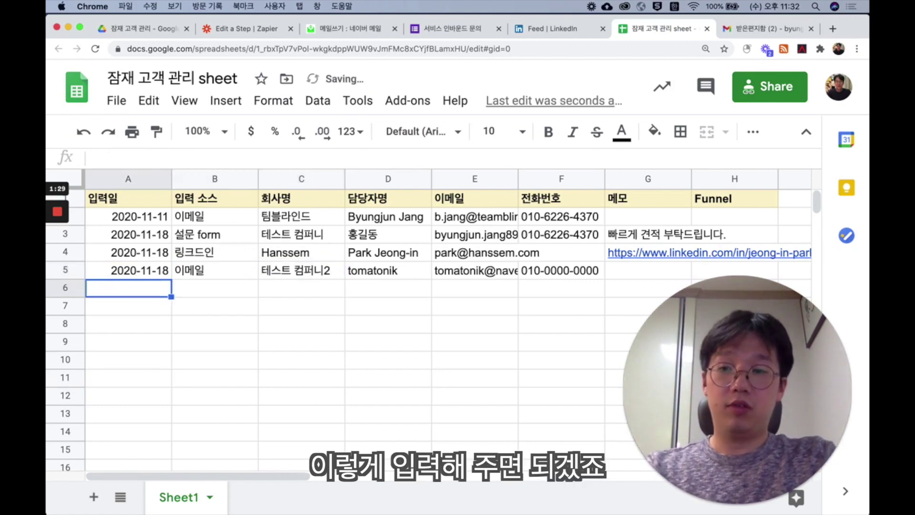
pyautogui.click(448, 31)
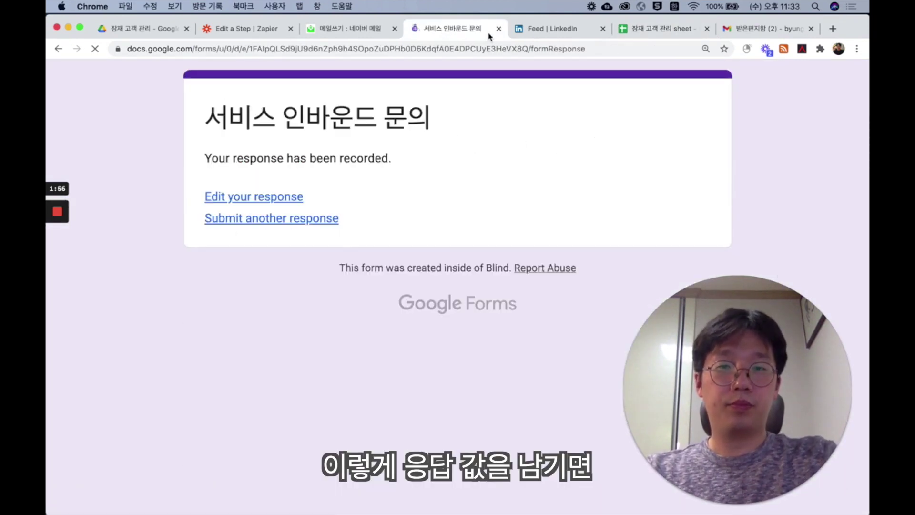
# - Confirm the form response landed as row 6 (설문 form, 캐캐오), then go to the LinkedIn feed
pyautogui.click(664, 29)
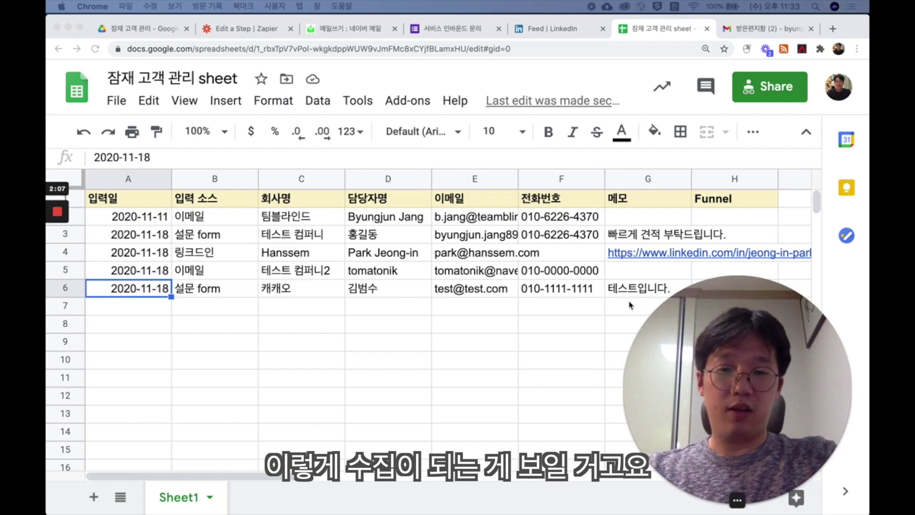
pyautogui.click(552, 37)
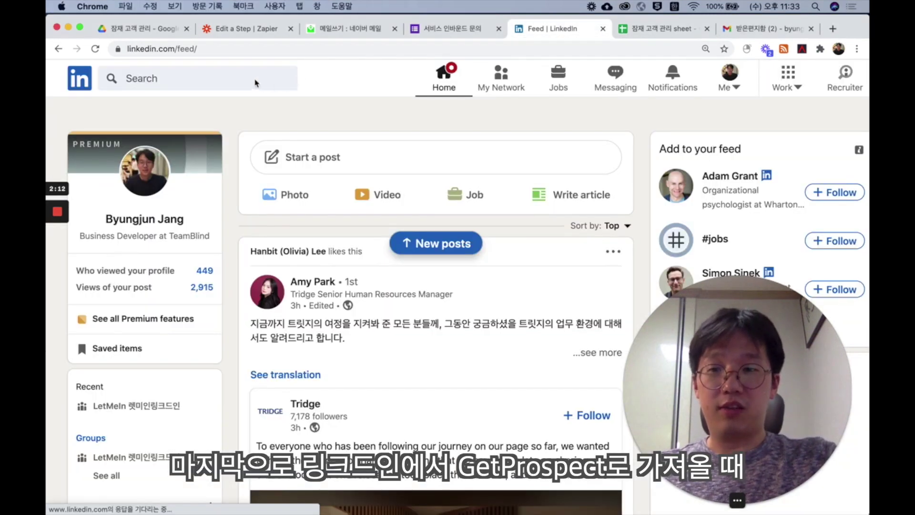
# - Search LinkedIn for 'sales' and save the selected profiles through GetProspect
pyautogui.click(244, 78)
pyautogui.write('sales')
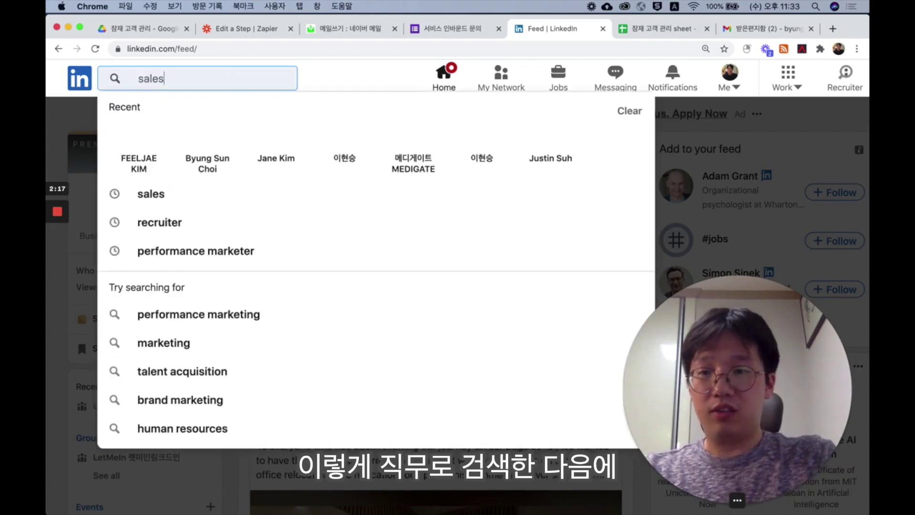
pyautogui.click(230, 99)
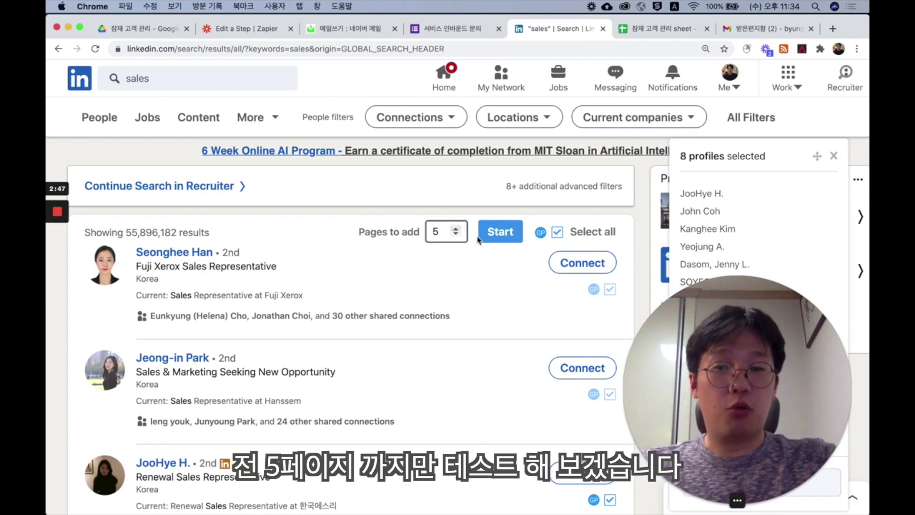
pyautogui.click(504, 237)
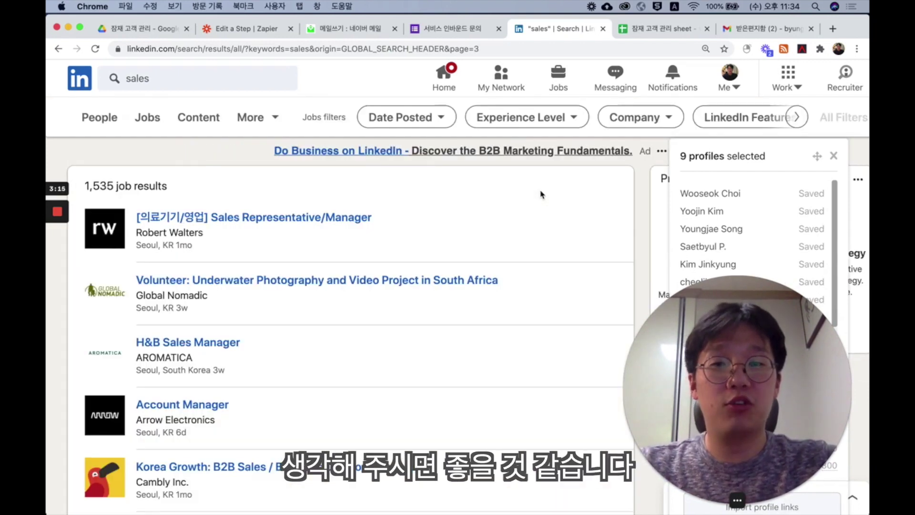
pyautogui.click(655, 37)
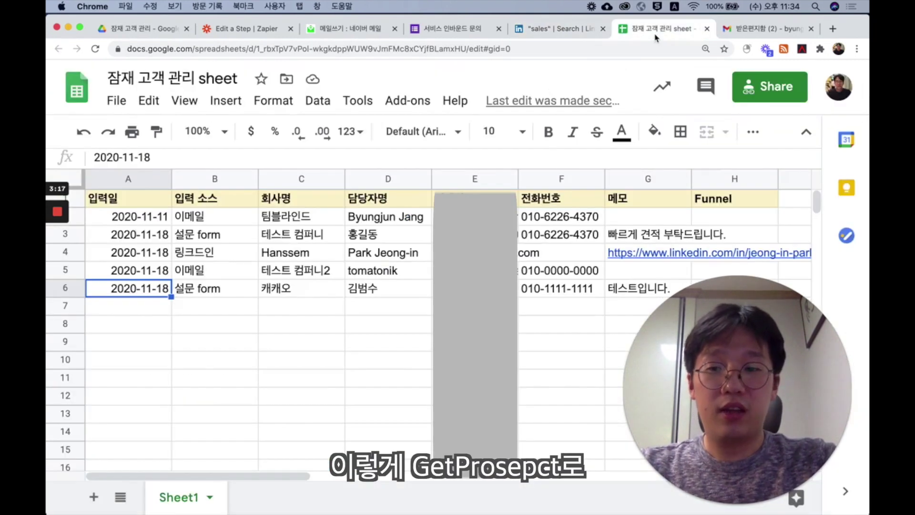
# - Inspect the imported 링크드인 lead rows 7–18, including Uber, Autodesk and SUALAB
pyautogui.scroll(-1, 277, 372)
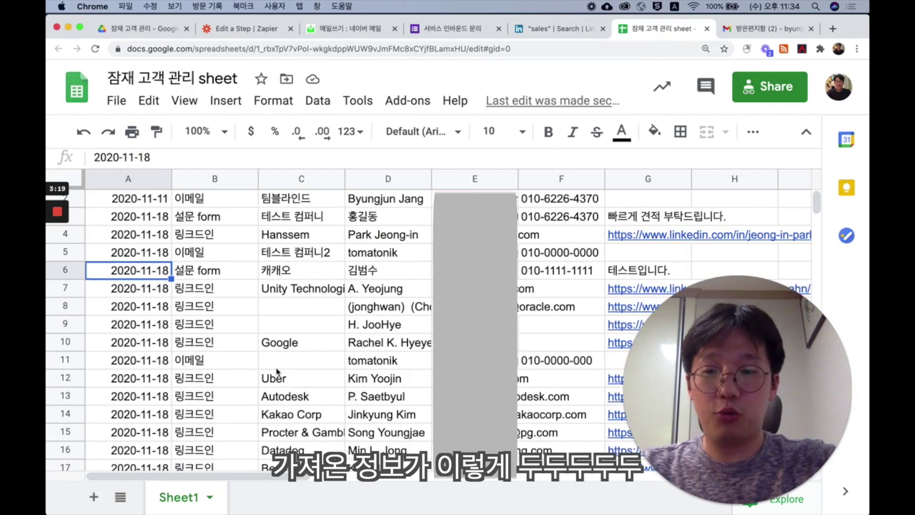
pyautogui.click(276, 374)
pyautogui.scroll(-5, 282, 364)
pyautogui.scroll(3, 286, 351)
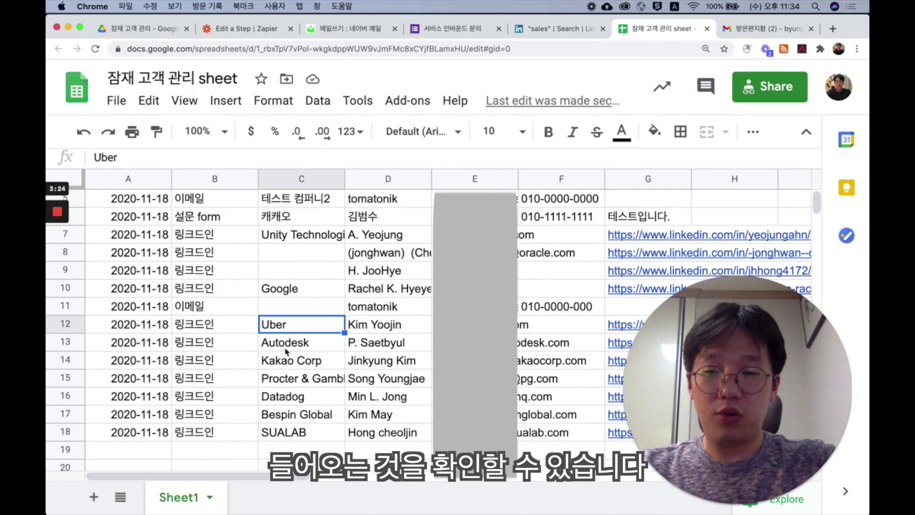
pyautogui.scroll(2, 287, 355)
pyautogui.scroll(-1, 289, 371)
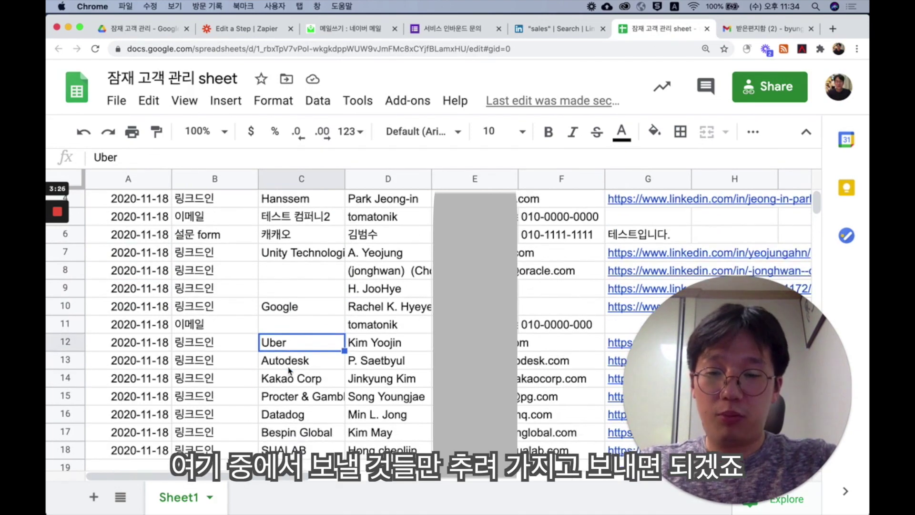
pyautogui.scroll(-2, 290, 370)
pyautogui.scroll(2, 289, 371)
pyautogui.scroll(-3, 289, 371)
pyautogui.scroll(4, 290, 371)
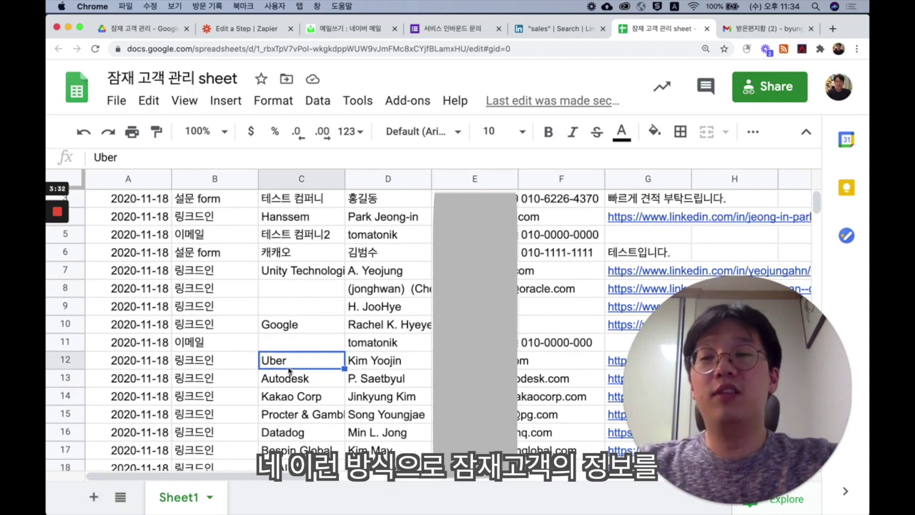